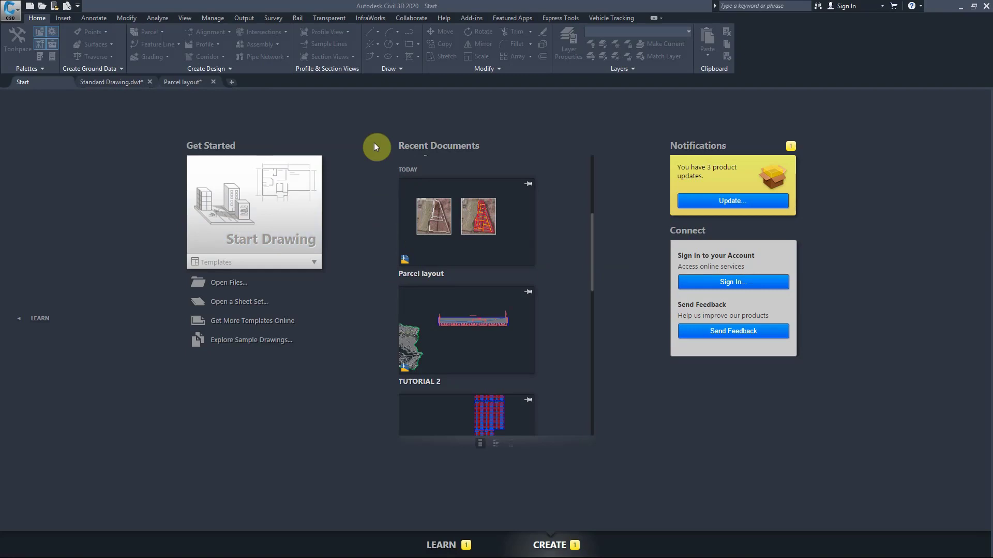
Compare the Standard Drawing with the Parcel layout drawing and examine the grouped parcel boundaries and road lines.
{"action": "left_click", "coordinate": [106, 82]}
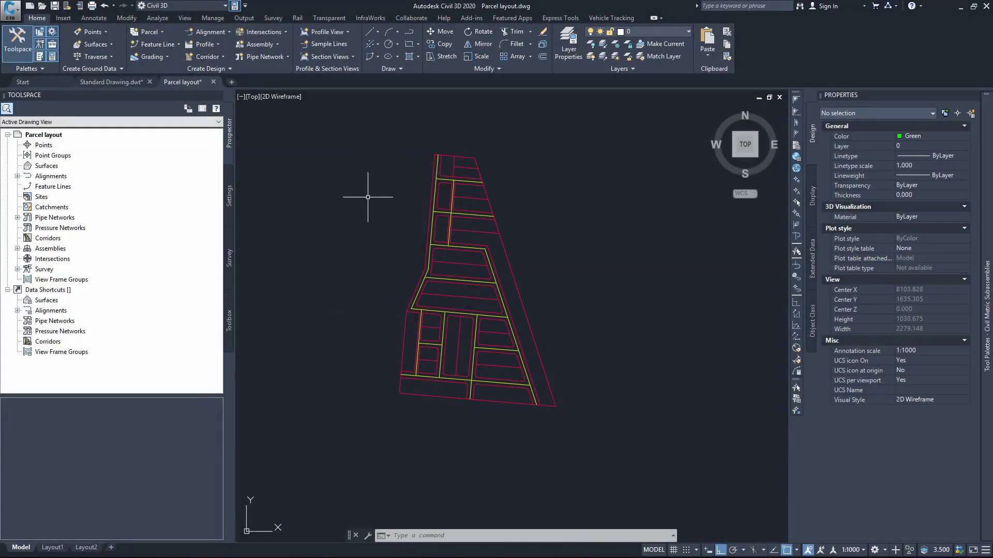
{"action": "left_click", "coordinate": [101, 84]}
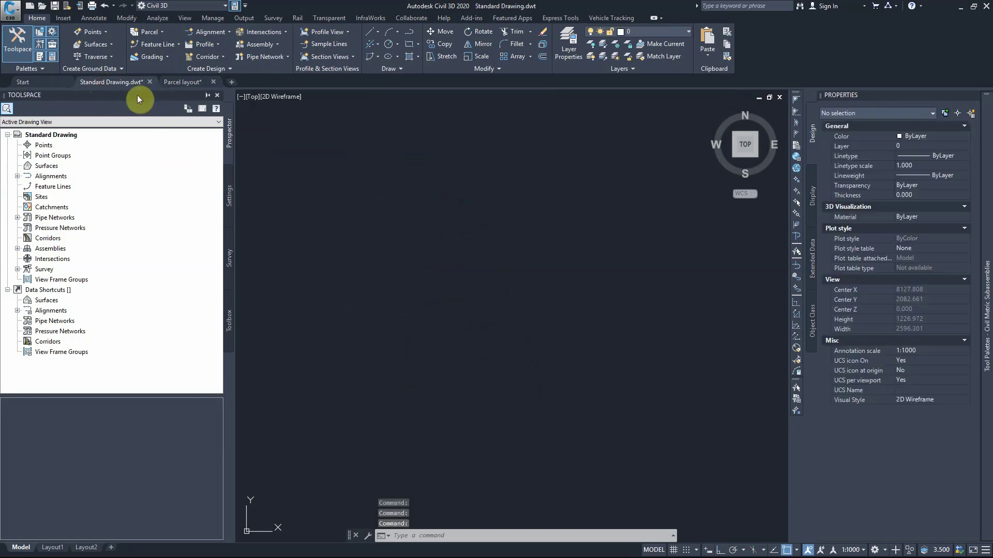
{"action": "left_click", "coordinate": [181, 82]}
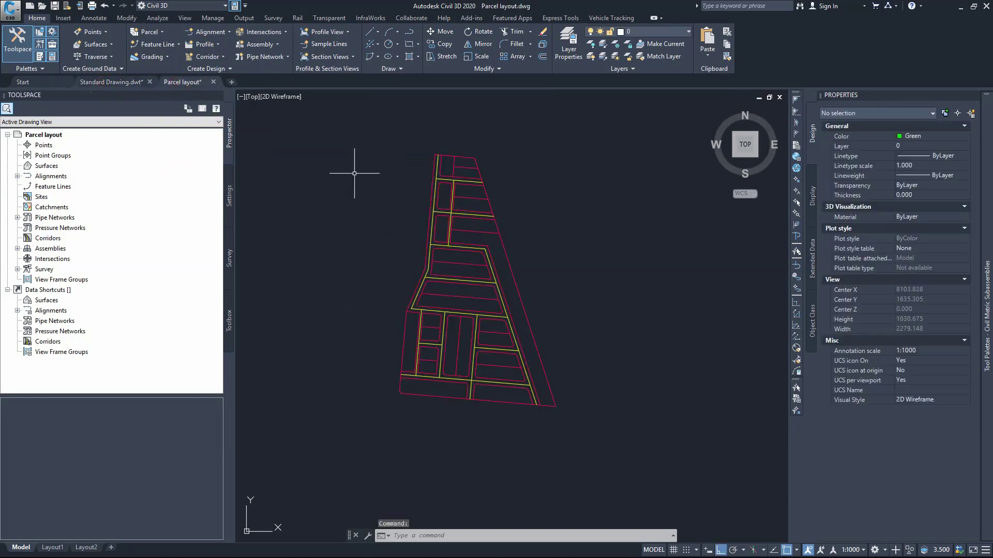
{"action": "left_click", "coordinate": [490, 280]}
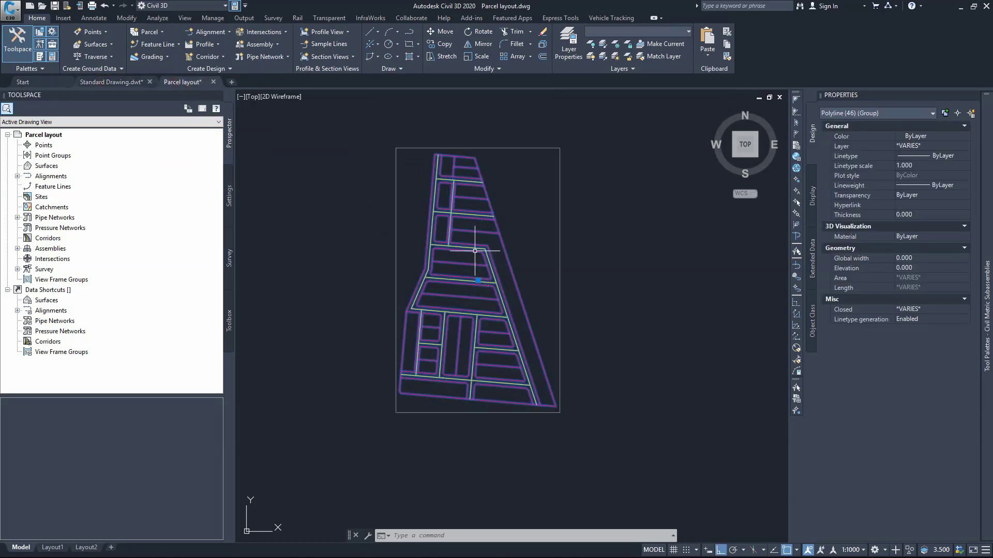
{"action": "key", "text": "Escape"}
{"action": "scroll", "coordinate": [443, 153], "scroll_direction": "up", "scroll_amount": 2}
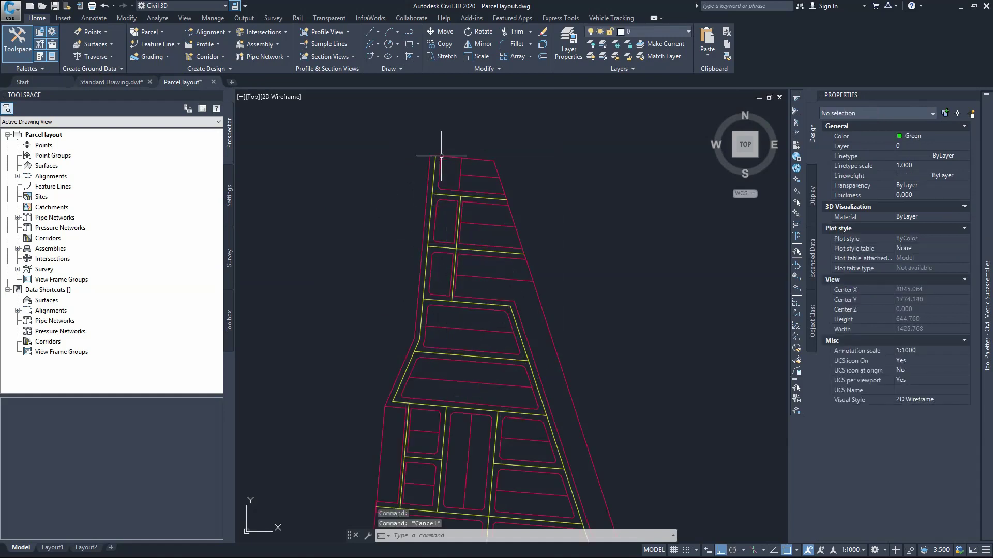
{"action": "scroll", "coordinate": [439, 232], "scroll_direction": "up", "scroll_amount": 2}
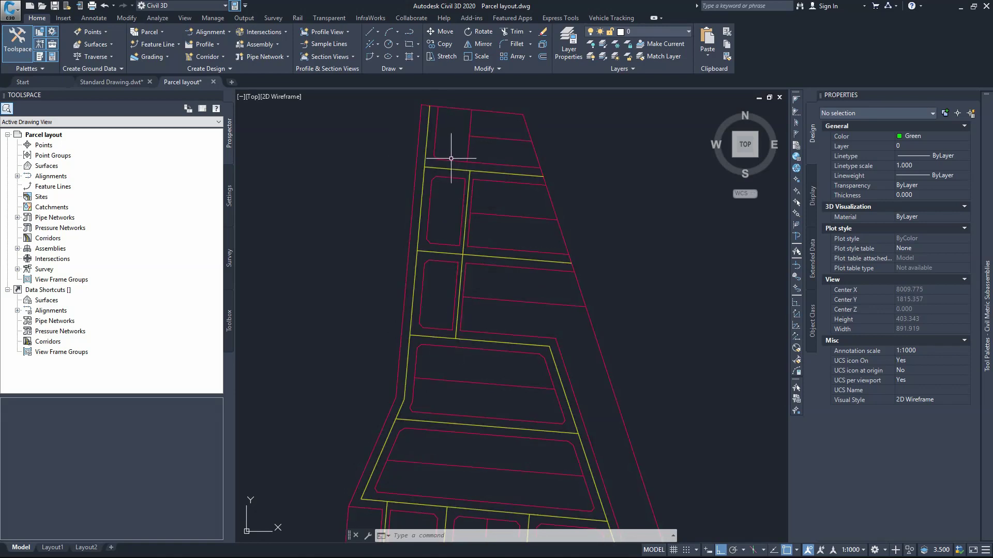
{"action": "scroll", "coordinate": [422, 109], "scroll_direction": "down", "scroll_amount": 2}
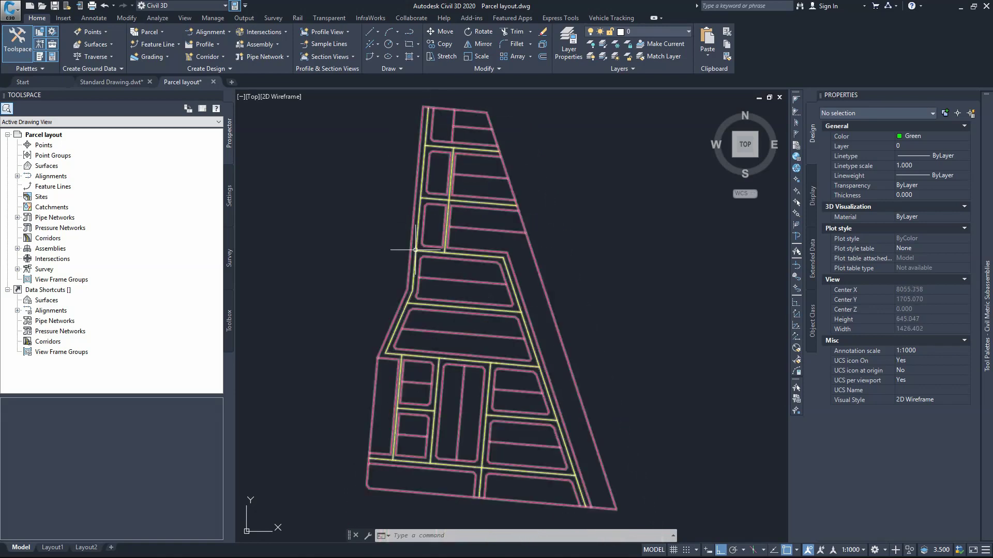
{"action": "scroll", "coordinate": [467, 163], "scroll_direction": "down", "scroll_amount": 2}
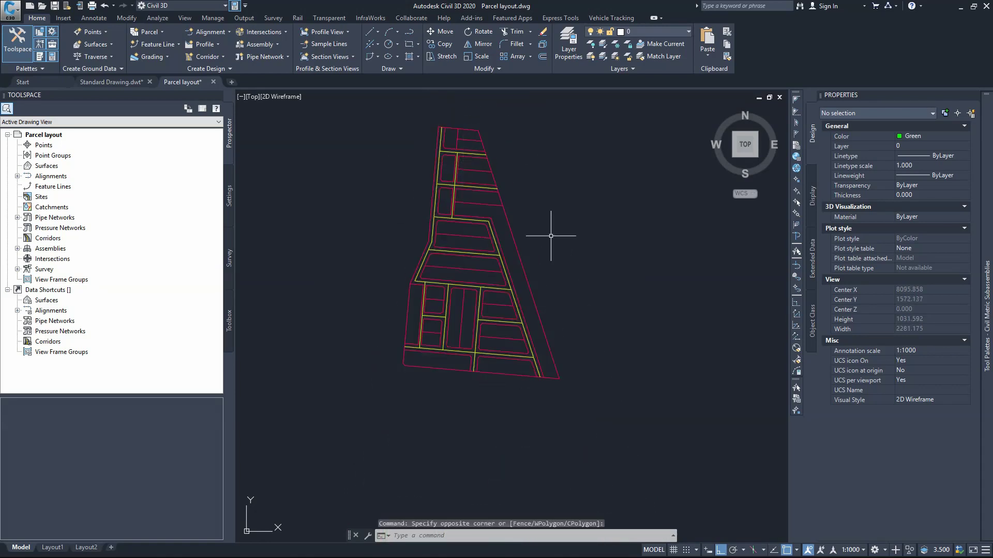
Copy the whole grouped parcel layout in the Parcel layout drawing to the clipboard.
{"action": "left_click", "coordinate": [563, 107]}
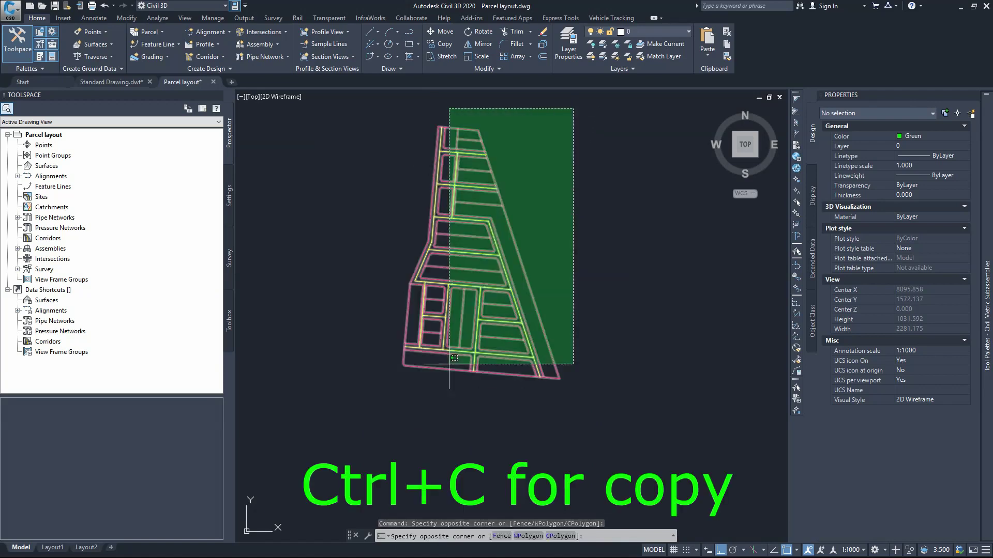
{"action": "left_click", "coordinate": [390, 380]}
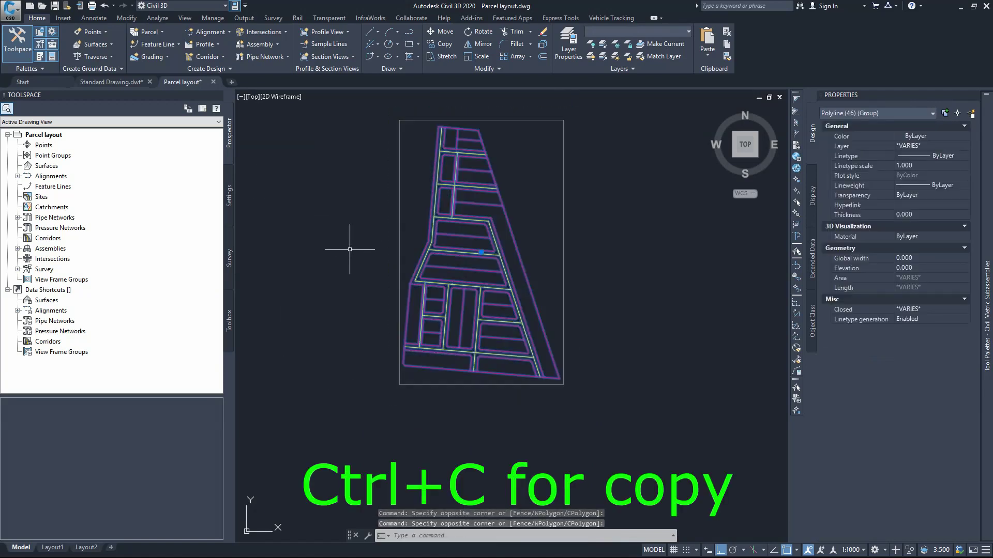
{"action": "key", "text": "ctrl+c"}
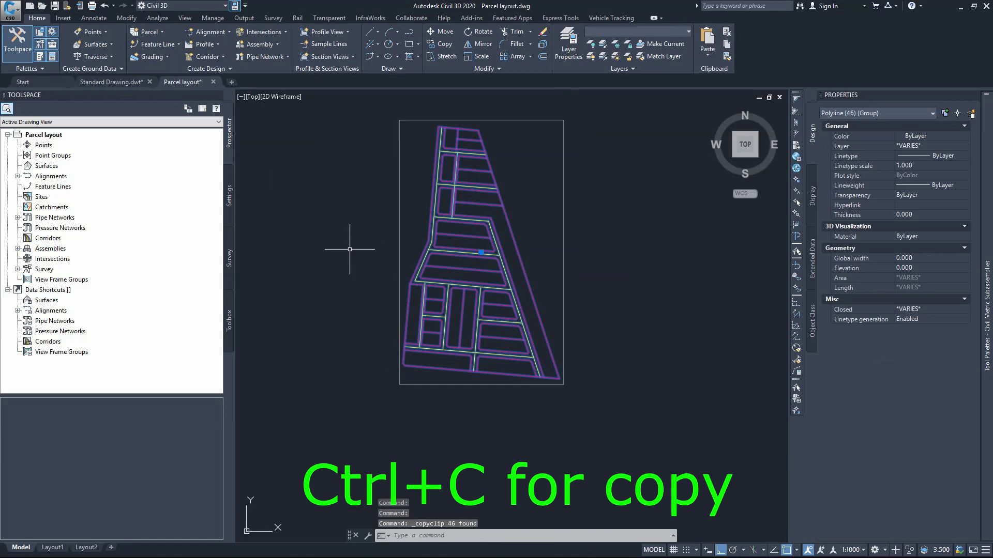
Paste the copied parcel layout into the empty model space of Standard Drawing.dwt.
{"action": "left_click", "coordinate": [127, 83]}
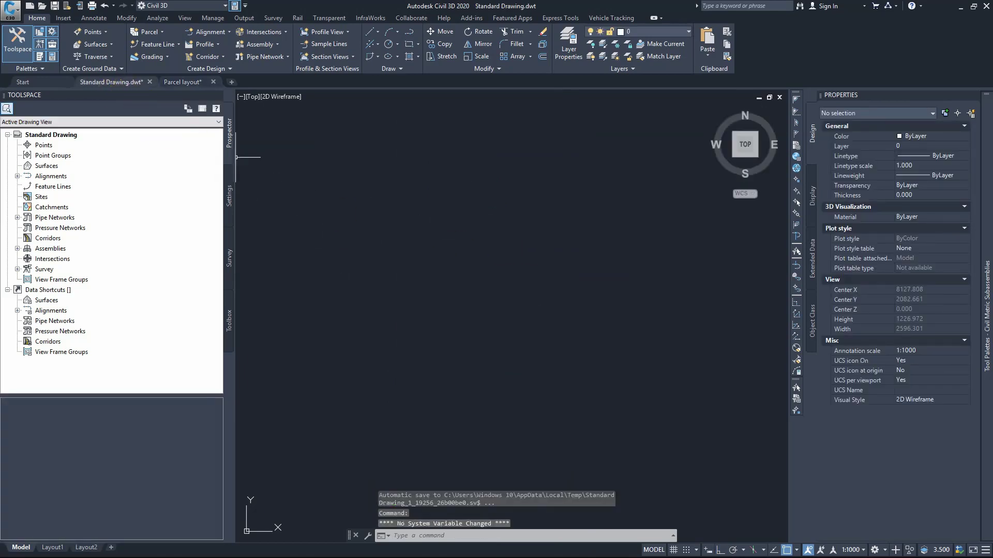
{"action": "mouse_move", "coordinate": [118, 84]}
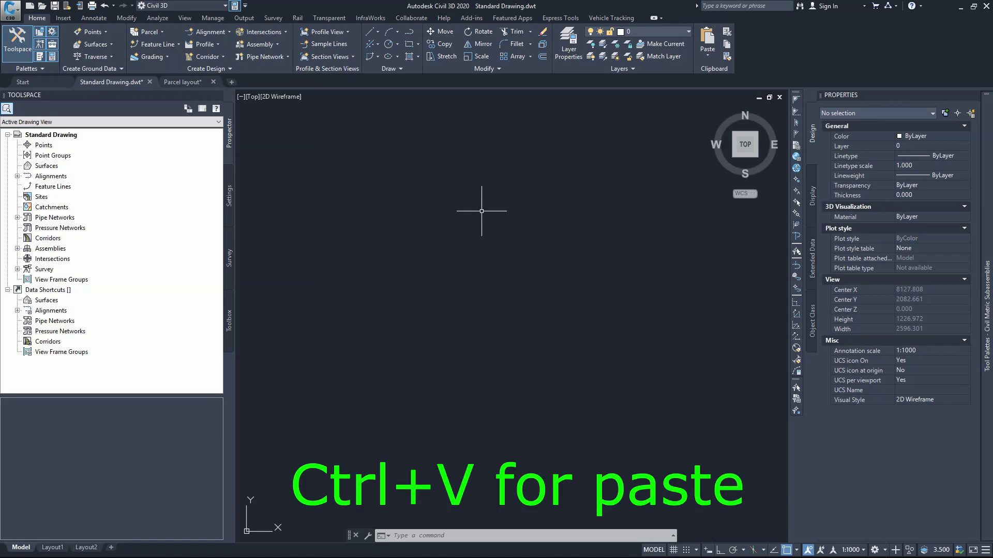
{"action": "key", "text": "ctrl+v"}
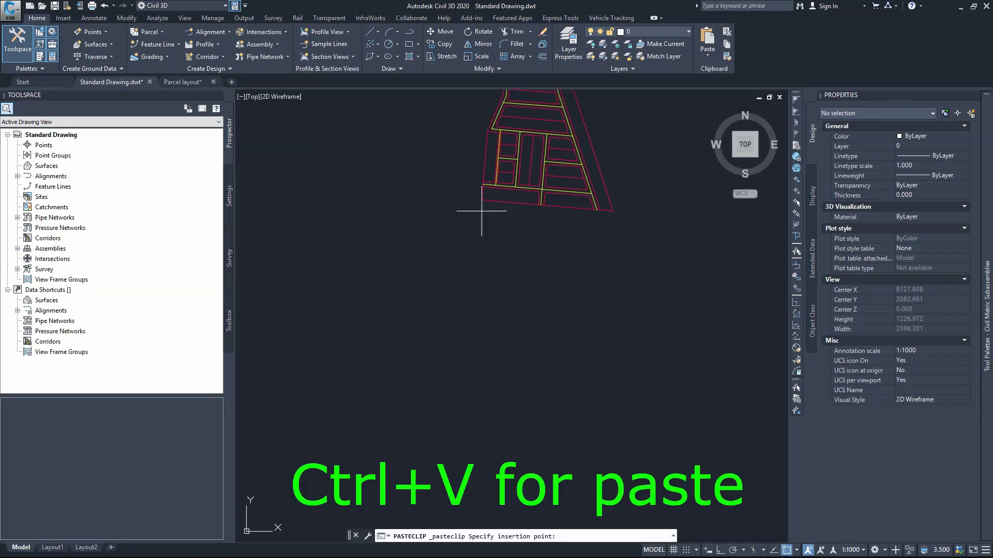
{"action": "left_click", "coordinate": [422, 367]}
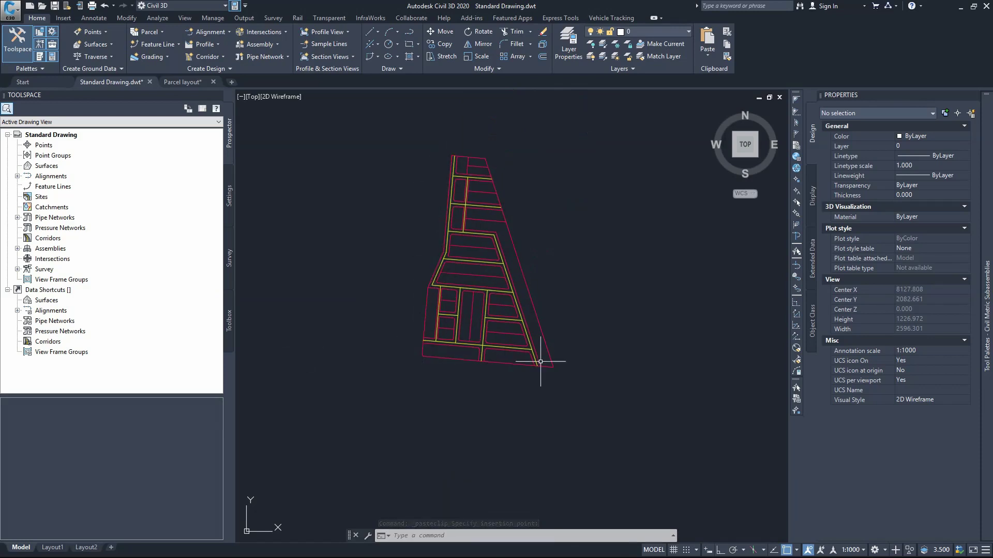
Inspect the pasted outer boundary, the individual block outlines with their dividing line, and the southwestern block polyline.
{"action": "left_click", "coordinate": [534, 311]}
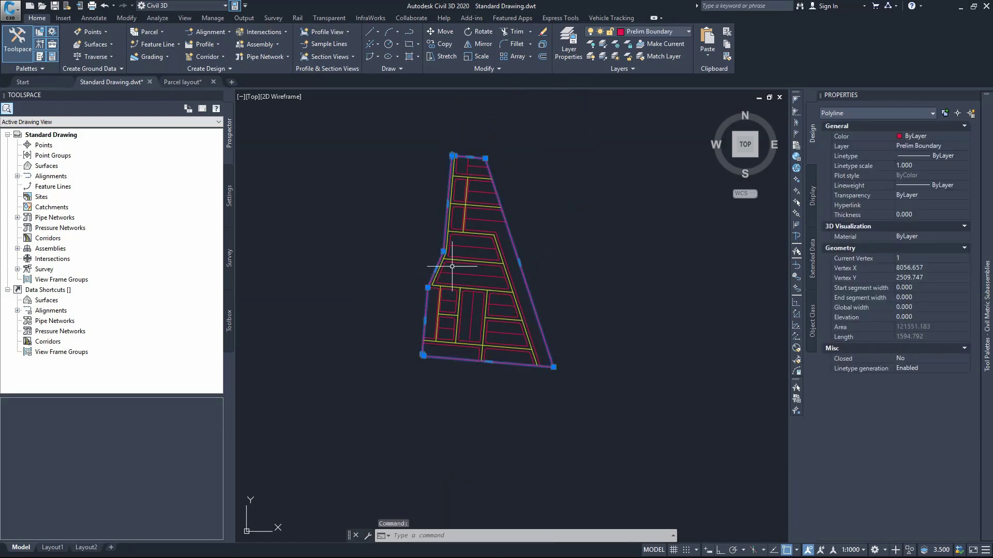
{"action": "scroll", "coordinate": [452, 267], "scroll_direction": "up", "scroll_amount": 2}
{"action": "key", "text": "Escape"}
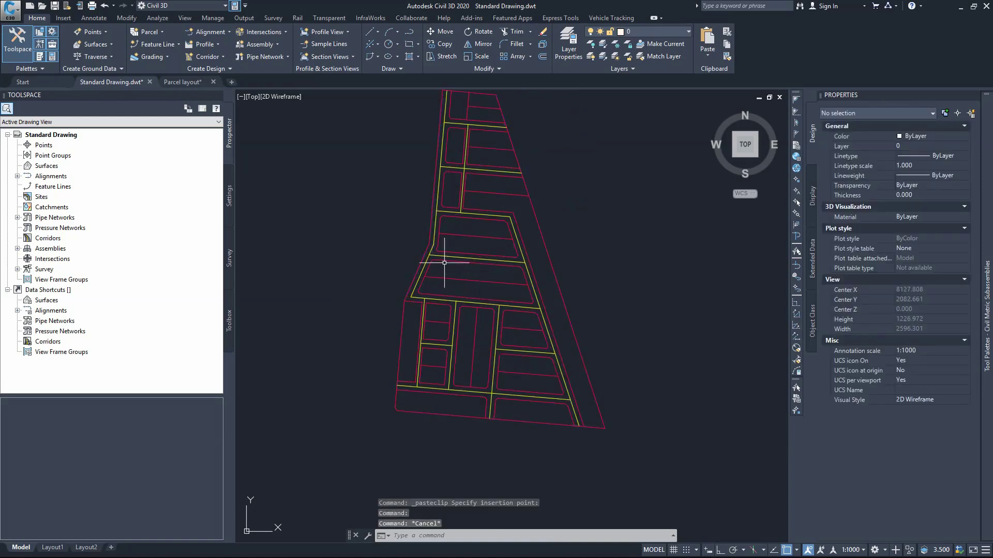
{"action": "left_click", "coordinate": [445, 262]}
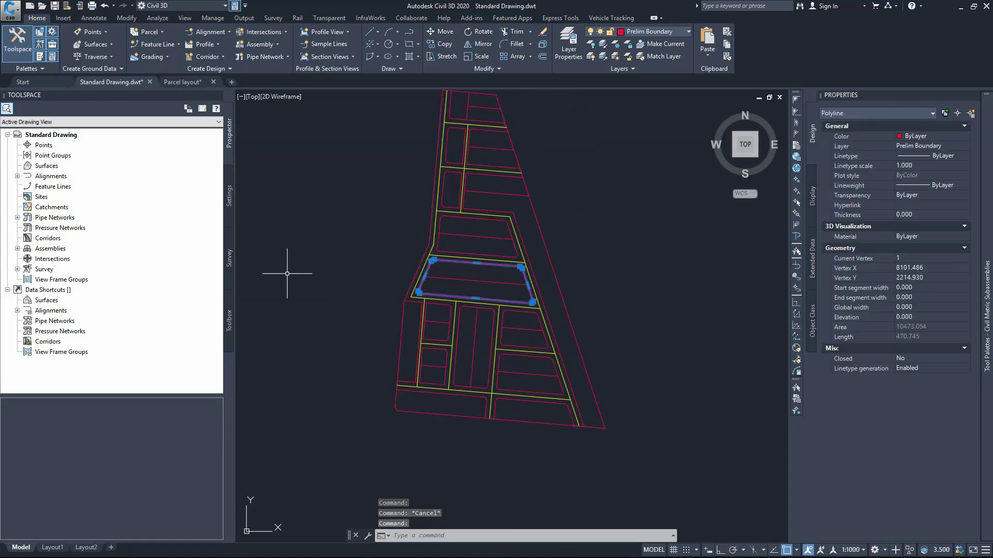
{"action": "key", "text": "Escape"}
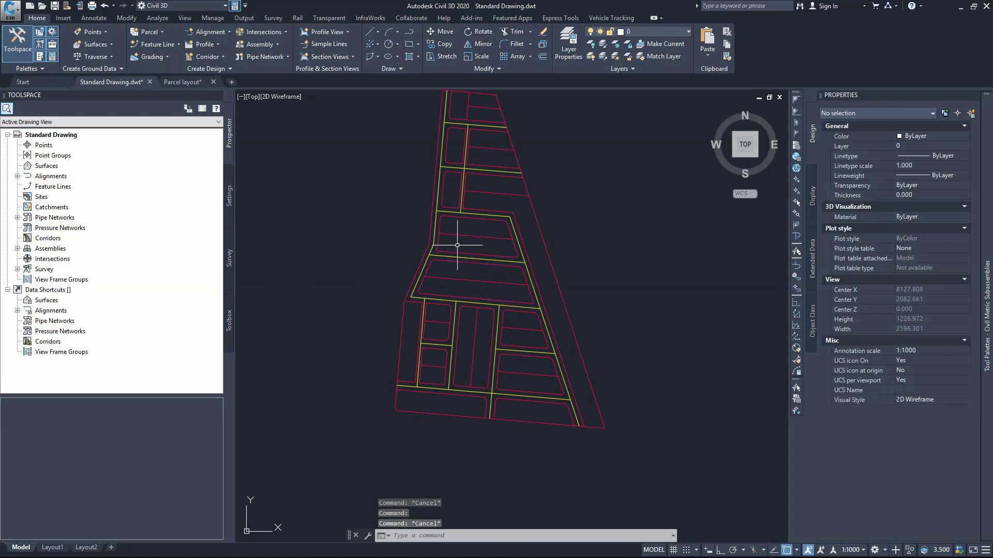
{"action": "scroll", "coordinate": [438, 212], "scroll_direction": "up", "scroll_amount": 4}
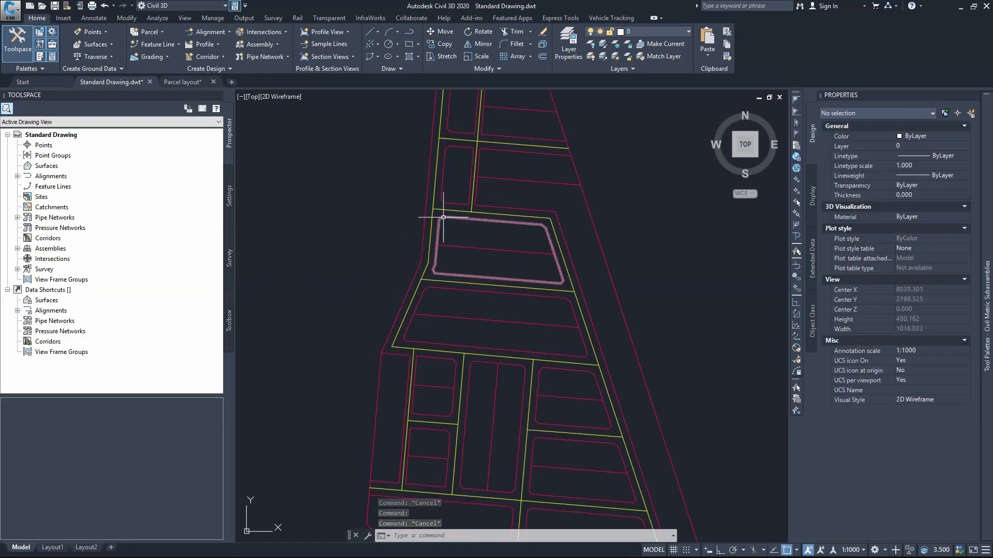
{"action": "left_click", "coordinate": [513, 224]}
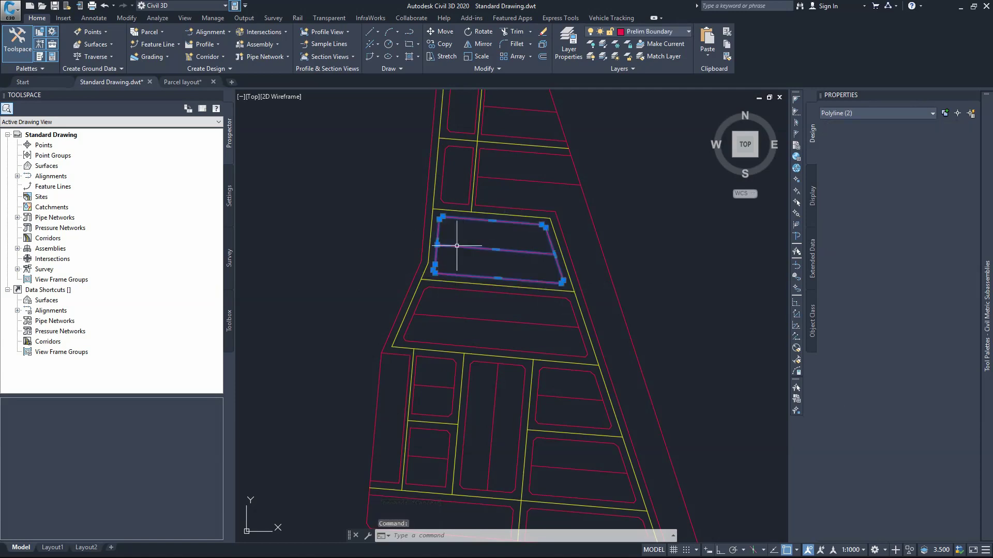
{"action": "scroll", "coordinate": [481, 259], "scroll_direction": "down", "scroll_amount": 2}
{"action": "key", "text": "Escape"}
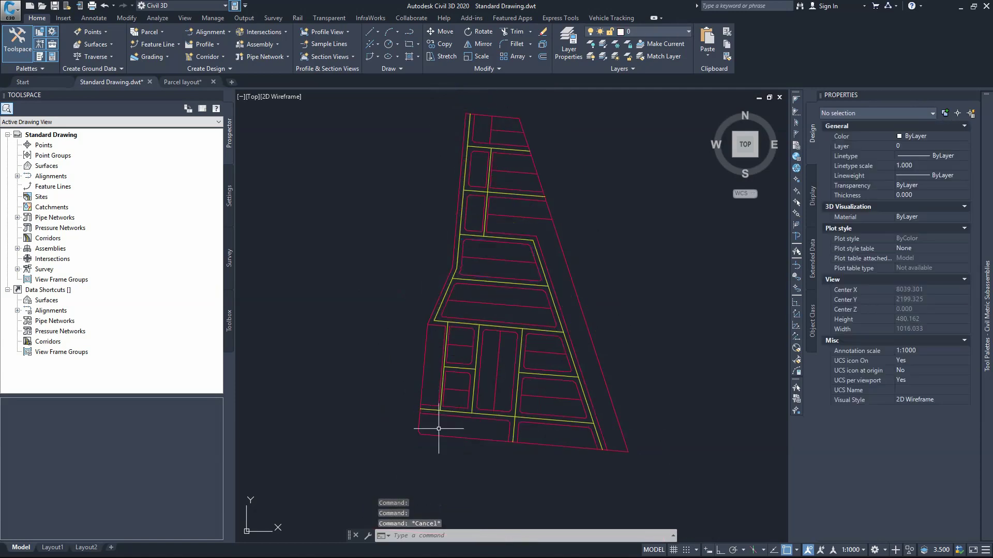
{"action": "scroll", "coordinate": [440, 408], "scroll_direction": "up", "scroll_amount": 5}
{"action": "left_click", "coordinate": [417, 392]}
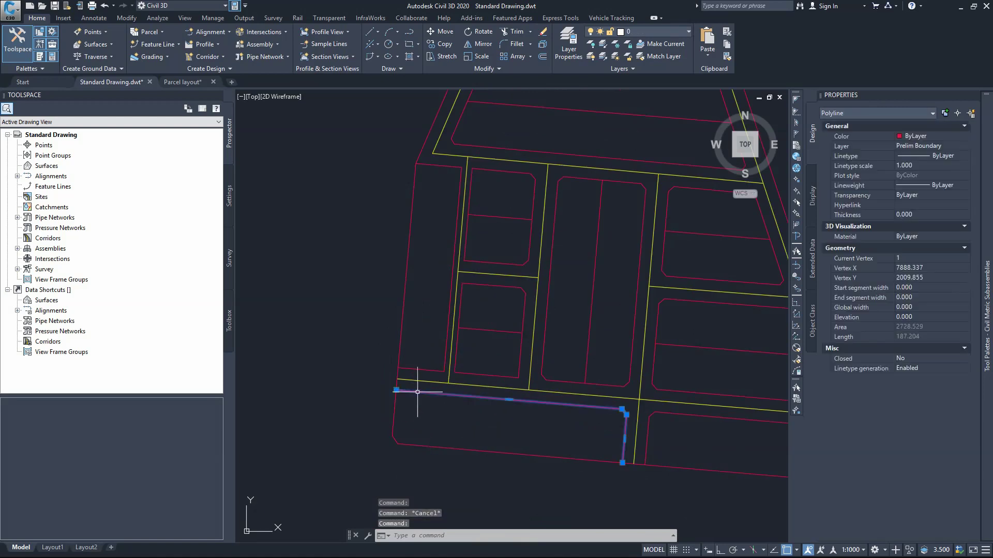
{"action": "scroll", "coordinate": [356, 351], "scroll_direction": "down", "scroll_amount": 3}
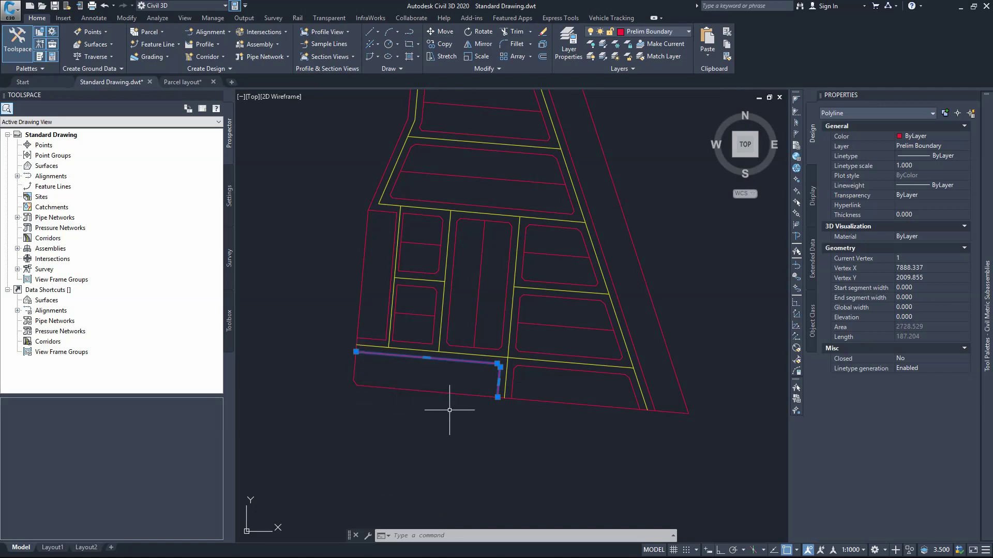
{"action": "scroll", "coordinate": [405, 418], "scroll_direction": "down", "scroll_amount": 4}
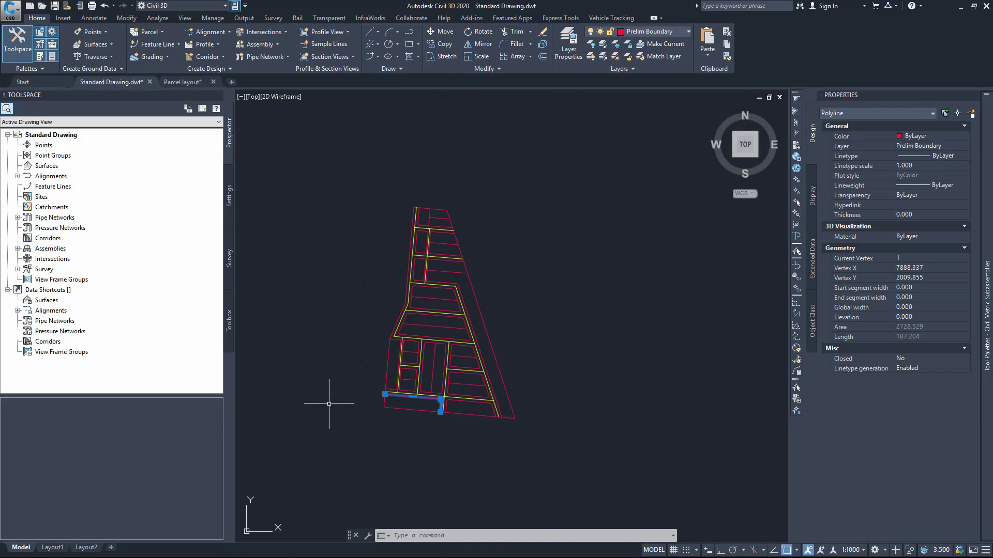
{"action": "key", "text": "Escape"}
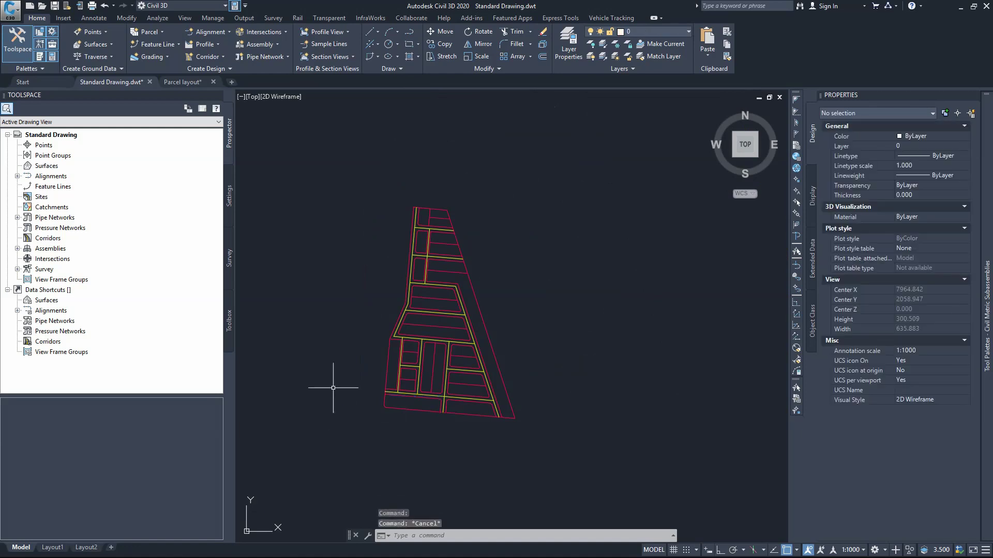
View the aerial photo Screenshot_4.png and choose that file from the parcels design folder as the image to attach.
{"action": "left_click", "coordinate": [474, 291]}
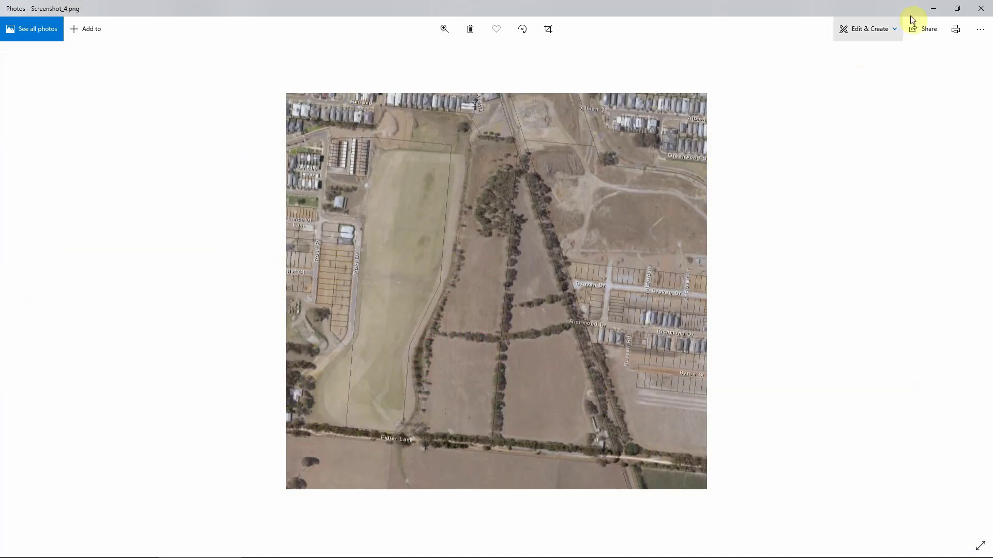
{"action": "left_click", "coordinate": [933, 9]}
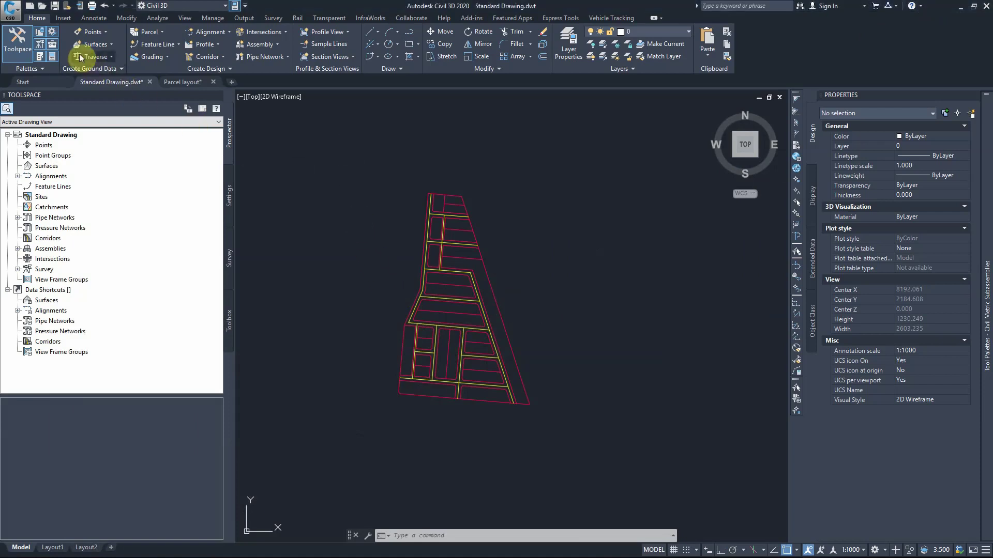
{"action": "left_click", "coordinate": [64, 19]}
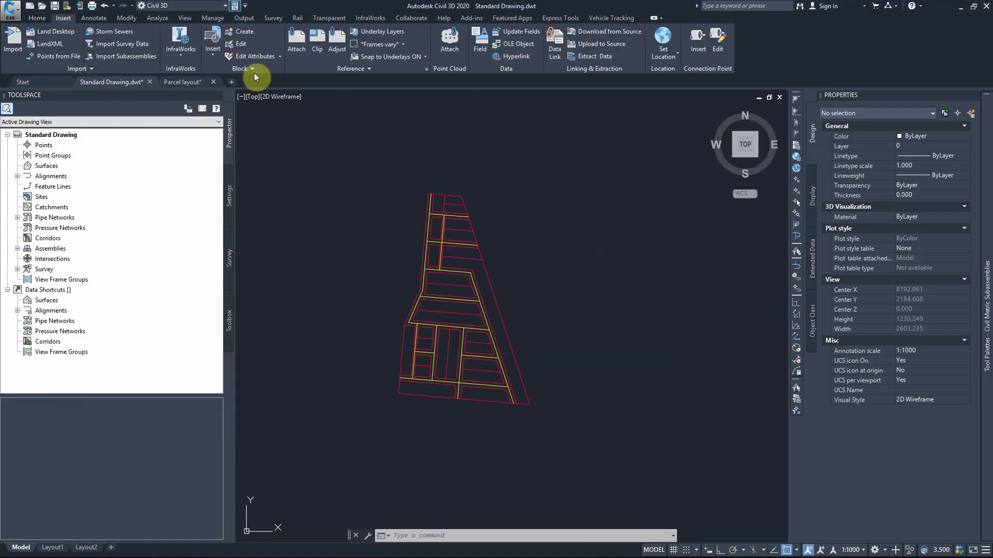
{"action": "left_click", "coordinate": [296, 52]}
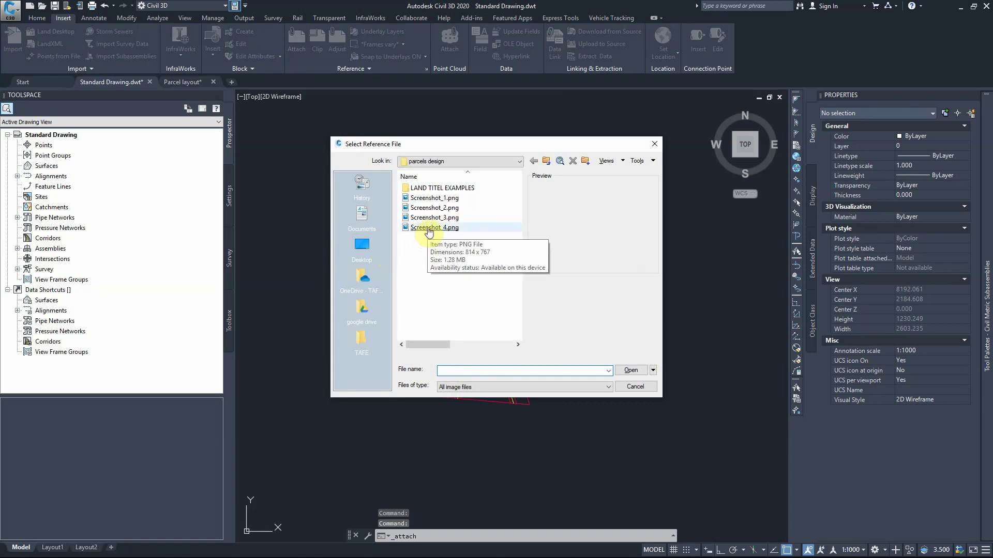
{"action": "left_click", "coordinate": [429, 229]}
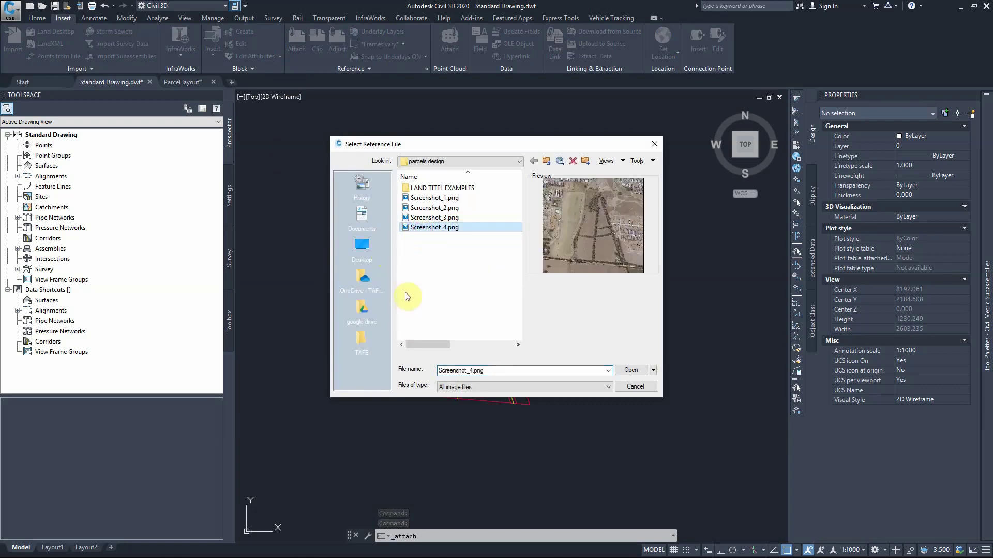
{"action": "key", "text": "Return"}
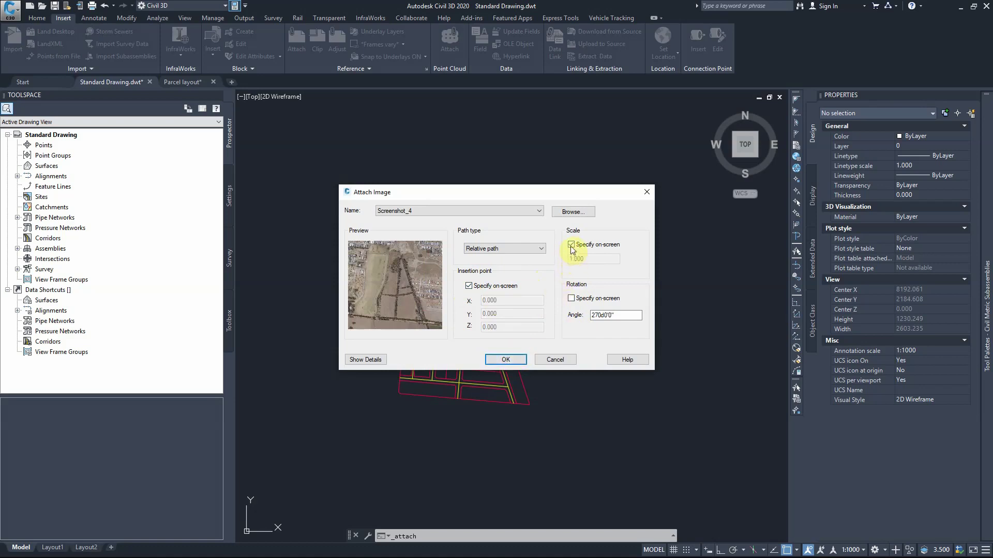
Attach the aerial image with on-screen insertion point and scale, placing it just east of the upper part of the parcel layout.
{"action": "left_click", "coordinate": [572, 299]}
{"action": "left_click", "coordinate": [572, 299]}
{"action": "left_click", "coordinate": [496, 362]}
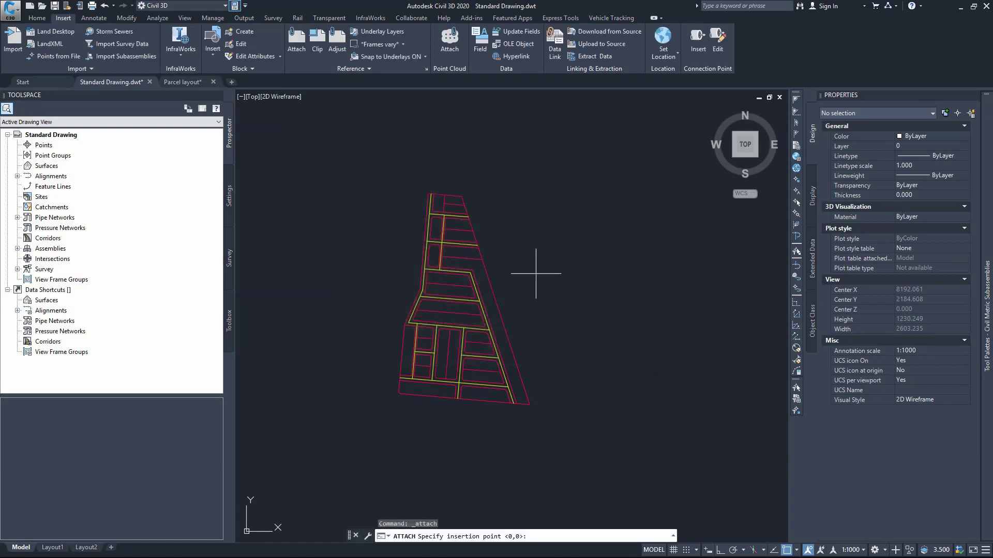
{"action": "left_click", "coordinate": [542, 234]}
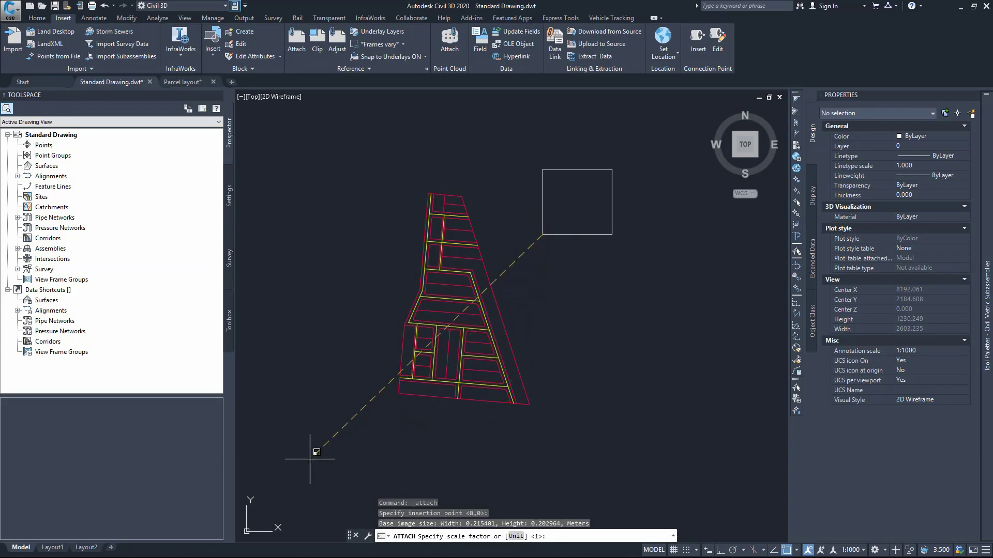
{"action": "key", "text": "Return"}
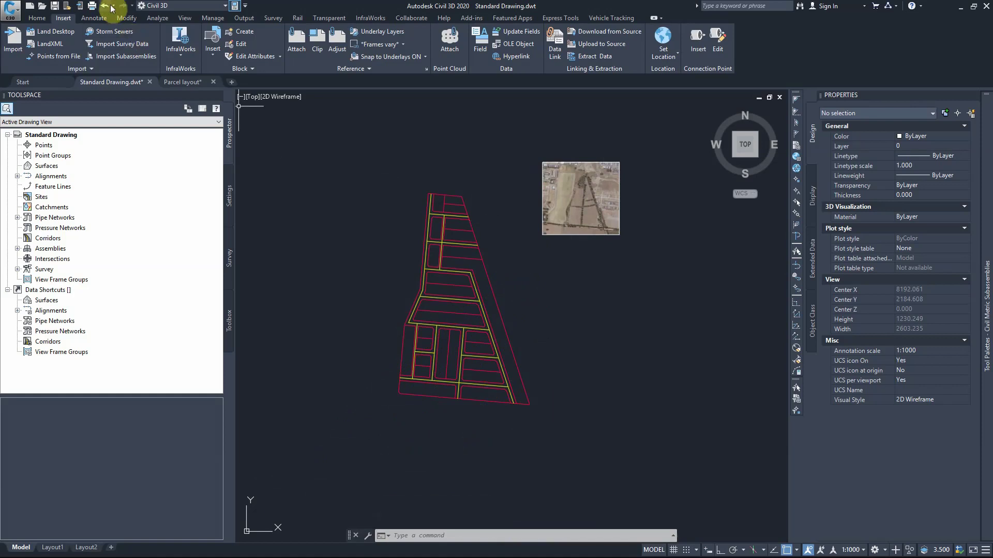
Measure the parcel layout's sloping eastern boundary from its northern to southern endpoint with an aligned dimension, without placing it.
{"action": "left_click", "coordinate": [94, 17]}
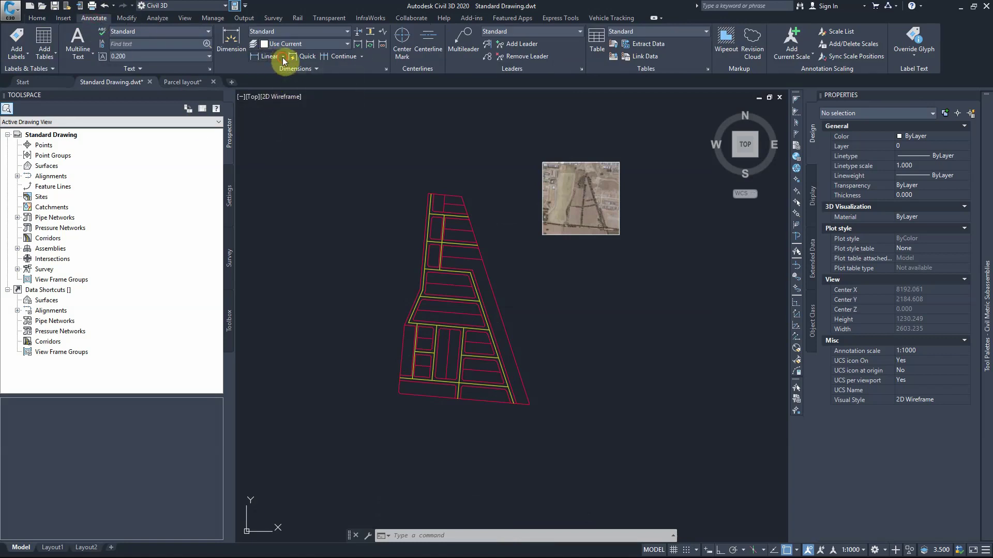
{"action": "left_click", "coordinate": [283, 57]}
{"action": "left_click", "coordinate": [270, 92]}
{"action": "left_click", "coordinate": [465, 196]}
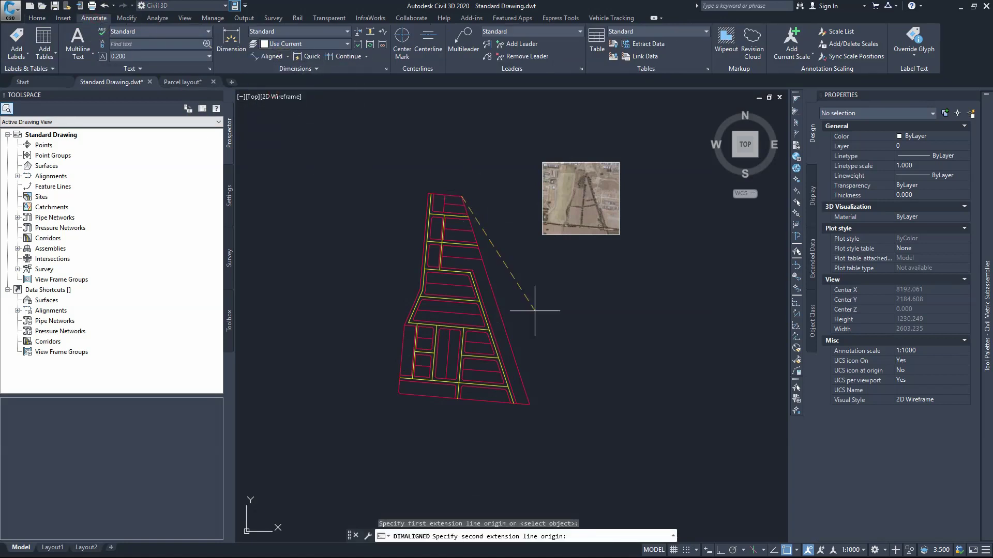
{"action": "left_click", "coordinate": [529, 403]}
{"action": "scroll", "coordinate": [519, 341], "scroll_direction": "up", "scroll_amount": 6}
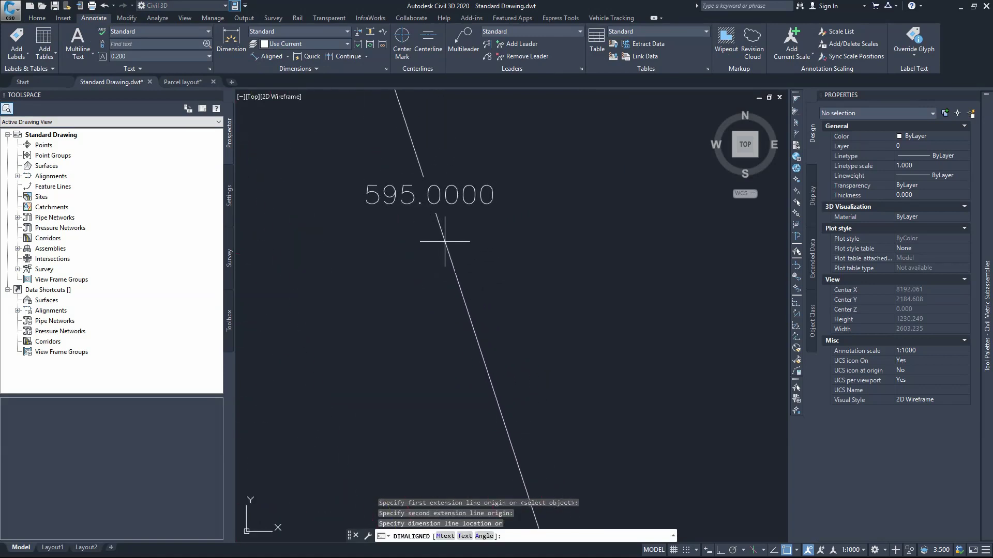
{"action": "scroll", "coordinate": [505, 271], "scroll_direction": "down", "scroll_amount": 6}
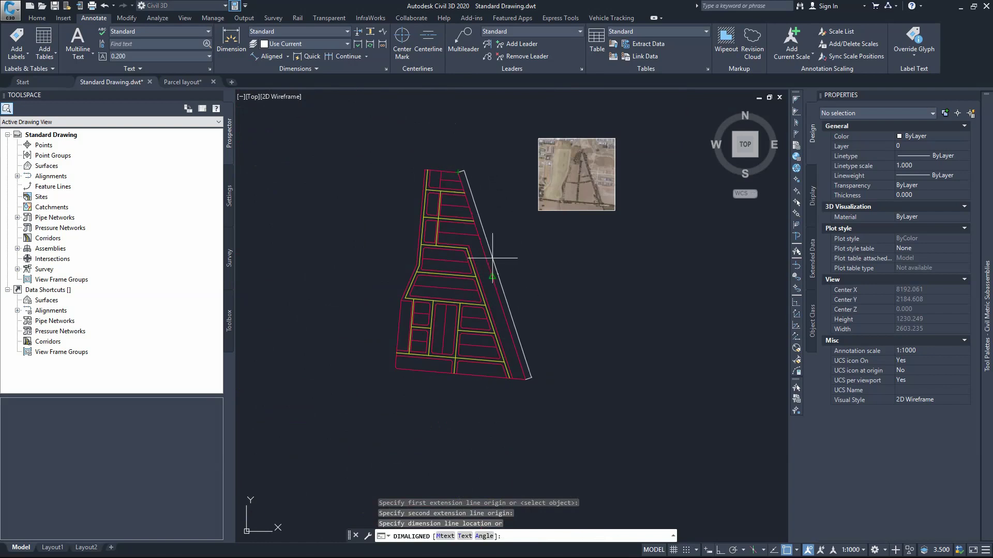
{"action": "key", "text": "Escape"}
Draw a line on the aerial image along the site's sloping eastern boundary, from its northern corner to the southern road corner.
{"action": "scroll", "coordinate": [574, 163], "scroll_direction": "up", "scroll_amount": 10}
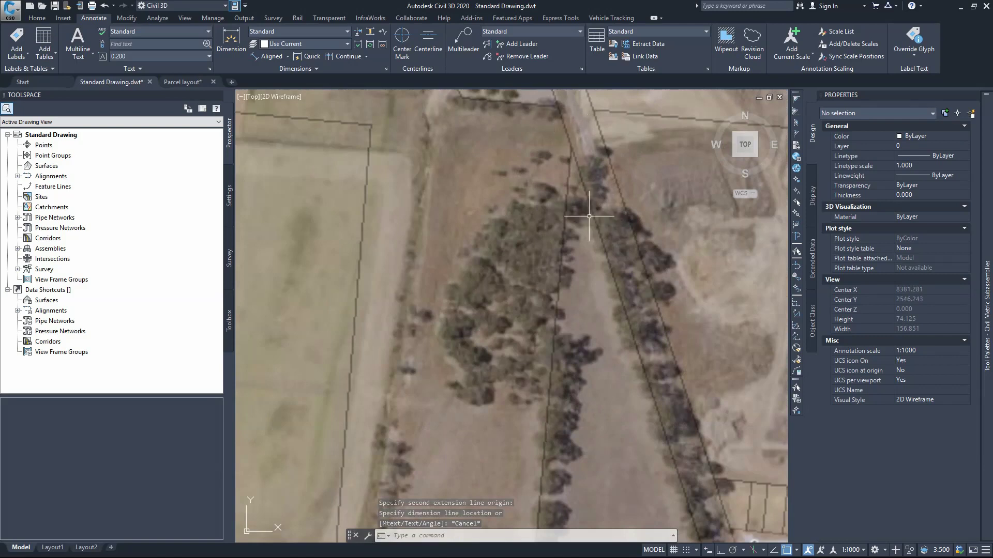
{"action": "left_click", "coordinate": [37, 17]}
{"action": "left_click", "coordinate": [373, 32]}
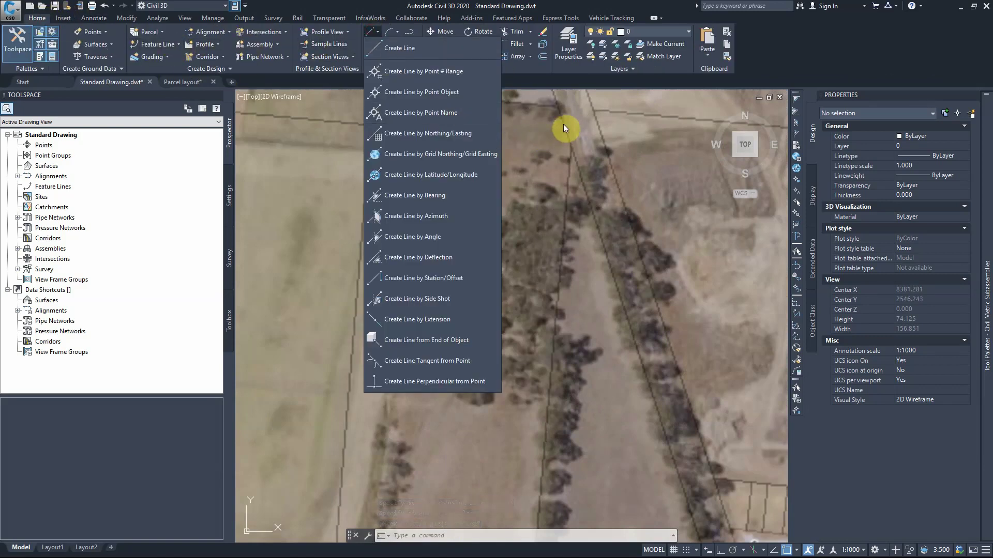
{"action": "left_click", "coordinate": [455, 44]}
{"action": "scroll", "coordinate": [564, 107], "scroll_direction": "up", "scroll_amount": 5}
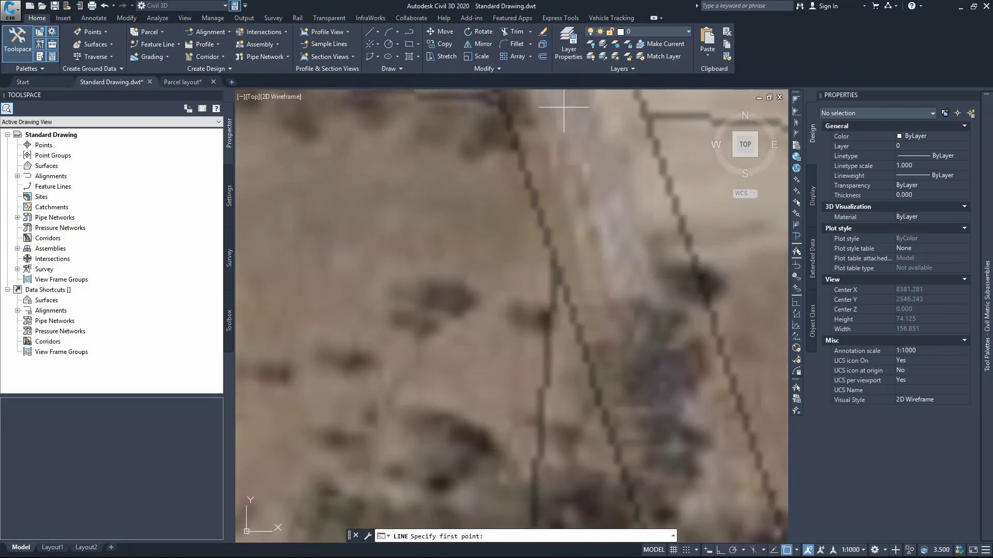
{"action": "scroll", "coordinate": [506, 100], "scroll_direction": "up", "scroll_amount": 1}
{"action": "left_click", "coordinate": [505, 100]}
{"action": "scroll", "coordinate": [472, 138], "scroll_direction": "down", "scroll_amount": 5}
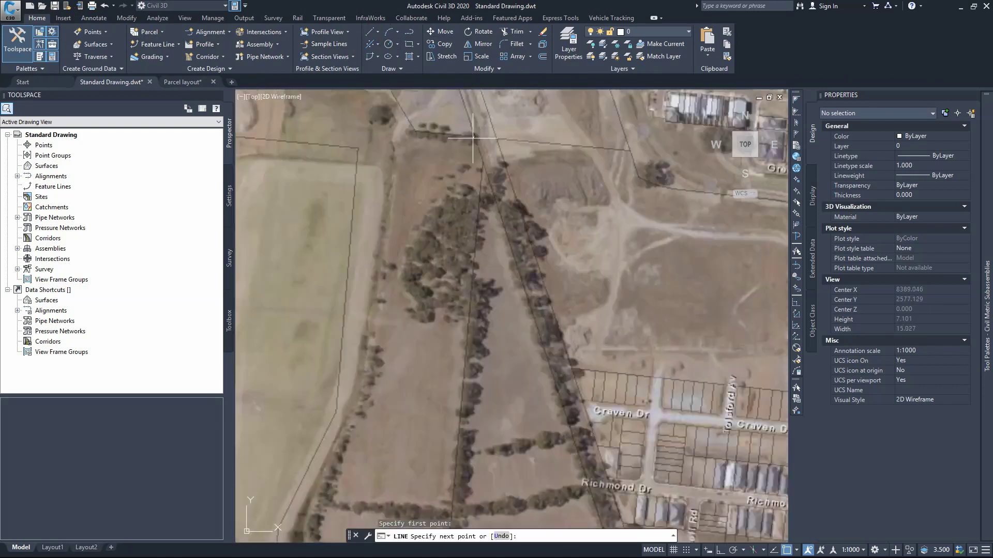
{"action": "scroll", "coordinate": [472, 138], "scroll_direction": "down", "scroll_amount": 2}
{"action": "scroll", "coordinate": [540, 307], "scroll_direction": "up", "scroll_amount": 8}
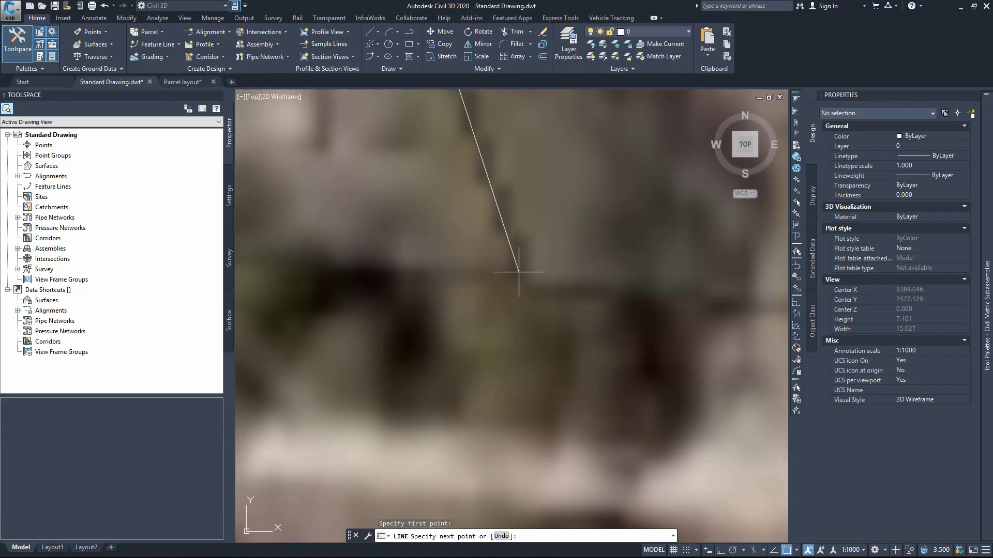
{"action": "left_click", "coordinate": [519, 272]}
{"action": "scroll", "coordinate": [518, 272], "scroll_direction": "down", "scroll_amount": 6}
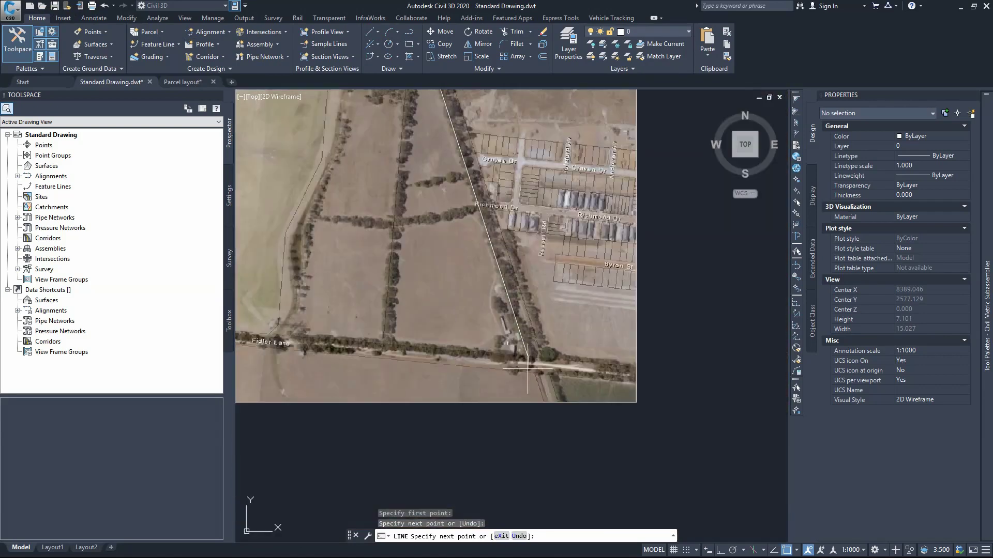
{"action": "key", "text": "Escape"}
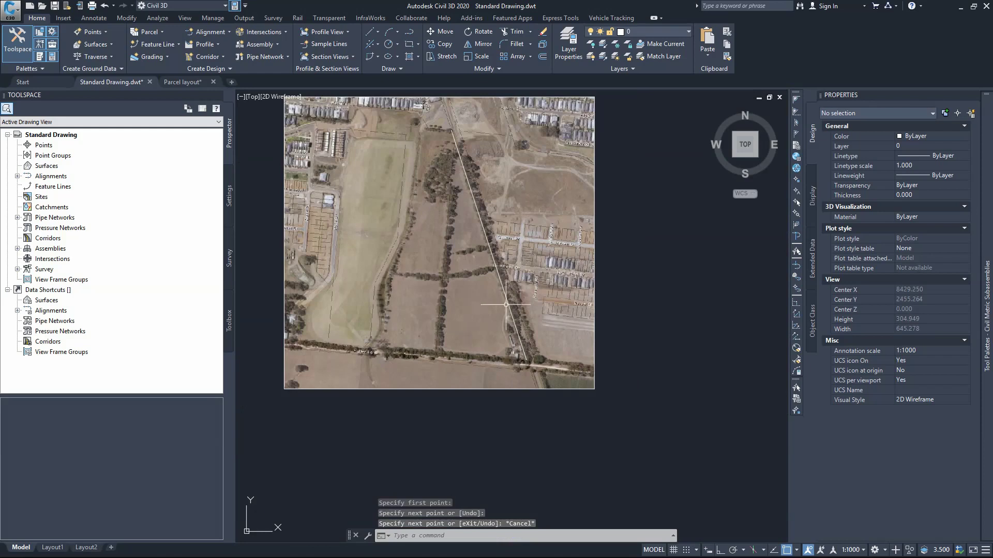
Scale the aerial image and its boundary line from the image's northwest corner, using the line as reference and 595 as the new length.
{"action": "scroll", "coordinate": [506, 306], "scroll_direction": "down", "scroll_amount": 4}
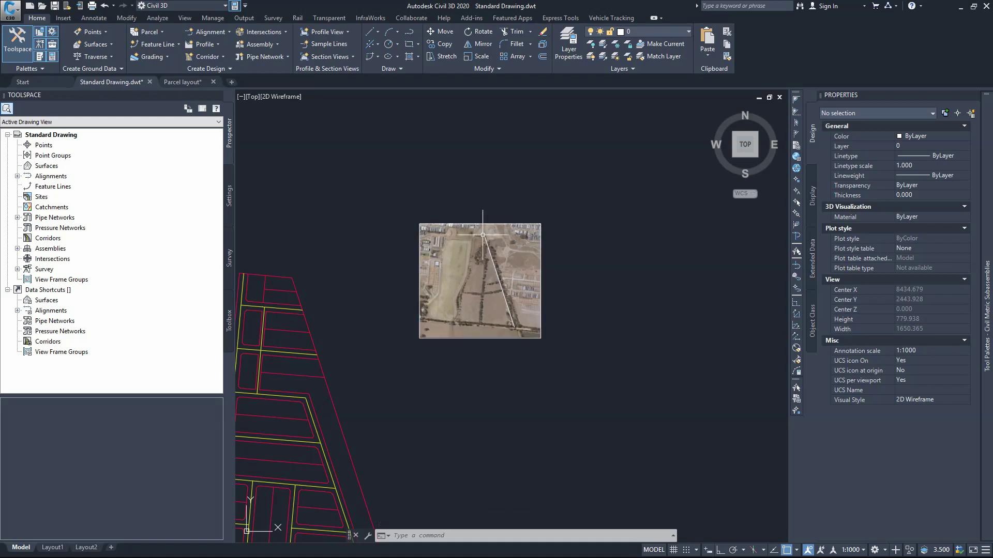
{"action": "left_click", "coordinate": [521, 209]}
{"action": "left_click", "coordinate": [474, 337]}
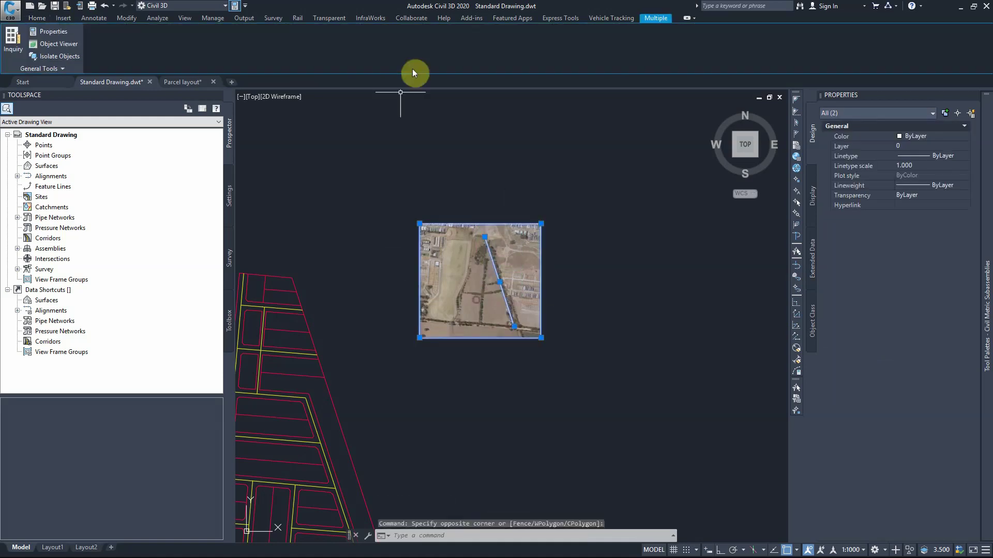
{"action": "left_click", "coordinate": [33, 18]}
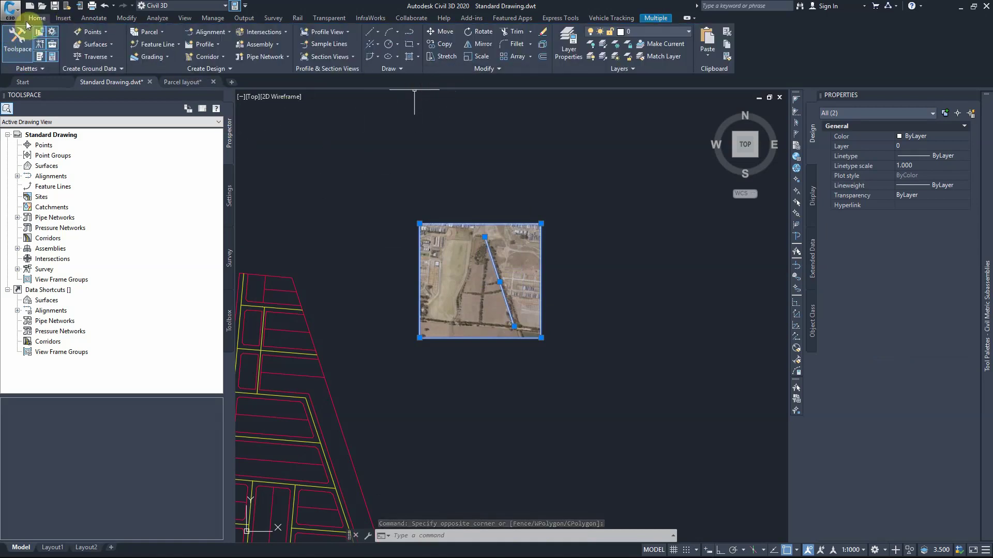
{"action": "left_click", "coordinate": [475, 55]}
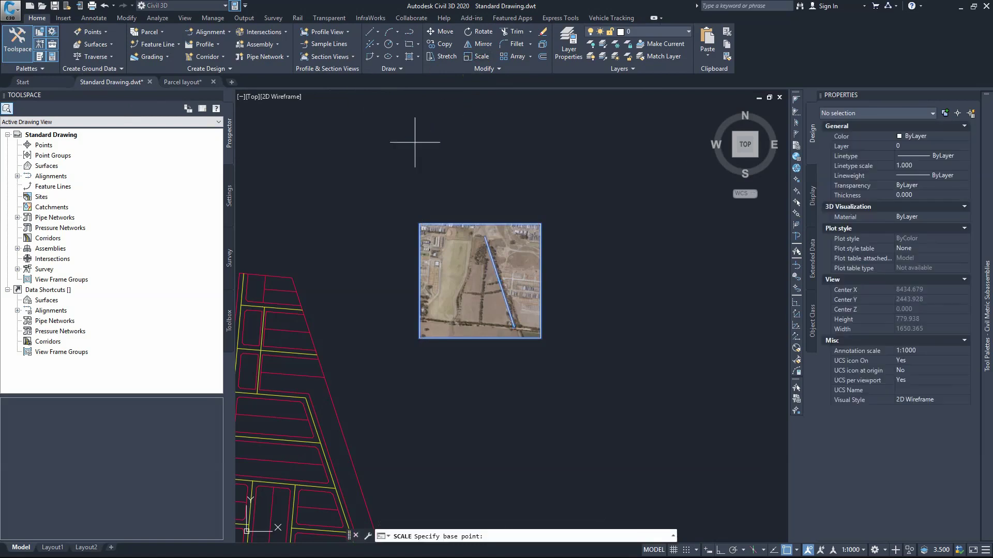
{"action": "left_click", "coordinate": [420, 224]}
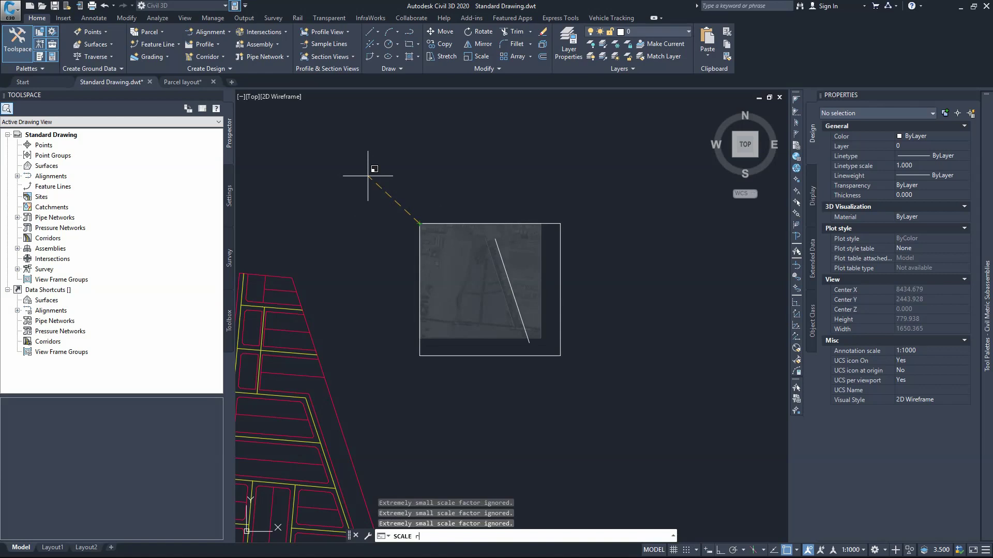
{"action": "key", "text": "Return"}
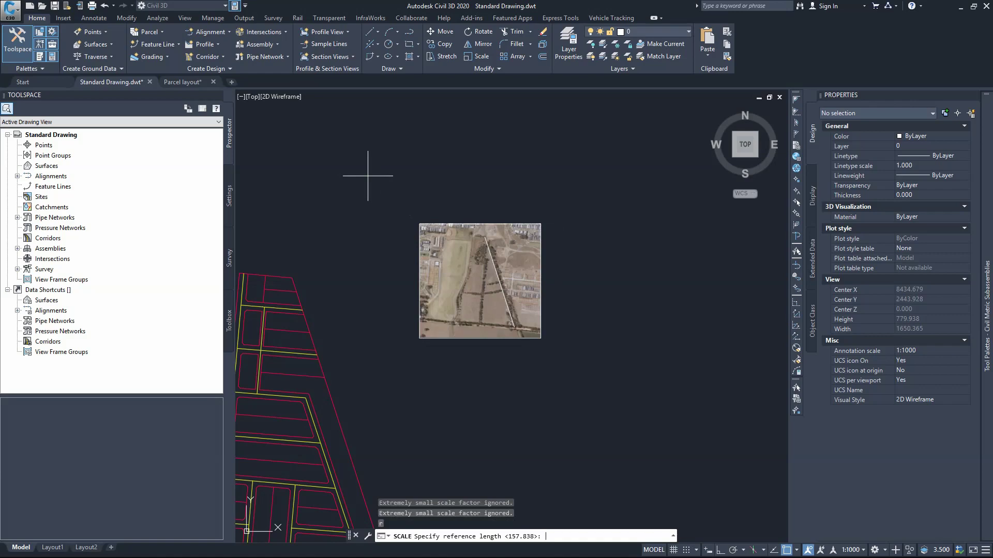
{"action": "left_click", "coordinate": [485, 237]}
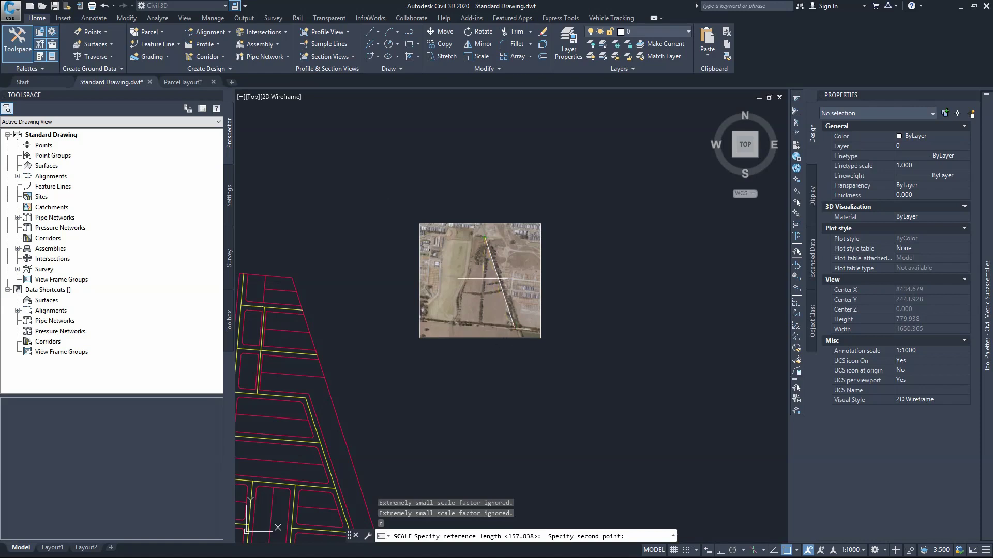
{"action": "left_click", "coordinate": [514, 326]}
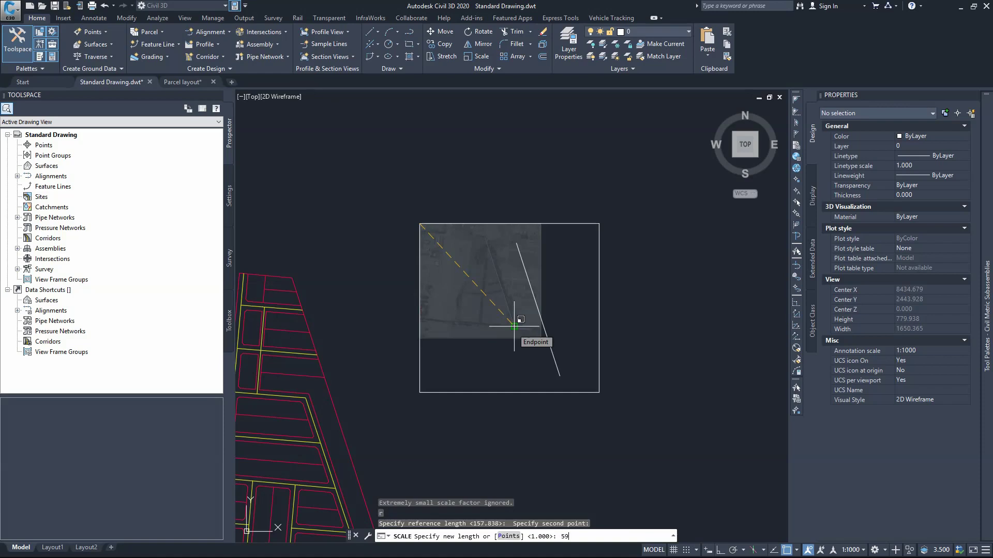
{"action": "left_click", "coordinate": [560, 537]}
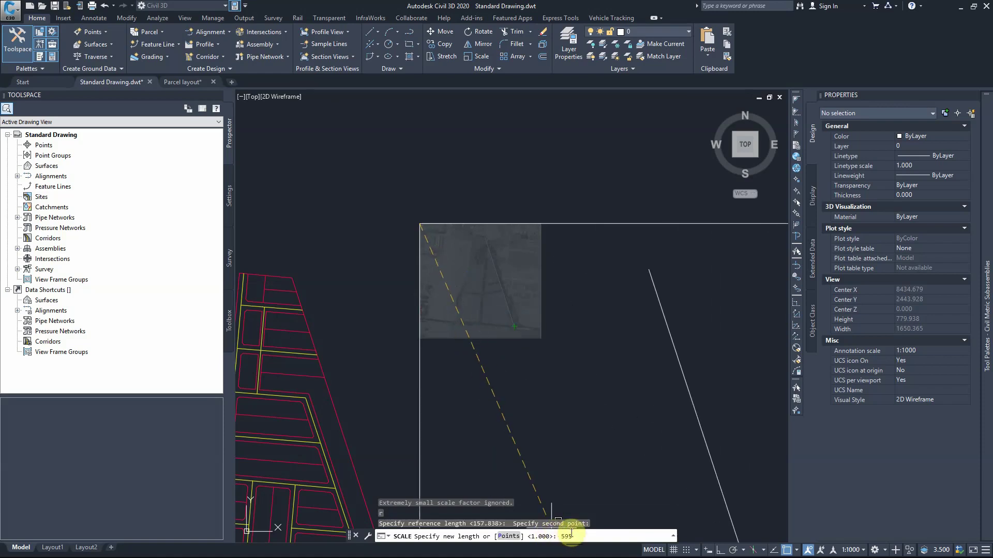
{"action": "key", "text": "Return"}
{"action": "scroll", "coordinate": [408, 138], "scroll_direction": "down", "scroll_amount": 2}
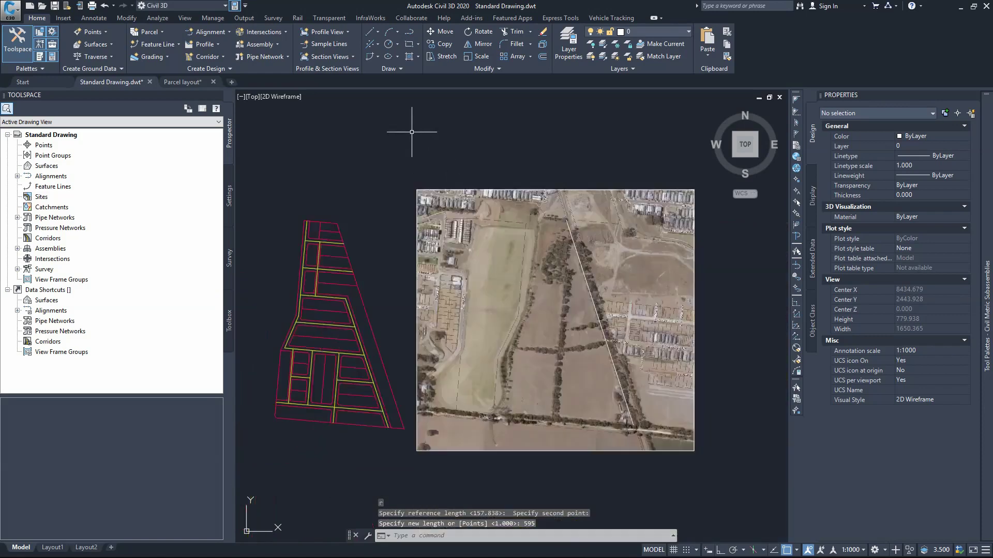
{"action": "scroll", "coordinate": [579, 341], "scroll_direction": "up", "scroll_amount": 1}
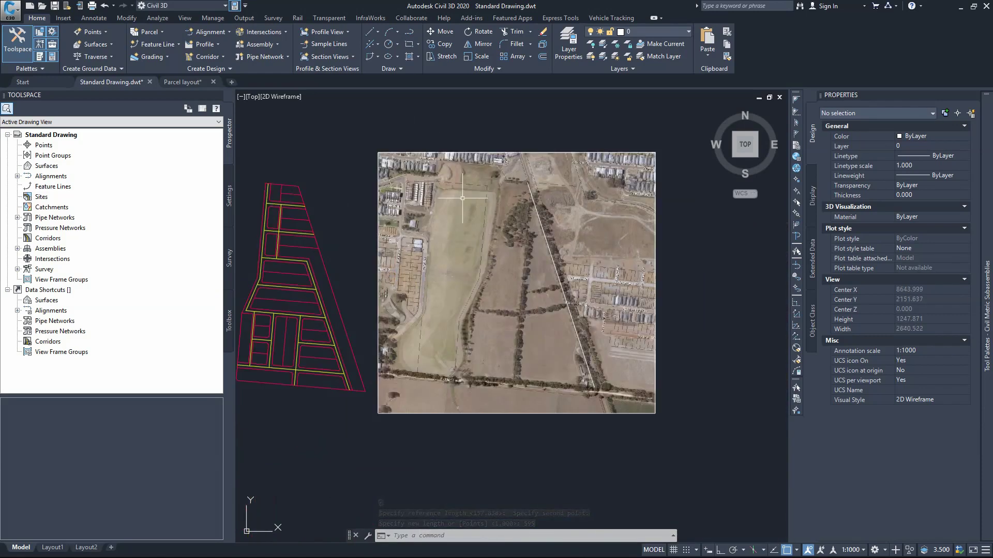
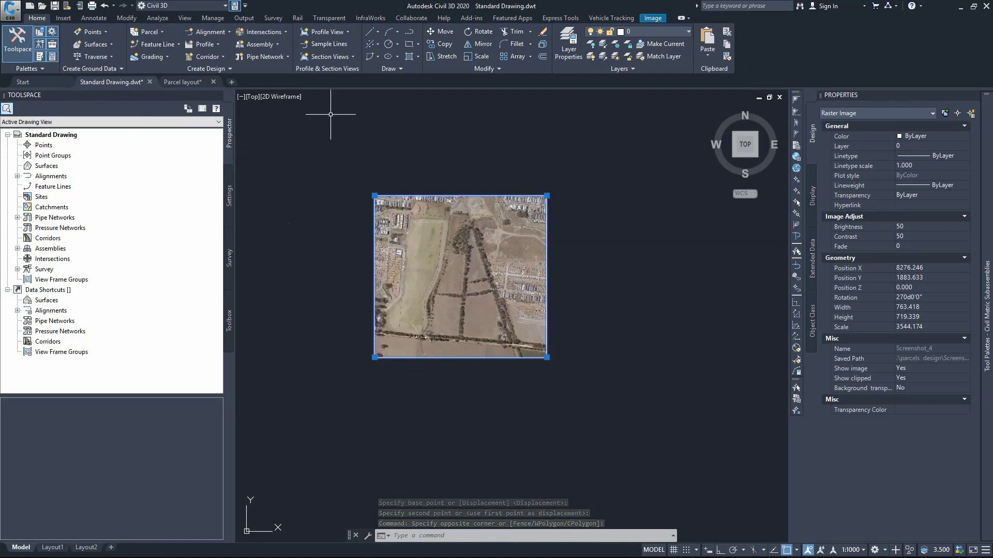
Send the selected aerial image to the back of the draw order and regenerate the model.
{"action": "left_click", "coordinate": [484, 70]}
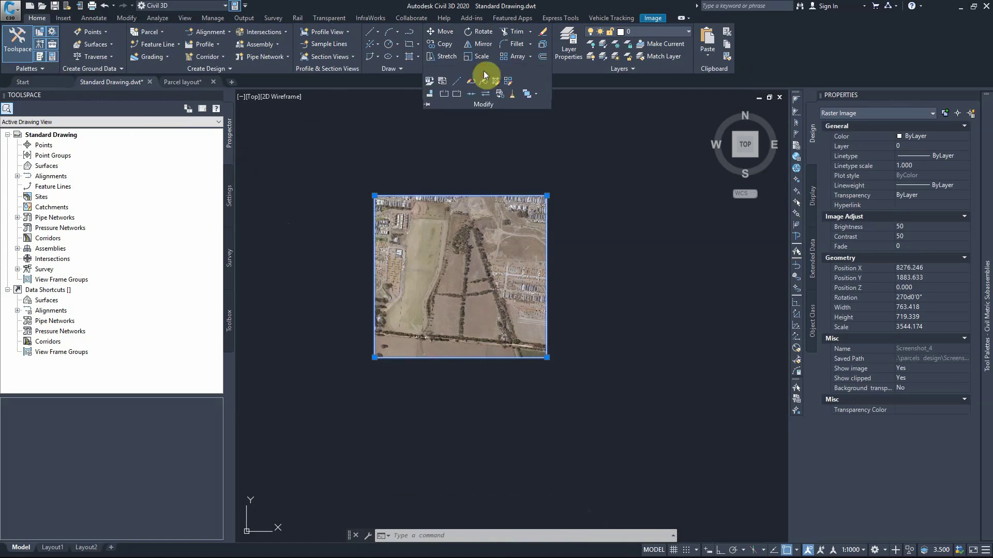
{"action": "left_click", "coordinate": [535, 94]}
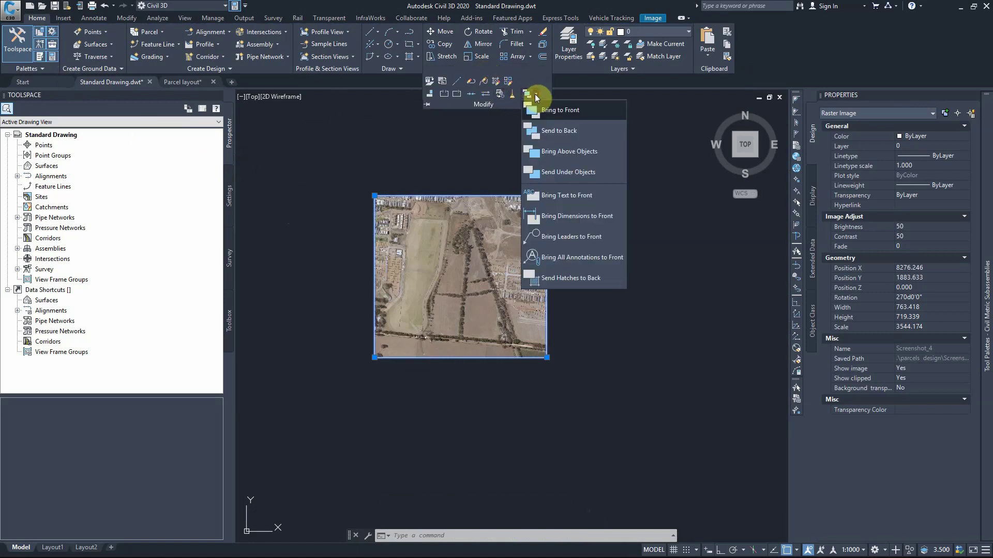
{"action": "left_click", "coordinate": [551, 133]}
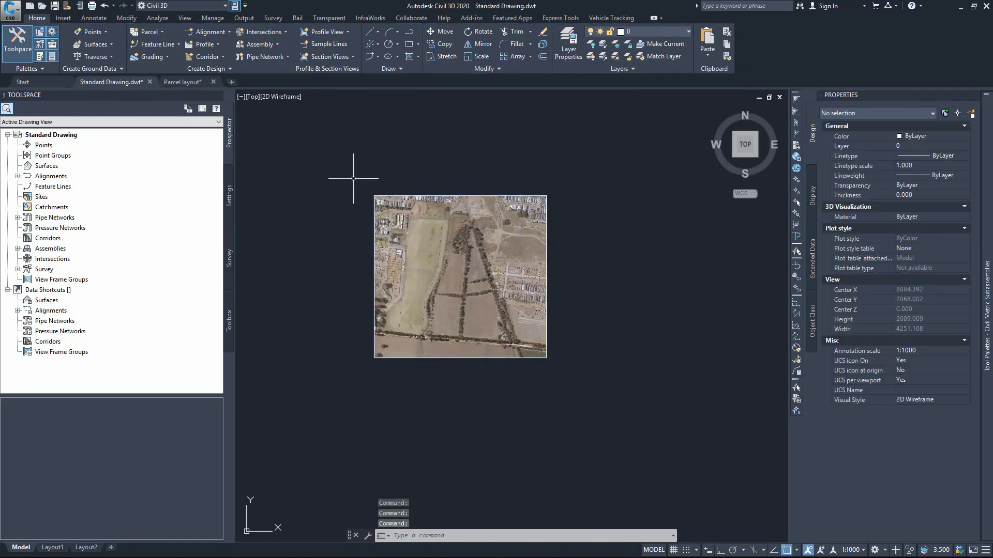
{"action": "type", "text": "RE"}
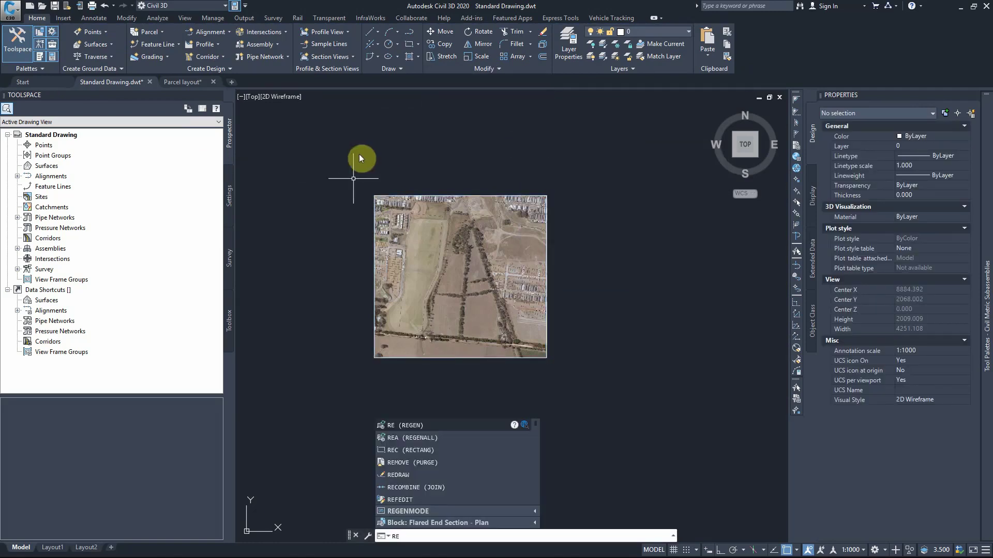
{"action": "left_click", "coordinate": [399, 426]}
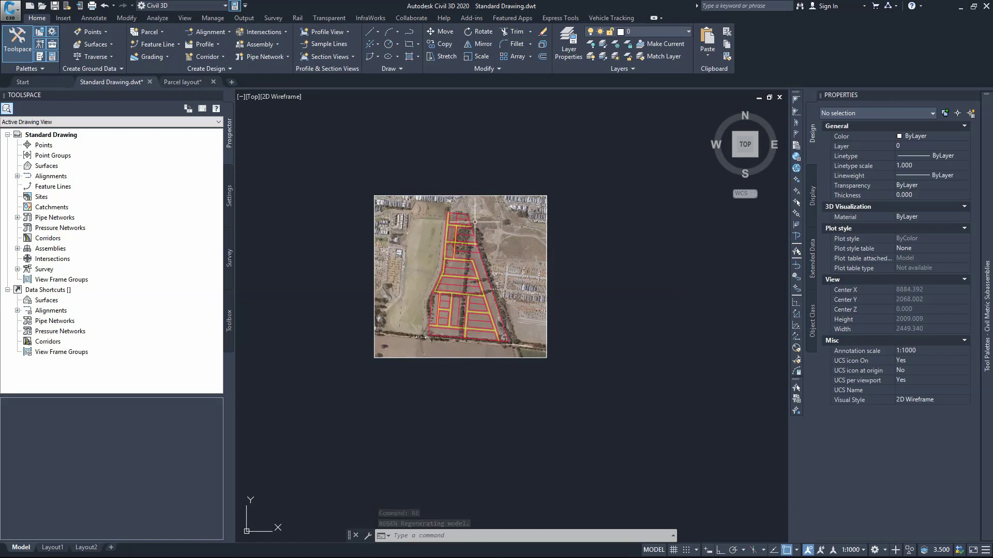
{"action": "scroll", "coordinate": [461, 257], "scroll_direction": "up", "scroll_amount": 2}
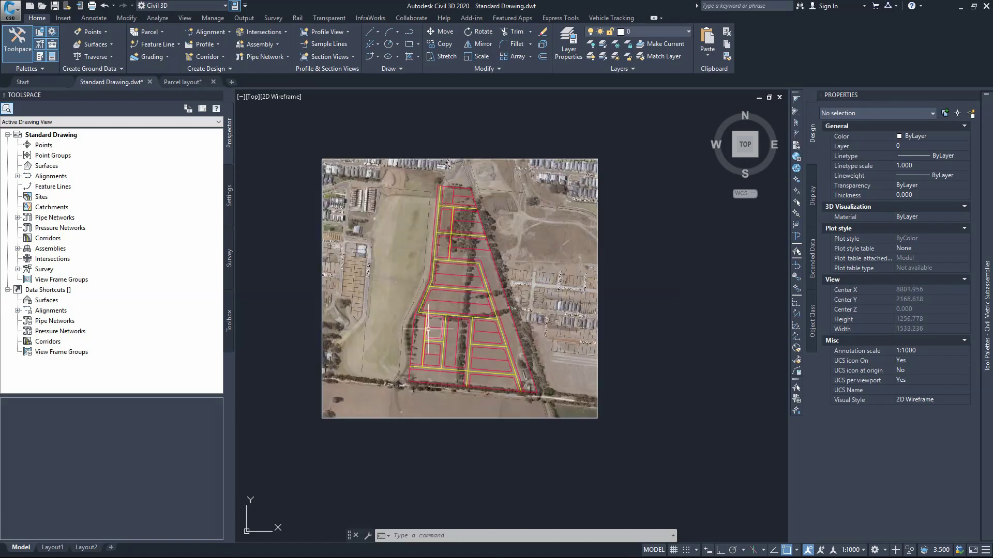
{"action": "scroll", "coordinate": [448, 266], "scroll_direction": "up", "scroll_amount": 2}
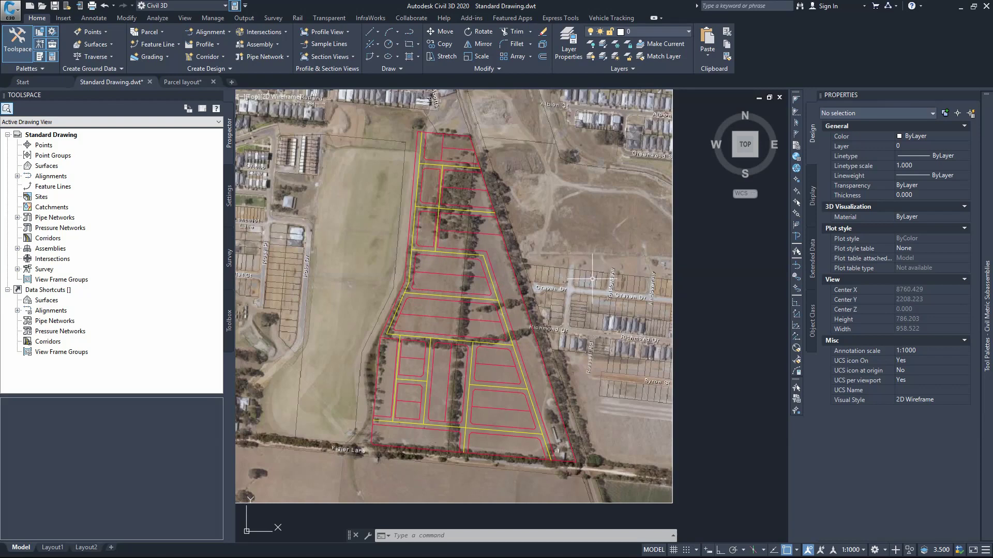
Select the aerial image and hide it with HIDEOBJECTS, leaving the parcel linework displayed.
{"action": "scroll", "coordinate": [590, 279], "scroll_direction": "down", "scroll_amount": 2}
{"action": "left_click", "coordinate": [602, 151]}
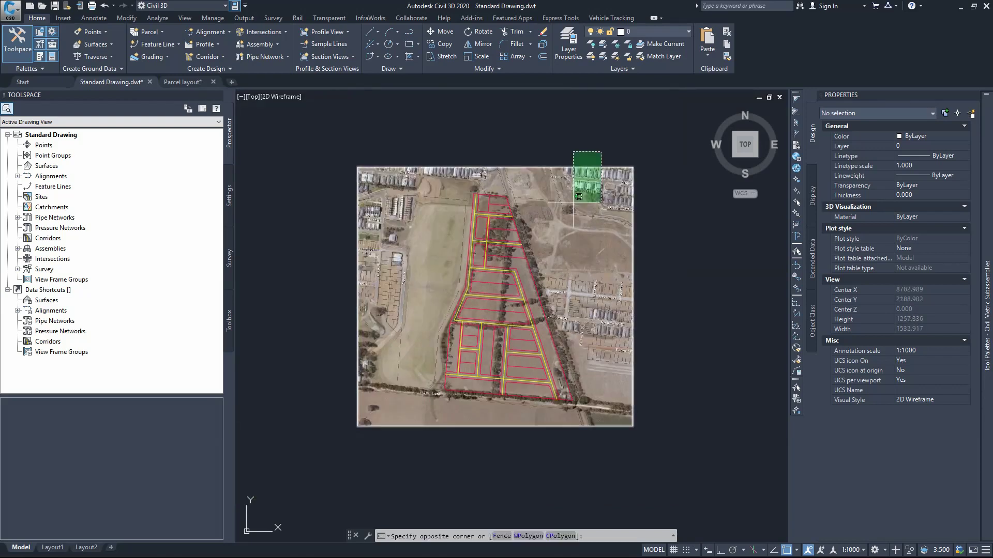
{"action": "left_click", "coordinate": [573, 203]}
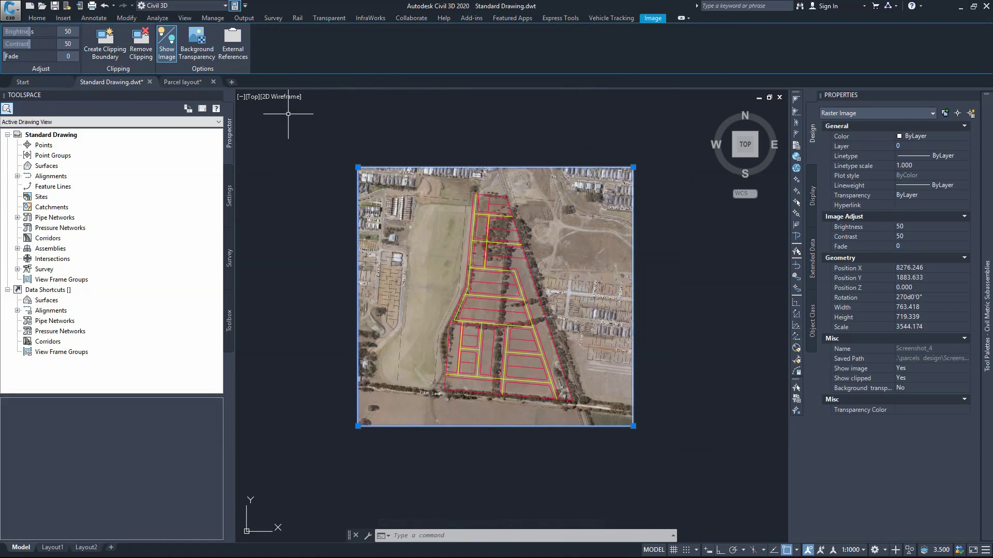
{"action": "type", "text": "hide"}
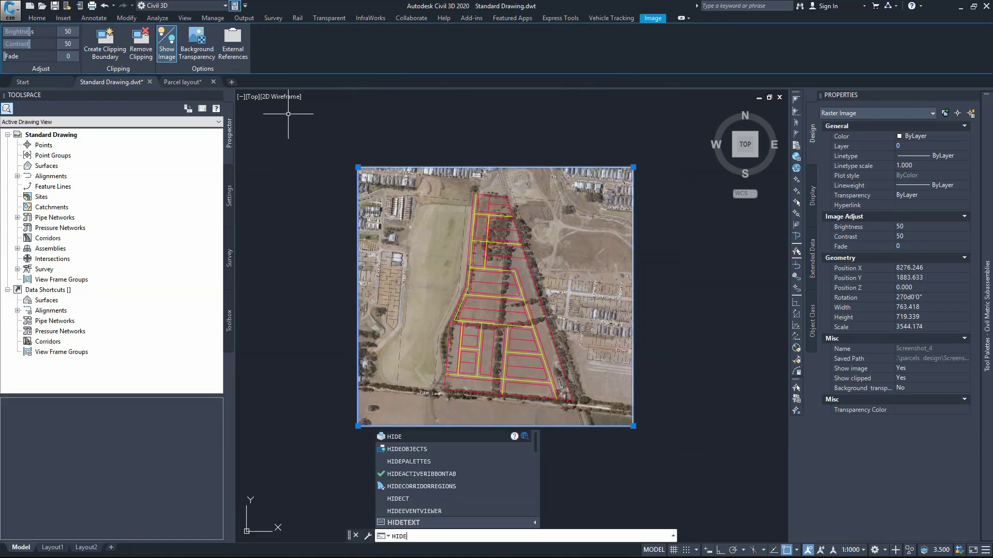
{"action": "left_click", "coordinate": [406, 449]}
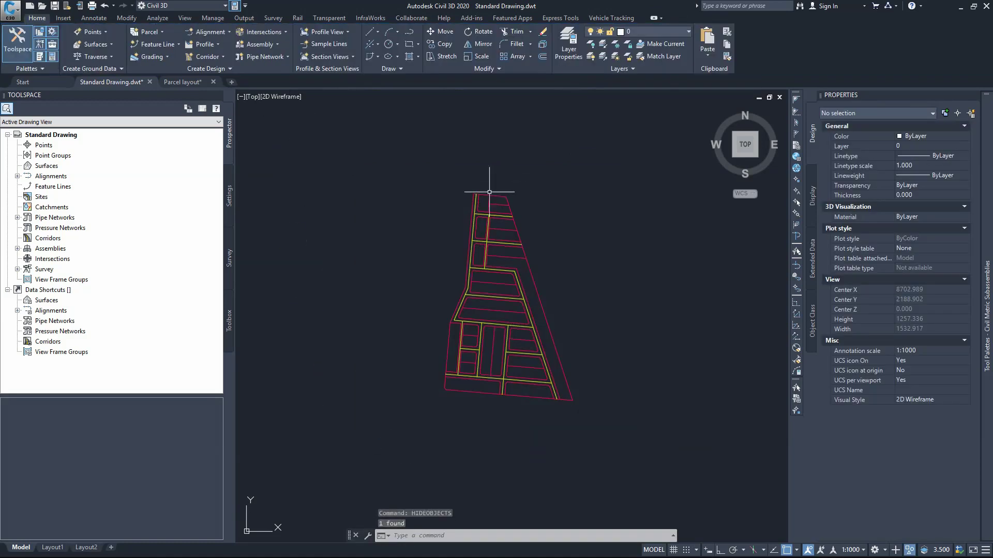
{"action": "scroll", "coordinate": [501, 183], "scroll_direction": "up", "scroll_amount": 2}
{"action": "scroll", "coordinate": [450, 173], "scroll_direction": "down", "scroll_amount": 2}
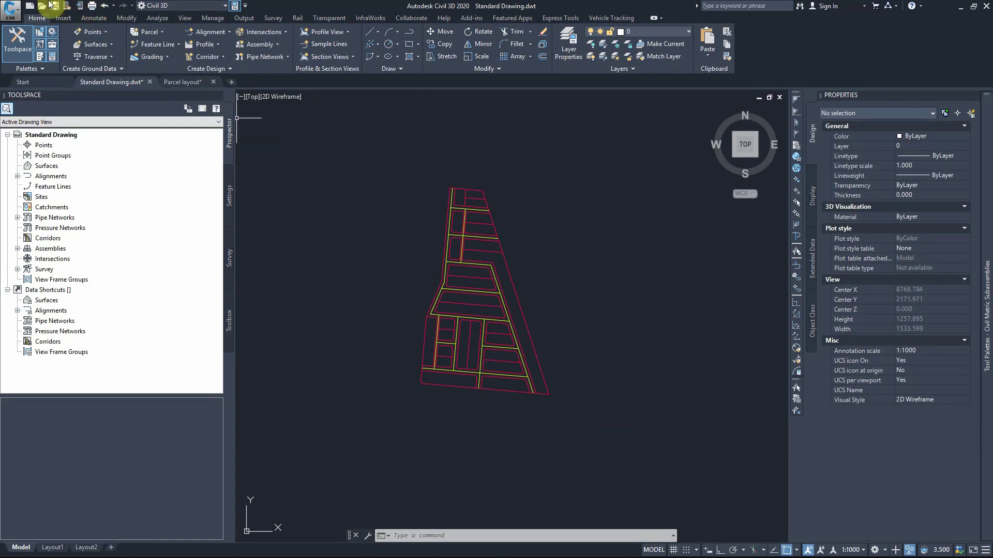
Set up a drawing save-as with the file name Parcel design and the AutoCAD 2018 Drawing (*.dwg) file type.
{"action": "left_click", "coordinate": [11, 10]}
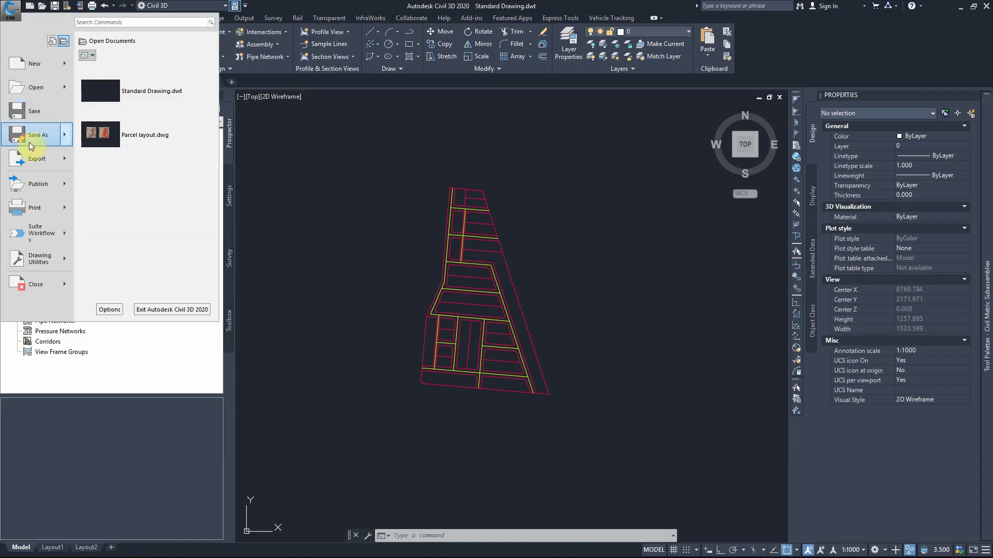
{"action": "mouse_move", "coordinate": [30, 138]}
{"action": "left_click", "coordinate": [124, 73]}
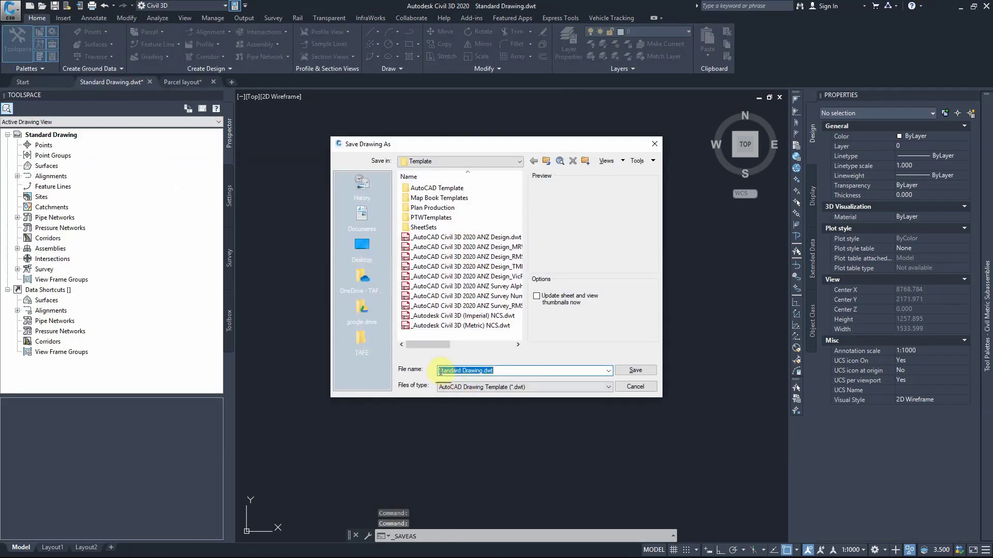
{"action": "left_click", "coordinate": [476, 371]}
{"action": "left_click_drag", "start_coordinate": [482, 371], "coordinate": [428, 371]}
{"action": "type", "text": "par"}
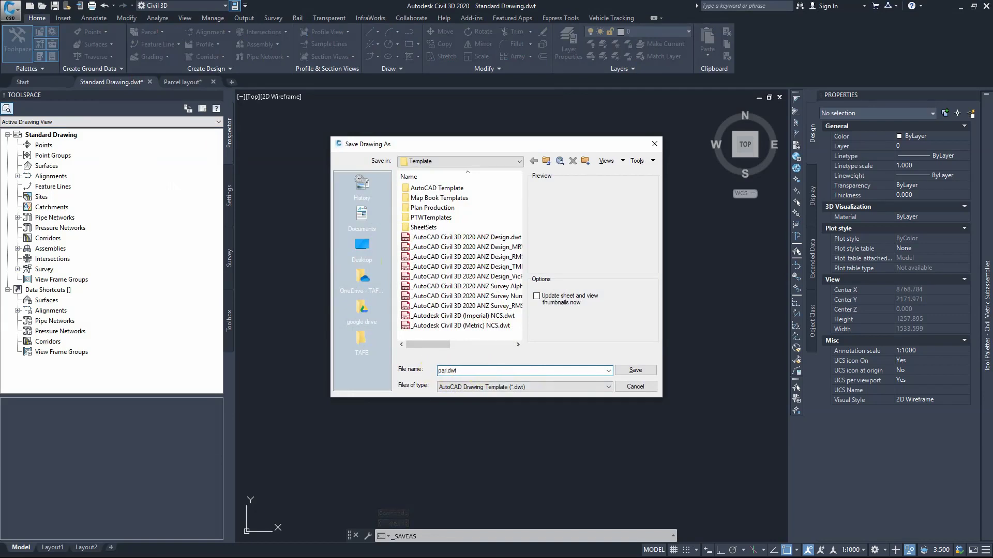
{"action": "type", "text": "cel design"}
{"action": "left_click_drag", "start_coordinate": [471, 371], "coordinate": [539, 370]}
{"action": "key", "text": "BackSpace"}
{"action": "left_click", "coordinate": [524, 387]}
{"action": "left_click", "coordinate": [468, 397]}
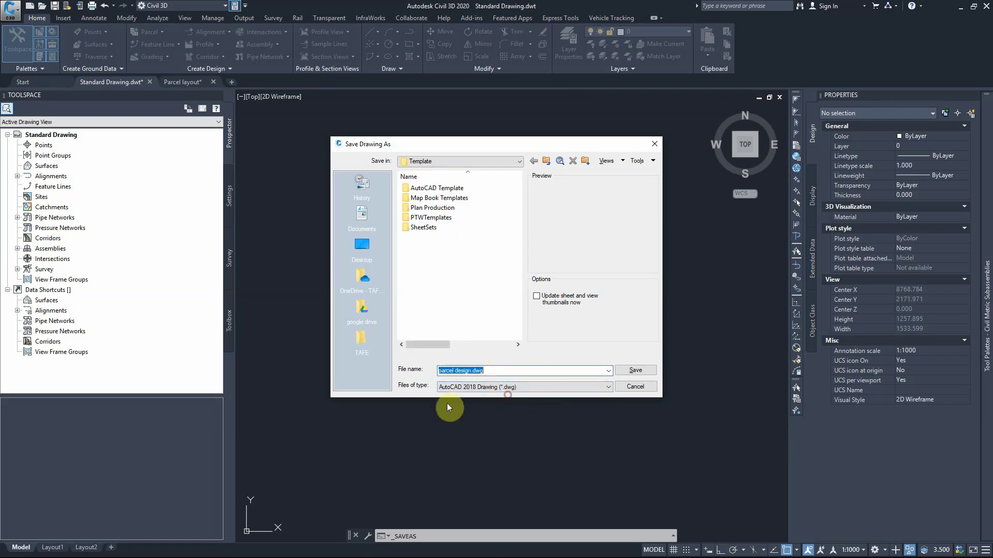
{"action": "left_click", "coordinate": [439, 371]}
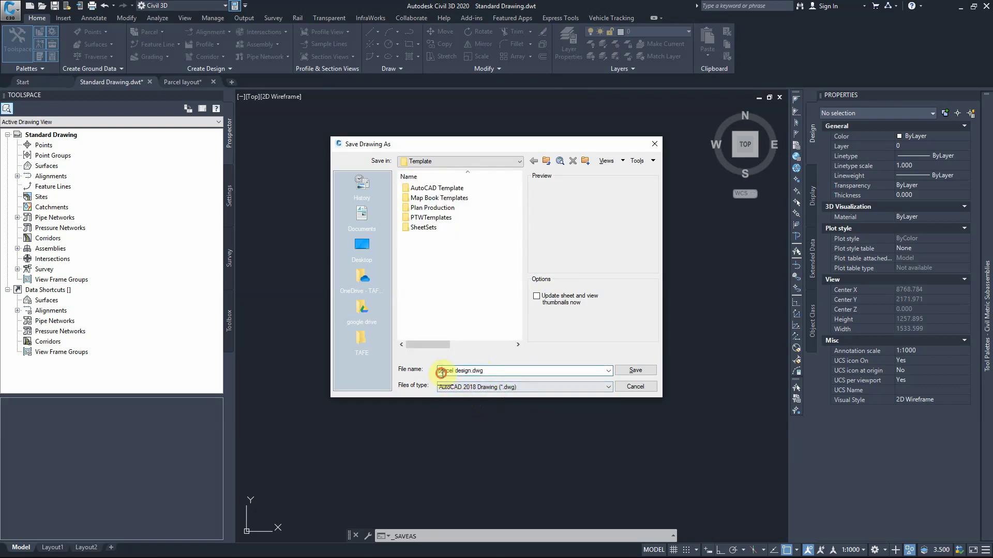
{"action": "type", "text": "P"}
Save the file in the OneDrive Project folder, inside C3D Files under Civil Drafting.
{"action": "left_click", "coordinate": [363, 276]}
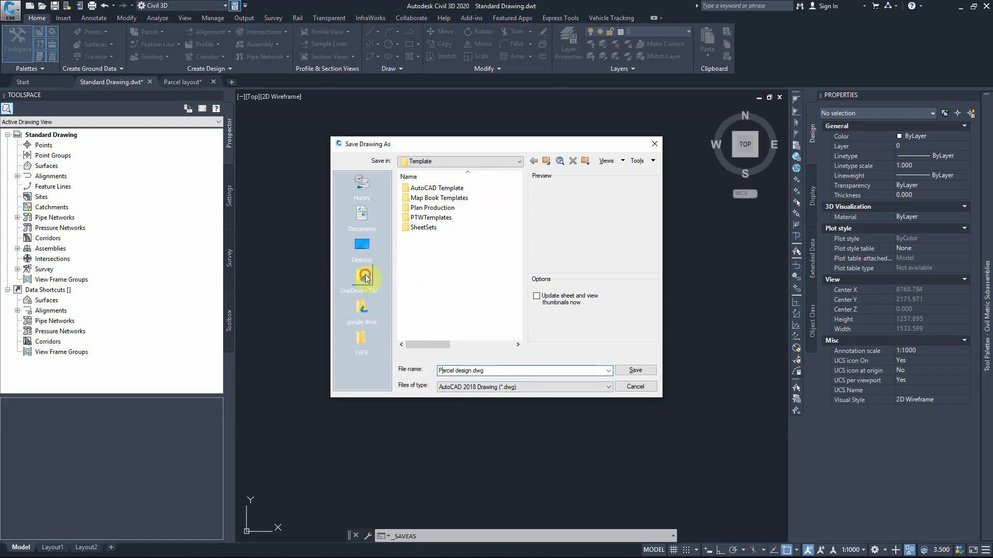
{"action": "left_click", "coordinate": [431, 188]}
{"action": "double_click", "coordinate": [430, 188]}
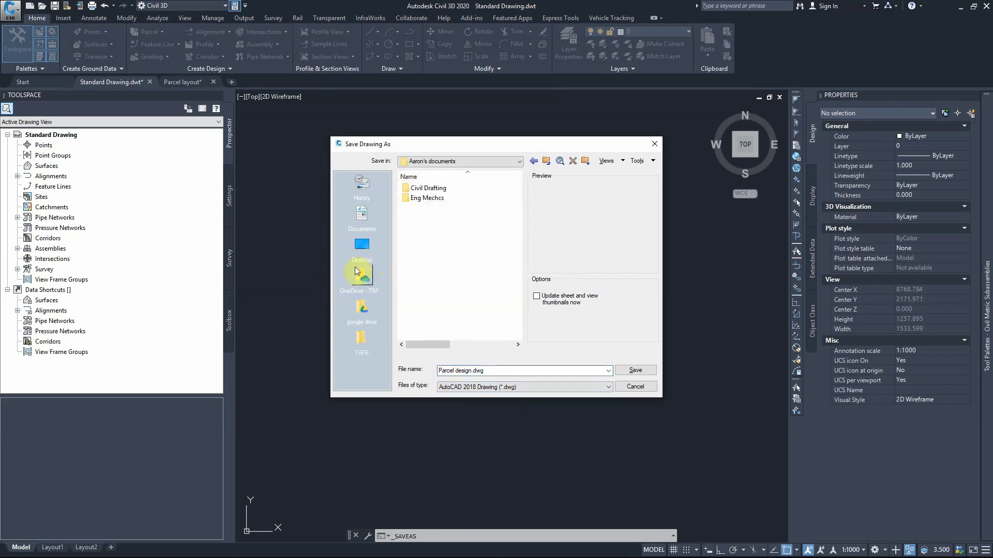
{"action": "left_click", "coordinate": [418, 188]}
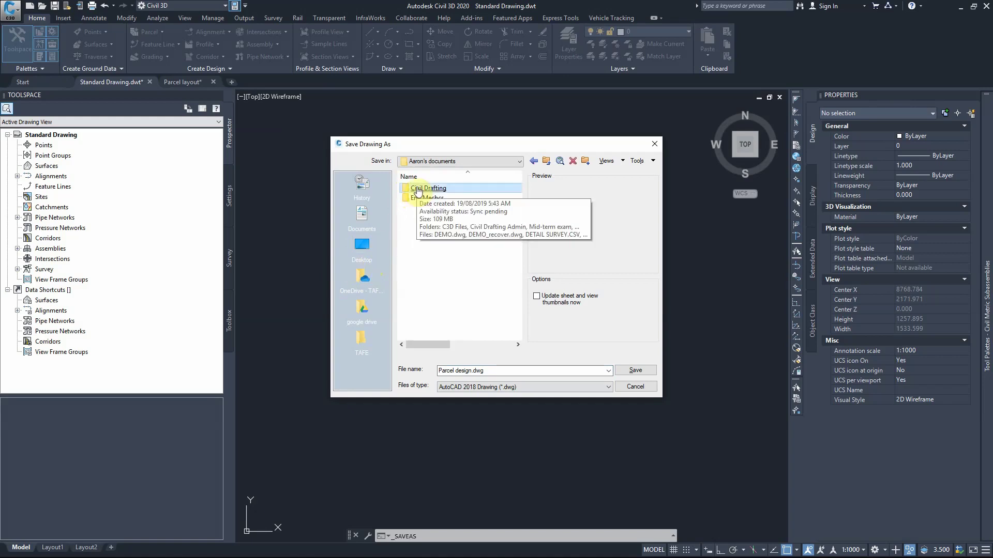
{"action": "double_click", "coordinate": [418, 189]}
{"action": "double_click", "coordinate": [417, 189]}
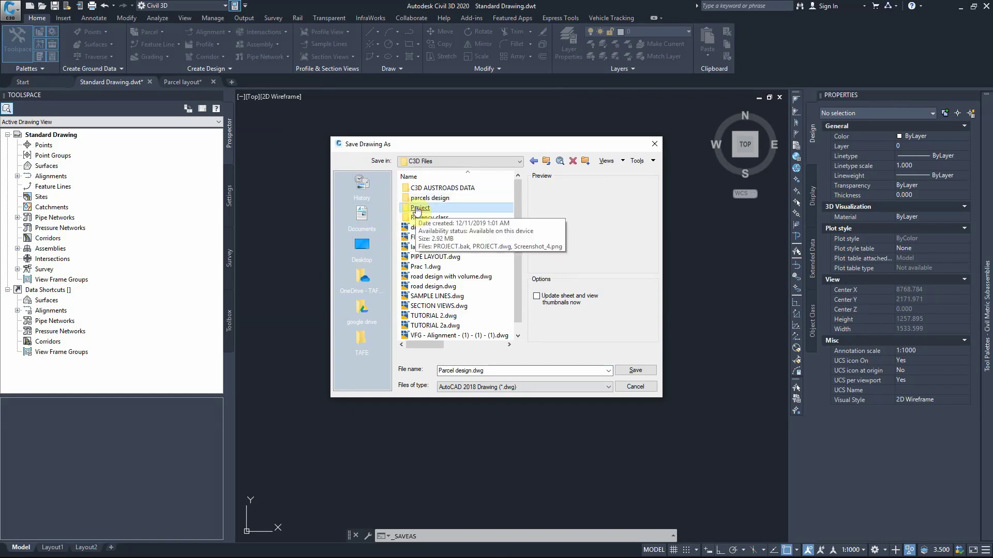
{"action": "double_click", "coordinate": [417, 208]}
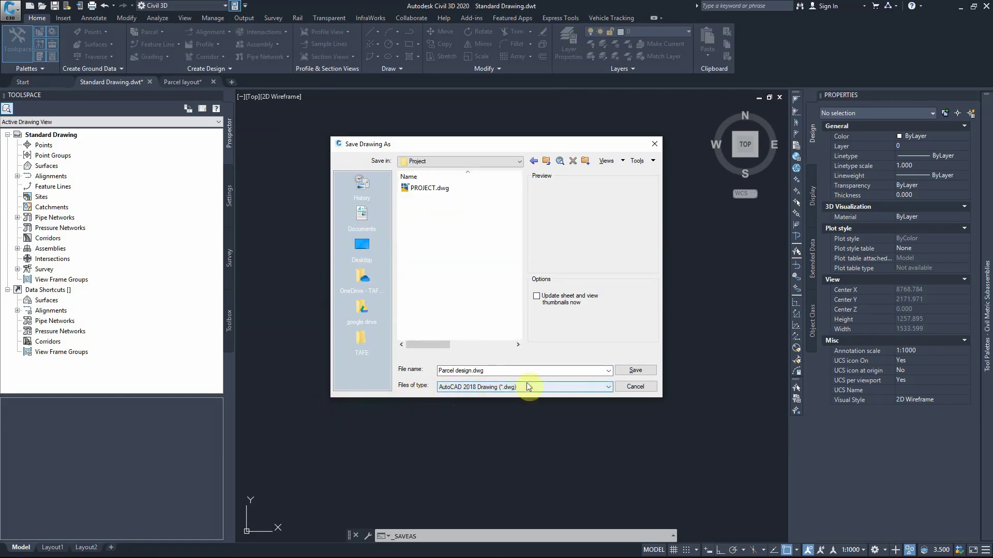
{"action": "left_click", "coordinate": [634, 371]}
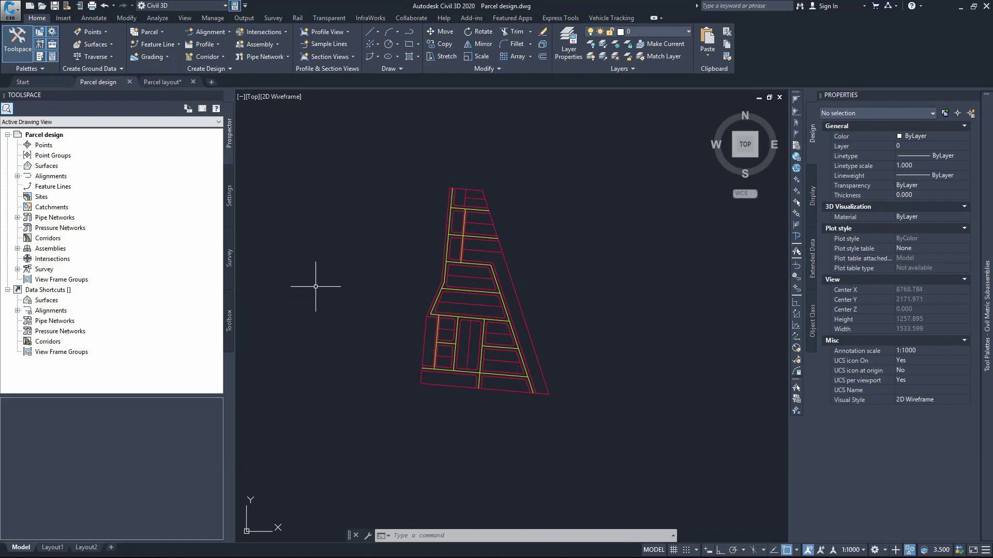
Run Create Parcel from Objects on the site's outer boundary polyline and accept the selection.
{"action": "left_click", "coordinate": [153, 32]}
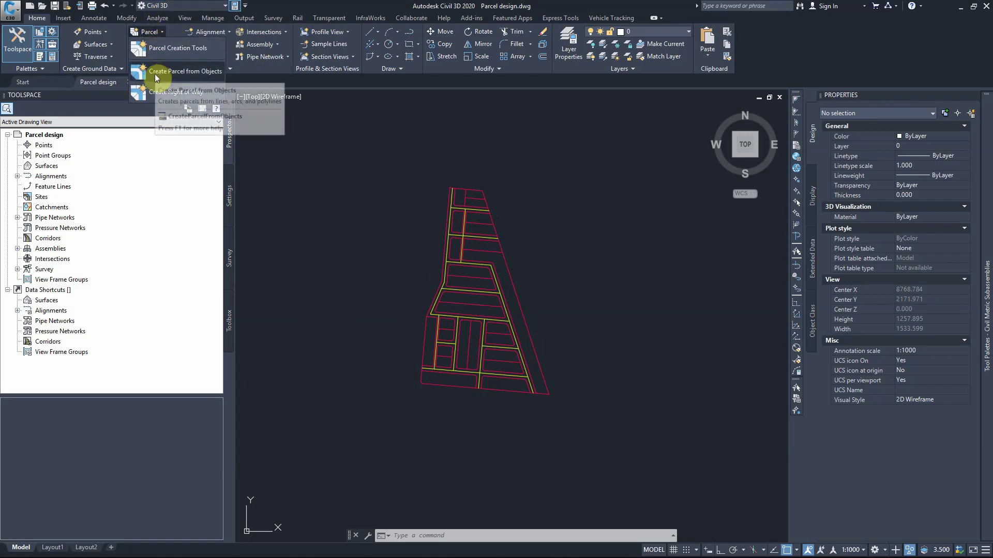
{"action": "left_click", "coordinate": [198, 76]}
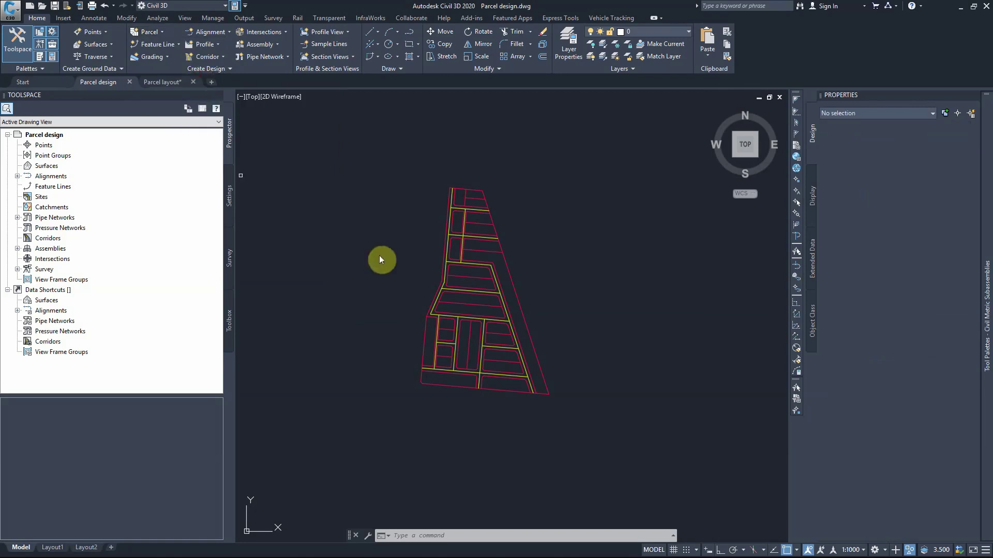
{"action": "left_click", "coordinate": [444, 237]}
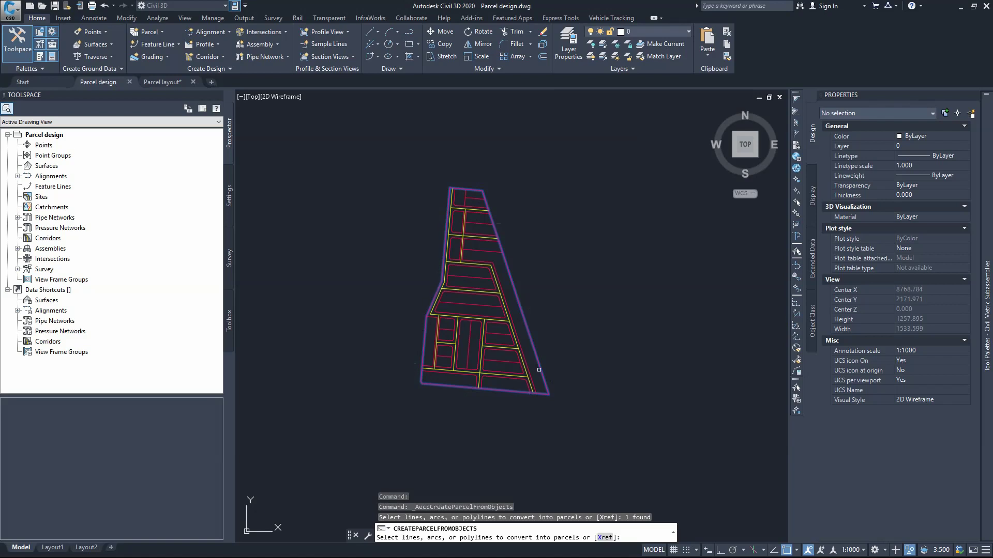
{"action": "right_click", "coordinate": [478, 277]}
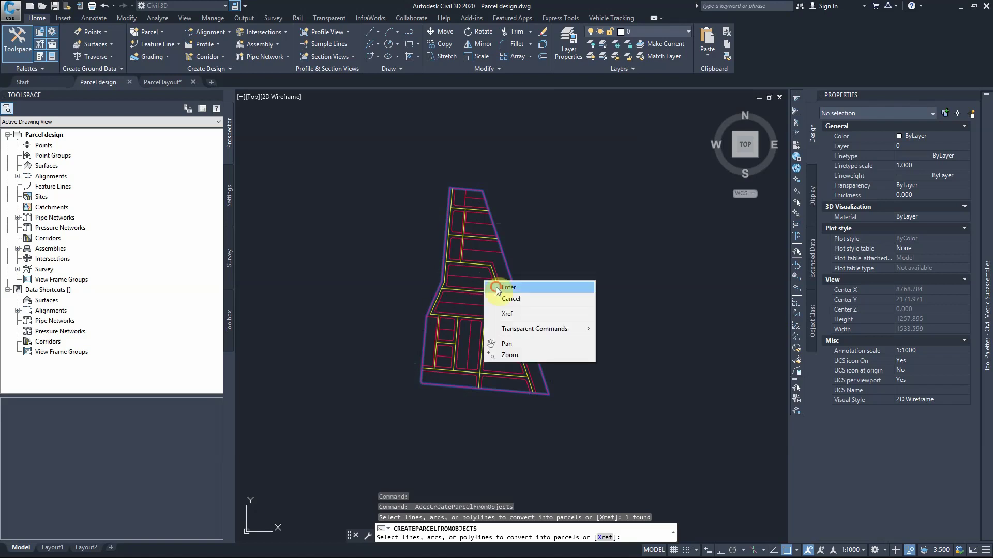
{"action": "left_click", "coordinate": [426, 257]}
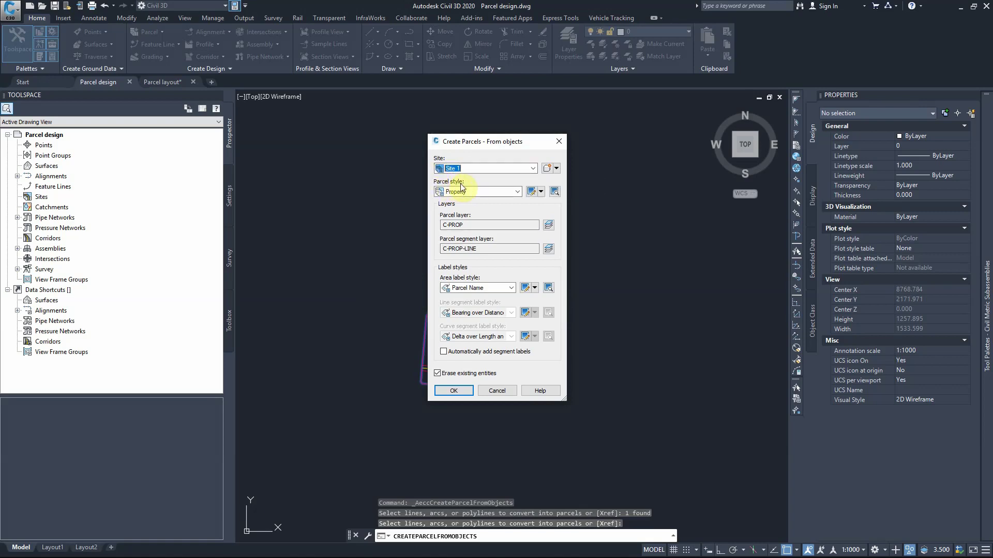
Try other parcel styles such as Single-Family and return the parcel style to Property.
{"action": "left_click", "coordinate": [463, 192]}
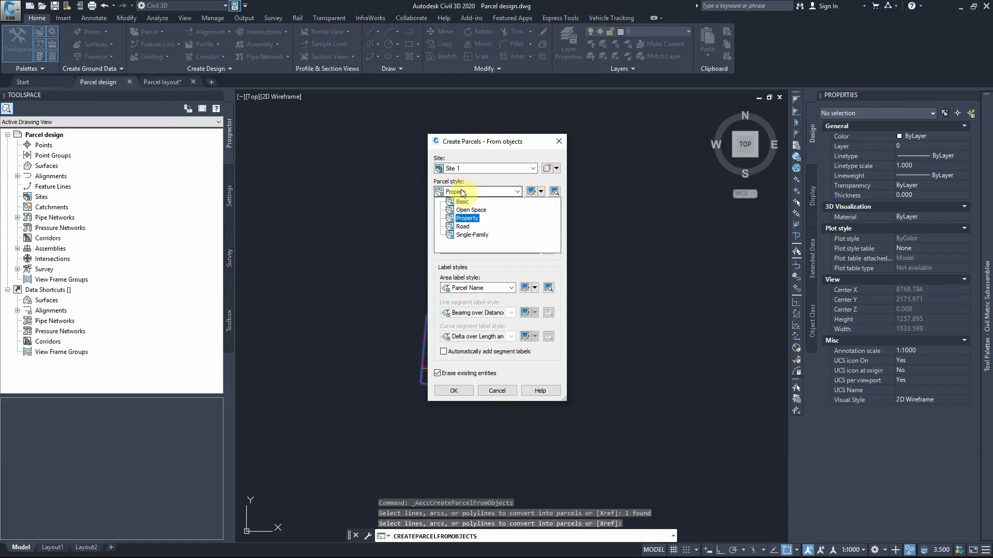
{"action": "left_click", "coordinate": [467, 235]}
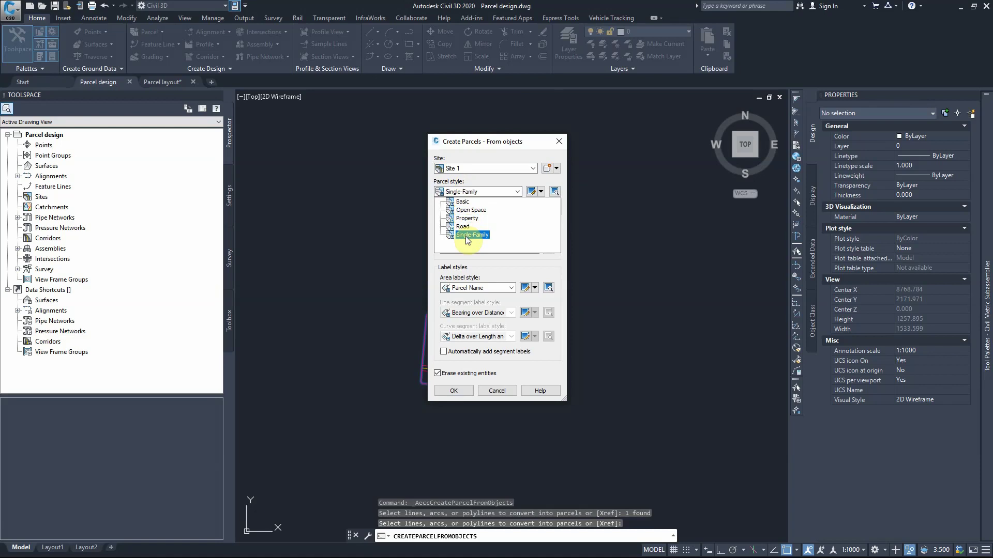
{"action": "left_click", "coordinate": [467, 219]}
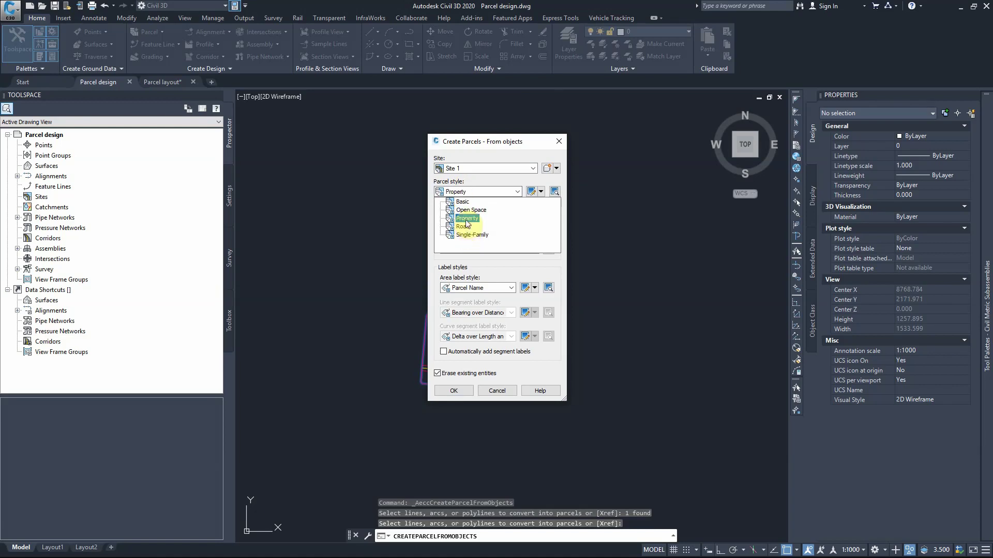
{"action": "left_click", "coordinate": [468, 235]}
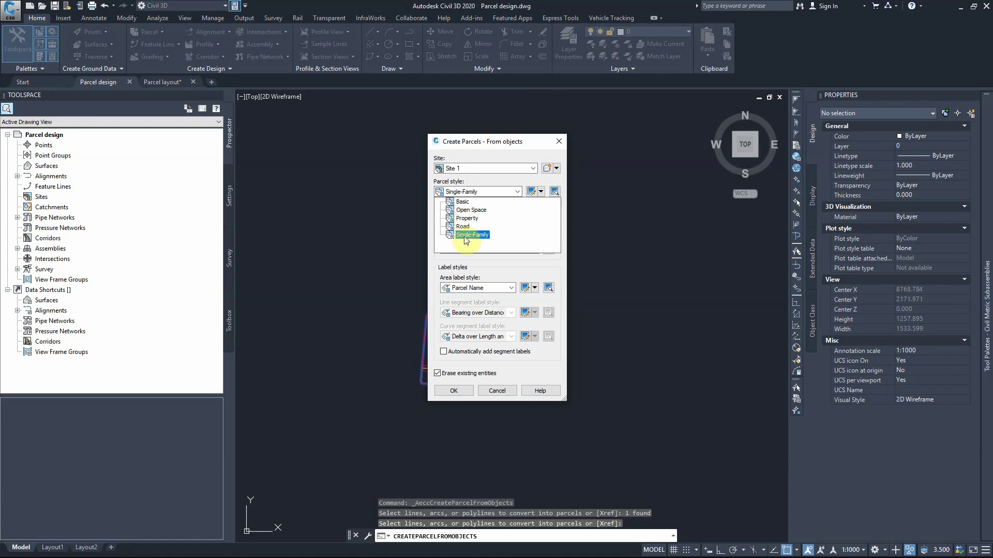
{"action": "left_click", "coordinate": [458, 227]}
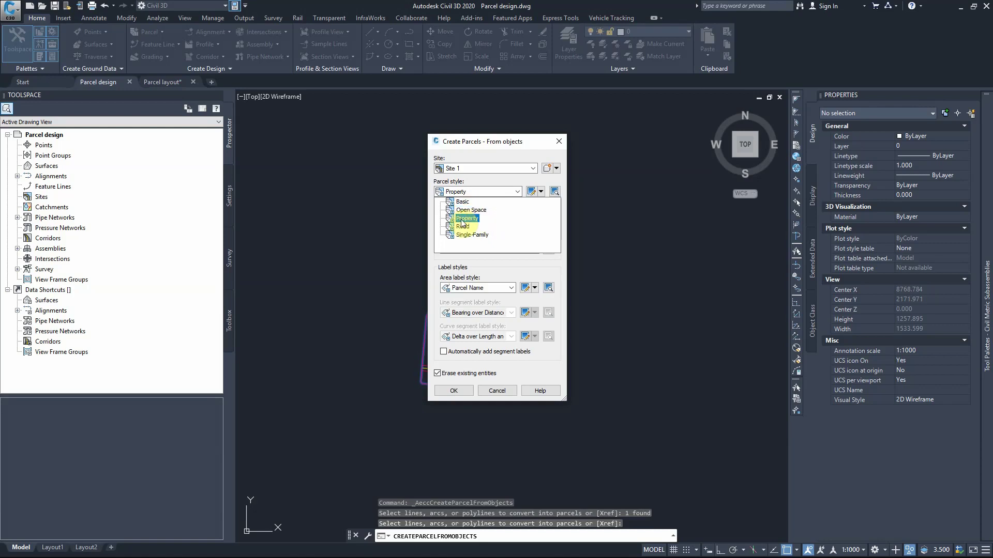
{"action": "left_click", "coordinate": [462, 219]}
{"action": "left_click_drag", "start_coordinate": [481, 140], "coordinate": [690, 162]}
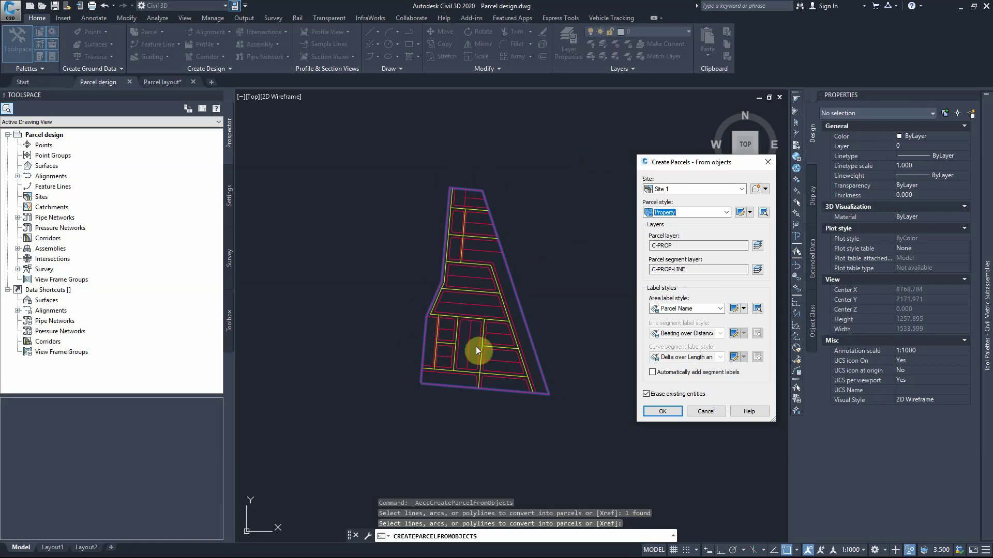
{"action": "left_click", "coordinate": [702, 213]}
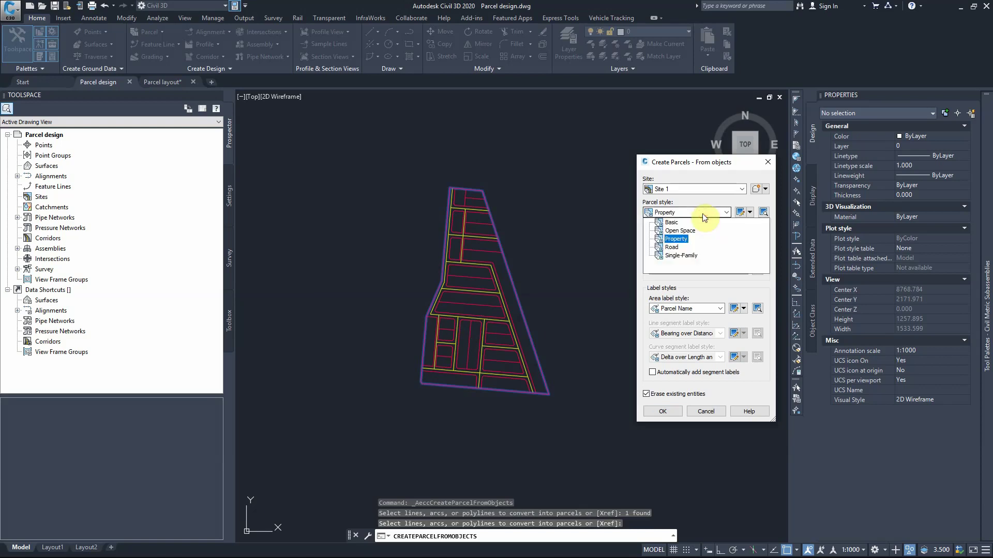
{"action": "left_click", "coordinate": [679, 244]}
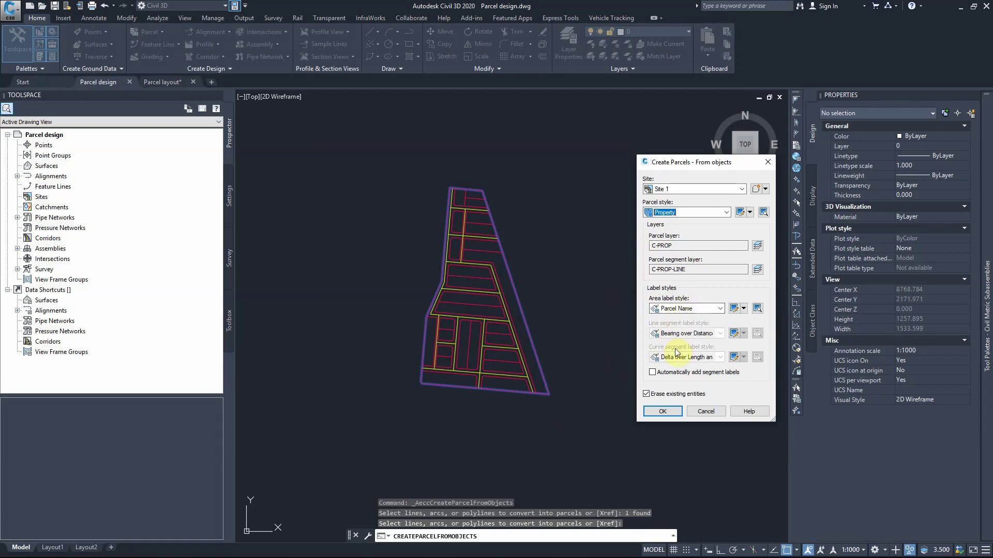
Set the area label style to Parcel Number and create the parcel from the outer boundary.
{"action": "left_click", "coordinate": [688, 309]}
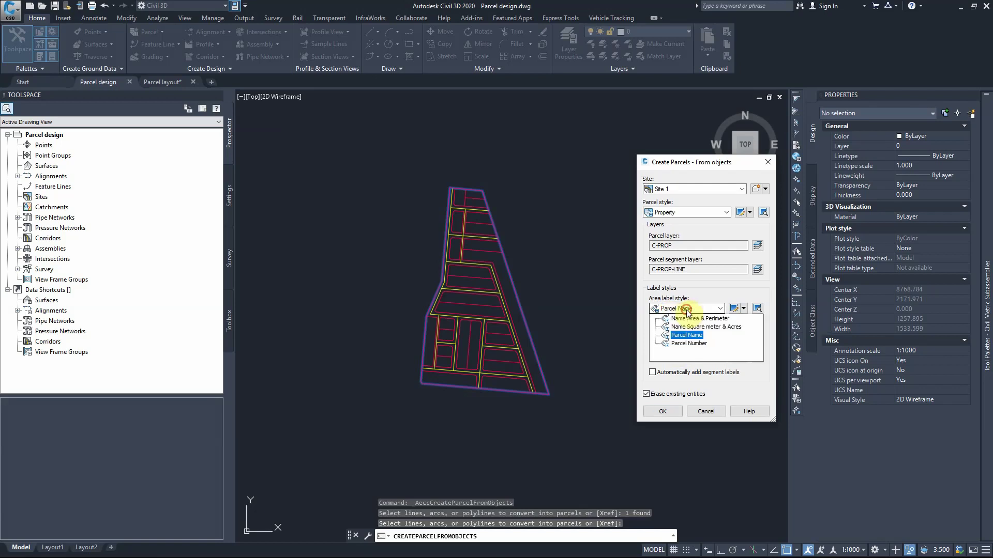
{"action": "left_click", "coordinate": [688, 343]}
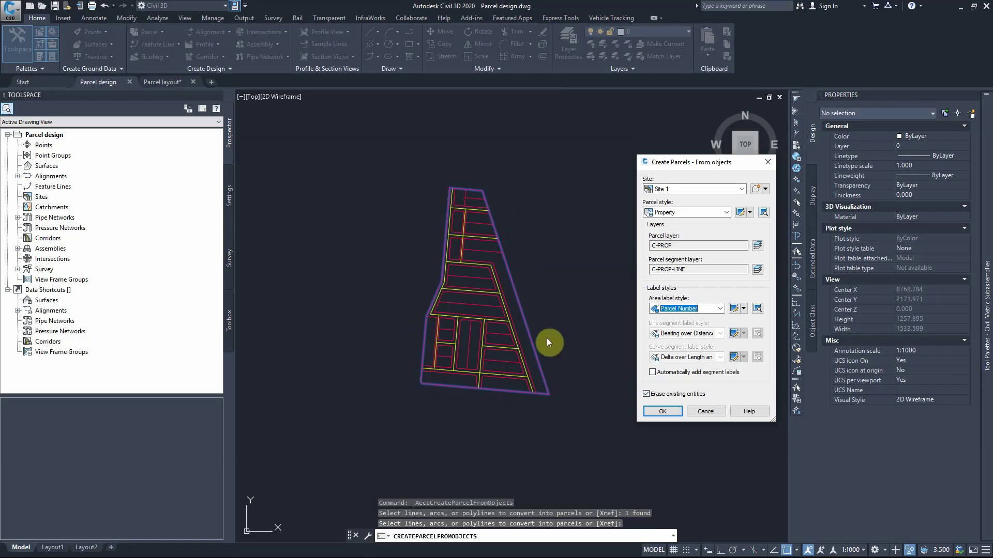
{"action": "left_click", "coordinate": [650, 412]}
Examine the new parcel by selecting its boundary segment and its area label, clearing the selection after each.
{"action": "mouse_move", "coordinate": [512, 284]}
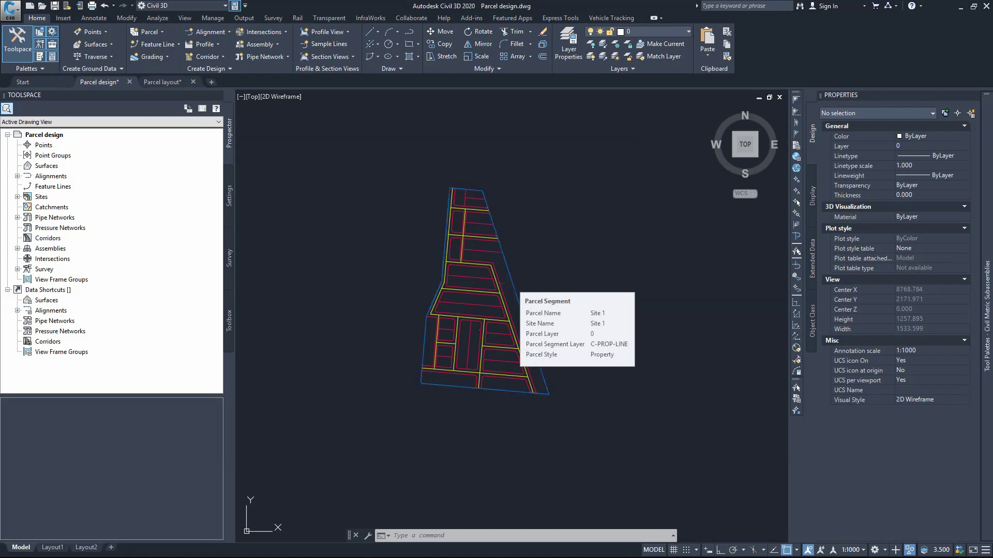
{"action": "left_click", "coordinate": [511, 284]}
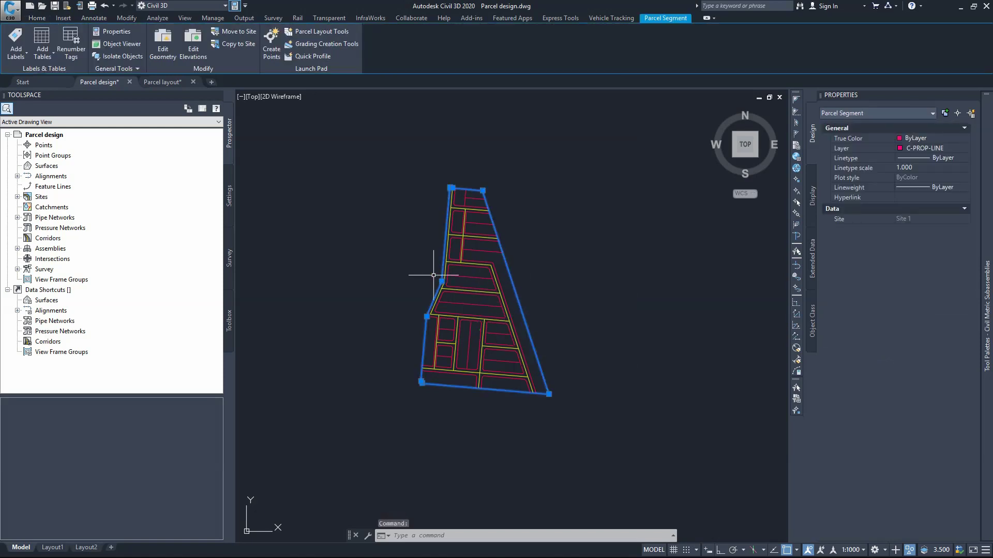
{"action": "scroll", "coordinate": [449, 187], "scroll_direction": "up", "scroll_amount": 4}
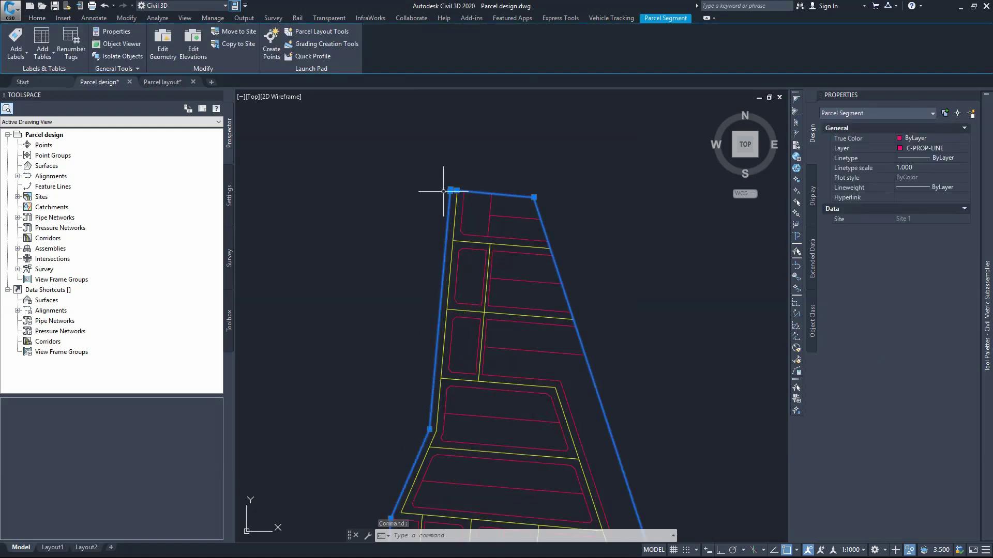
{"action": "scroll", "coordinate": [451, 192], "scroll_direction": "down", "scroll_amount": 2}
{"action": "key", "text": "Escape"}
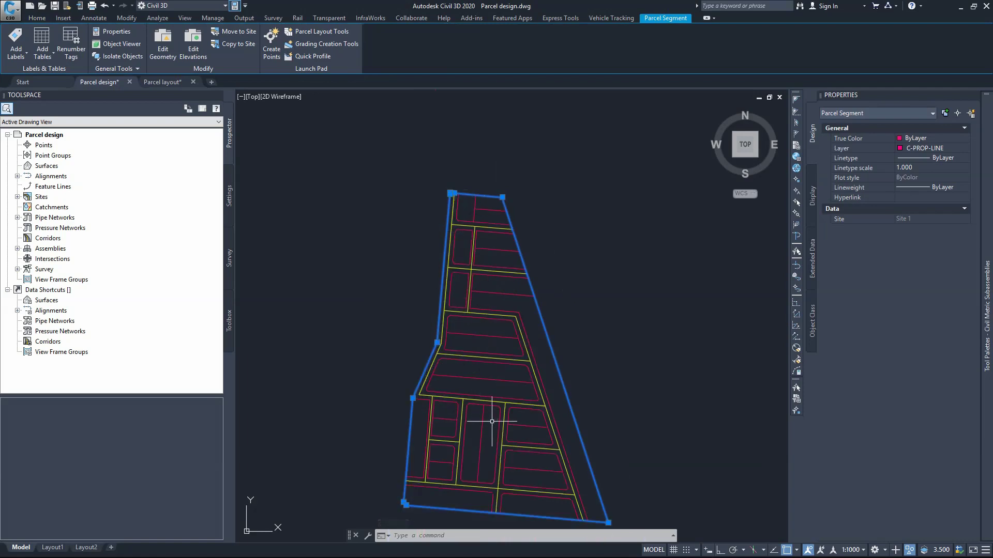
{"action": "left_click", "coordinate": [492, 420]}
{"action": "scroll", "coordinate": [492, 420], "scroll_direction": "up", "scroll_amount": 2}
{"action": "scroll", "coordinate": [491, 420], "scroll_direction": "down", "scroll_amount": 2}
{"action": "scroll", "coordinate": [487, 404], "scroll_direction": "down", "scroll_amount": 3}
{"action": "left_click", "coordinate": [489, 397]}
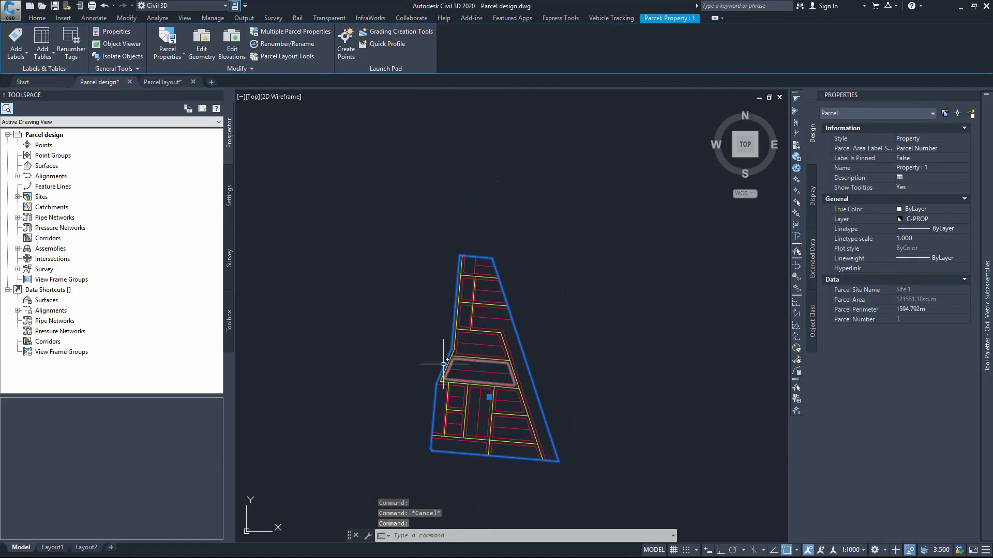
{"action": "key", "text": "Escape"}
{"action": "middle_click_drag", "start_coordinate": [550, 268], "coordinate": [543, 231]}
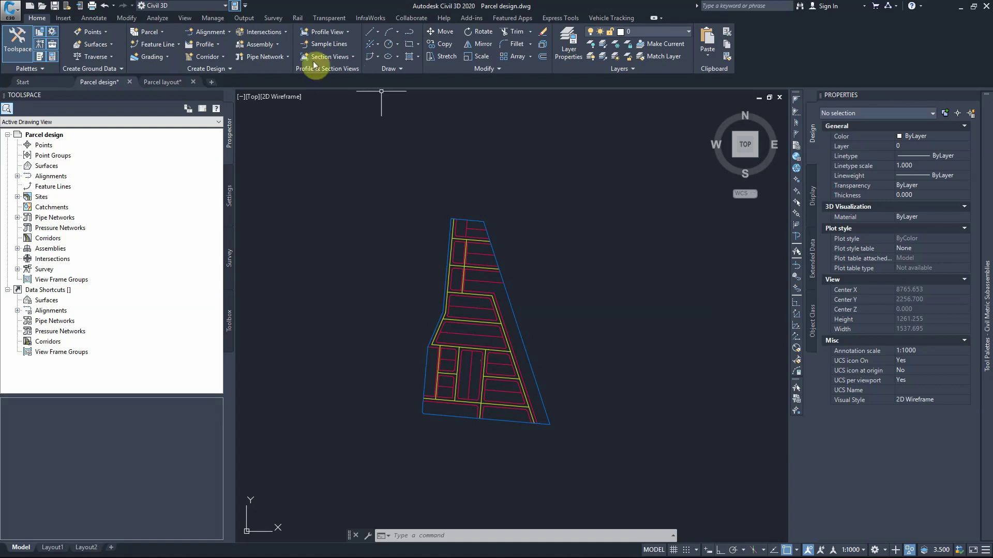
Open the parcel creation tools, accept the Property layout settings for Site 1, and draw a short two-point parcel line north of the site.
{"action": "left_click", "coordinate": [146, 32]}
{"action": "left_click", "coordinate": [164, 48]}
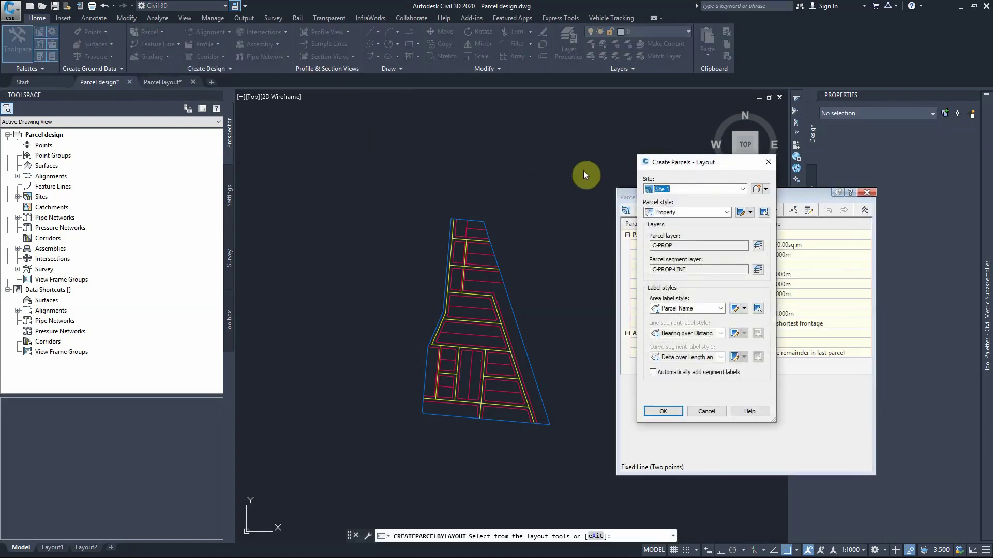
{"action": "left_click", "coordinate": [650, 411]}
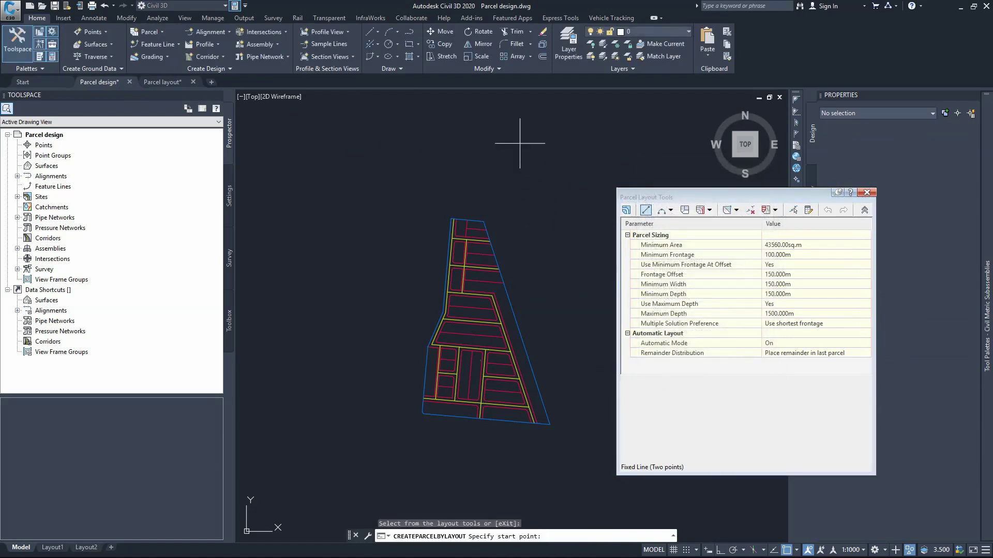
{"action": "left_click", "coordinate": [487, 122]}
{"action": "left_click", "coordinate": [482, 172]}
{"action": "left_click", "coordinate": [150, 32]}
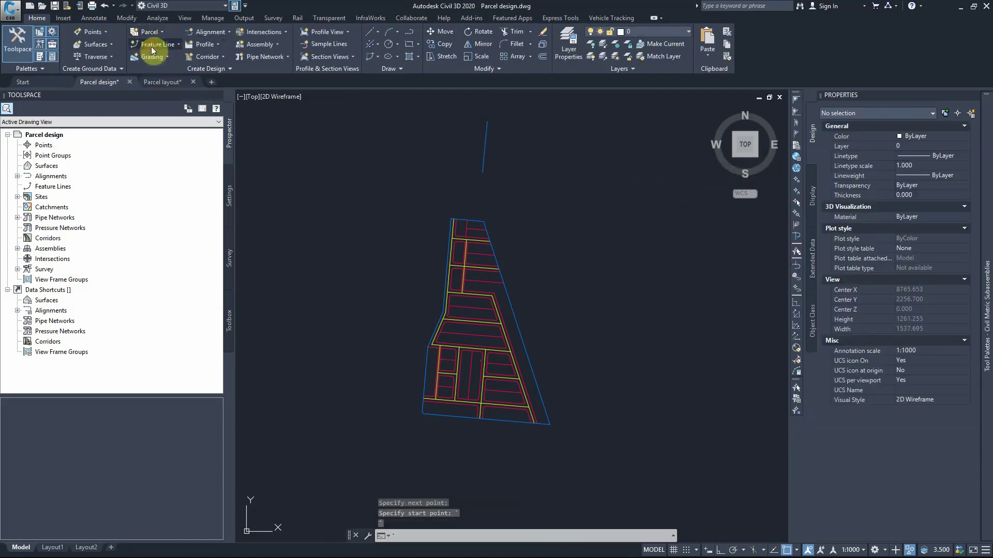
Draw a second two-point parcel line in Site 1, crossing the existing short line near its northern end.
{"action": "left_click", "coordinate": [164, 48]}
{"action": "left_click", "coordinate": [645, 210]}
{"action": "left_click", "coordinate": [650, 411]}
{"action": "left_click", "coordinate": [486, 126]}
{"action": "left_click", "coordinate": [530, 146]}
{"action": "key", "text": "Escape"}
Draw a third two-point parcel line with the same Property settings, crossing the first line near its southern end.
{"action": "left_click", "coordinate": [149, 31]}
{"action": "left_click", "coordinate": [164, 48]}
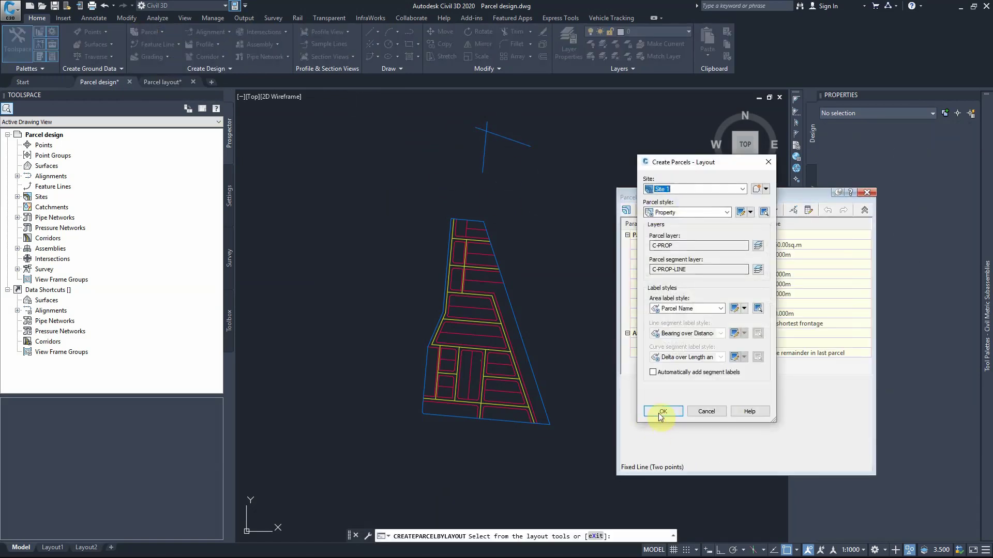
{"action": "left_click", "coordinate": [650, 411]}
{"action": "left_click", "coordinate": [470, 157]}
{"action": "left_click", "coordinate": [516, 179]}
{"action": "key", "text": "Escape"}
{"action": "key", "text": "Escape"}
Draw a fourth parcel line on the east side, crossing only the northern line, and close the parcel layout tools.
{"action": "left_click", "coordinate": [149, 31]}
{"action": "left_click", "coordinate": [163, 48]}
{"action": "left_click", "coordinate": [645, 209]}
{"action": "left_click", "coordinate": [650, 412]}
{"action": "left_click", "coordinate": [518, 126]}
{"action": "key", "text": "Escape"}
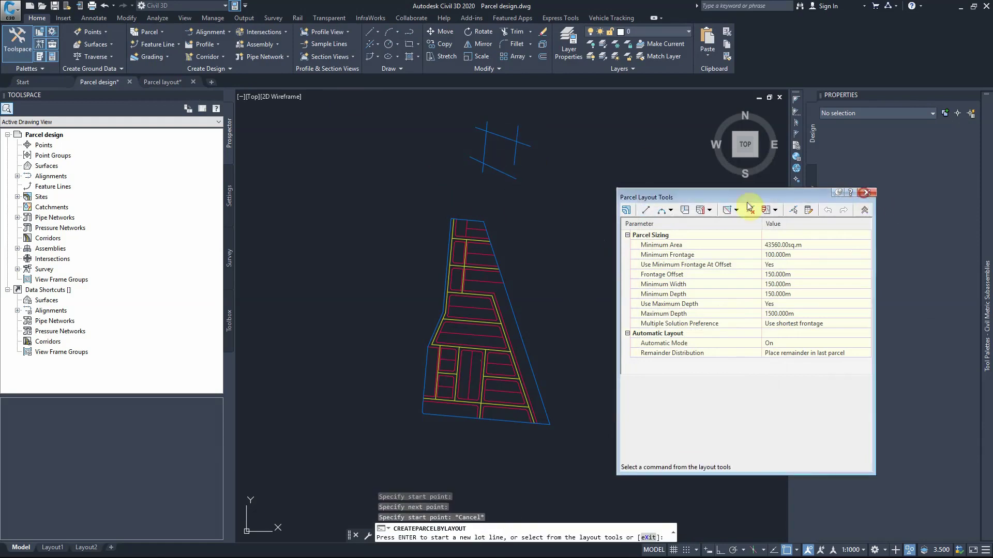
{"action": "left_click", "coordinate": [867, 192]}
Draw four plain lines in a similar crossing arrangement east of the parcel lines.
{"action": "left_click", "coordinate": [377, 31]}
{"action": "left_click", "coordinate": [388, 48]}
{"action": "left_click", "coordinate": [579, 151]}
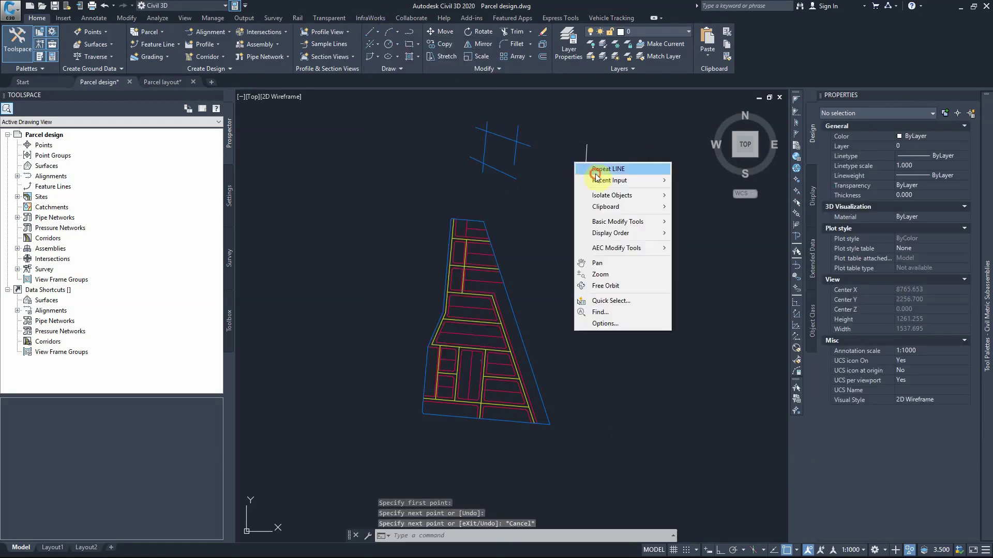
{"action": "left_click", "coordinate": [635, 174]}
{"action": "key", "text": "Escape"}
{"action": "right_click", "coordinate": [577, 181]}
{"action": "left_click", "coordinate": [594, 187]}
{"action": "left_click", "coordinate": [568, 176]}
{"action": "left_click", "coordinate": [606, 207]}
{"action": "key", "text": "Escape"}
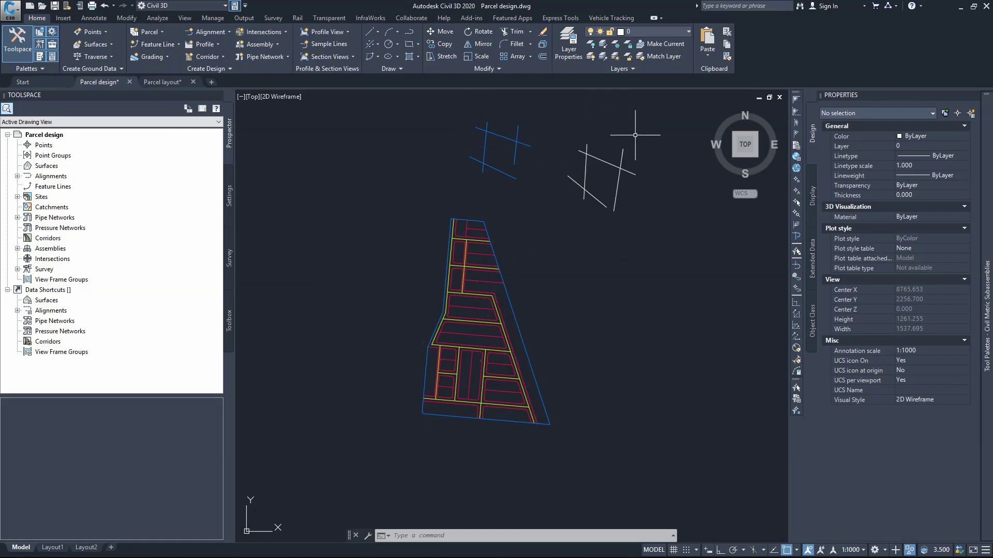
Stretch the lower end of the eastern plain line so that it crosses the southern plain line.
{"action": "left_click", "coordinate": [621, 187]}
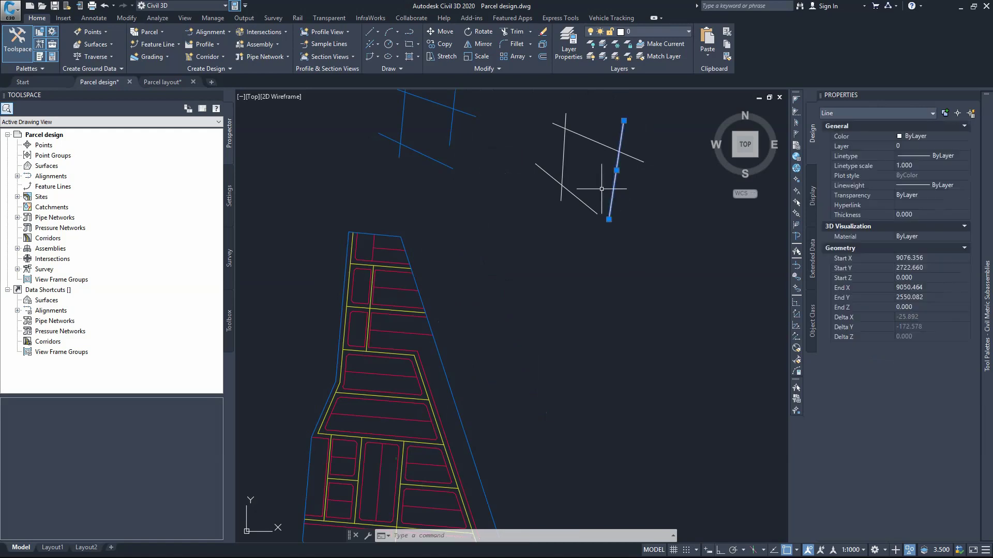
{"action": "left_click", "coordinate": [609, 219]}
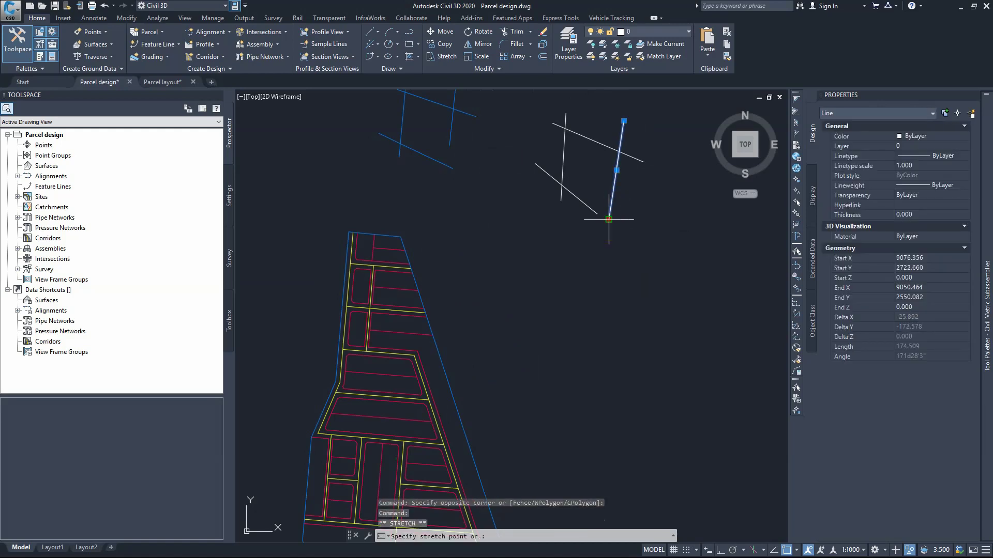
{"action": "left_click", "coordinate": [603, 191]}
{"action": "left_click", "coordinate": [603, 190]}
{"action": "left_click", "coordinate": [581, 228]}
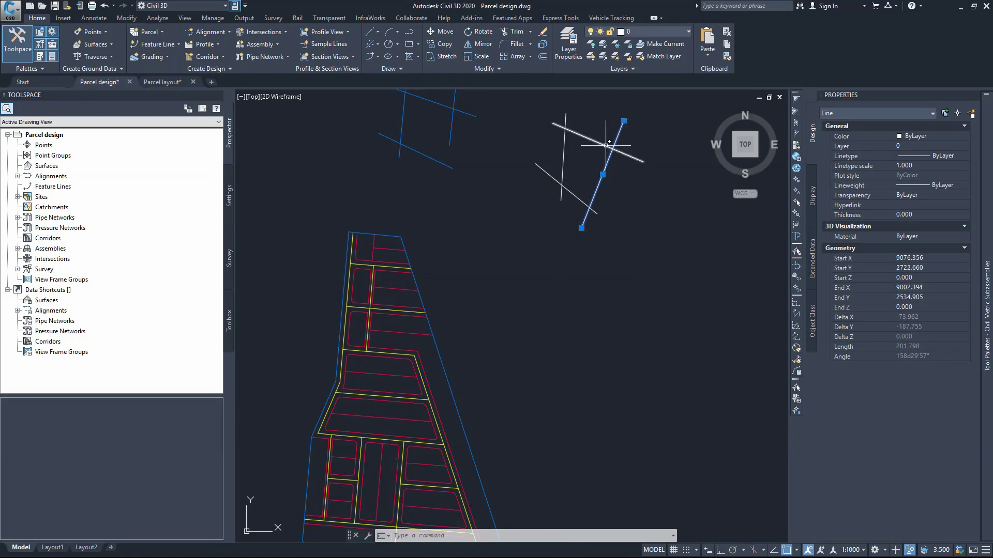
{"action": "key", "text": "Escape"}
{"action": "scroll", "coordinate": [528, 284], "scroll_direction": "down", "scroll_amount": 2}
{"action": "scroll", "coordinate": [453, 184], "scroll_direction": "up", "scroll_amount": 2}
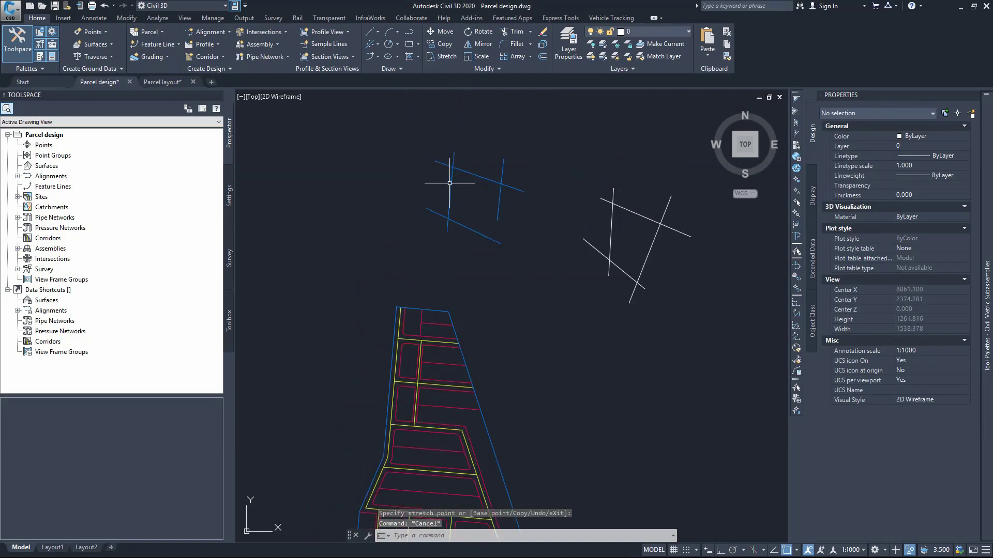
Stretch the lower end of the eastern parcel segment past the southern segment to close the four-sided parcel.
{"action": "left_click", "coordinate": [505, 198]}
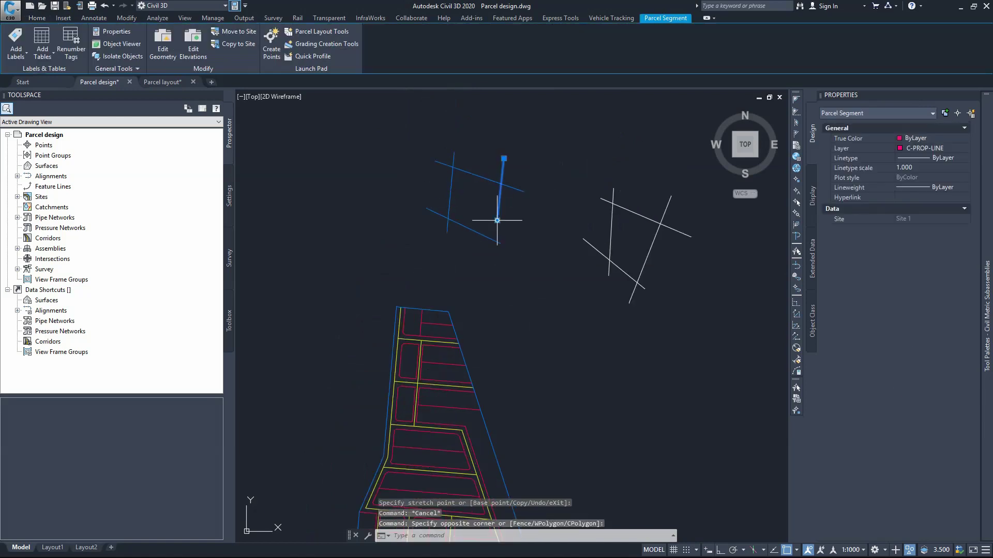
{"action": "left_click", "coordinate": [498, 222]}
{"action": "left_click", "coordinate": [482, 264]}
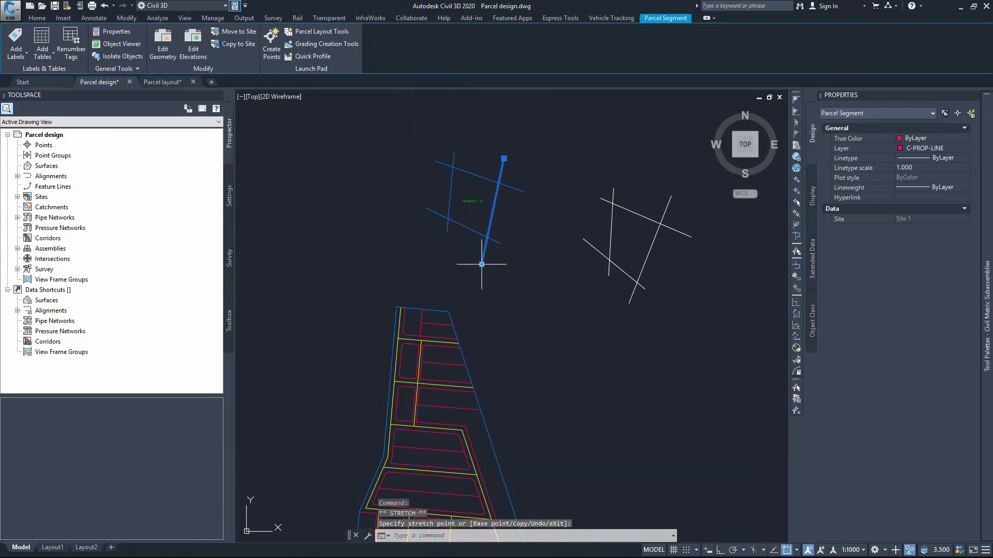
{"action": "key", "text": "Escape"}
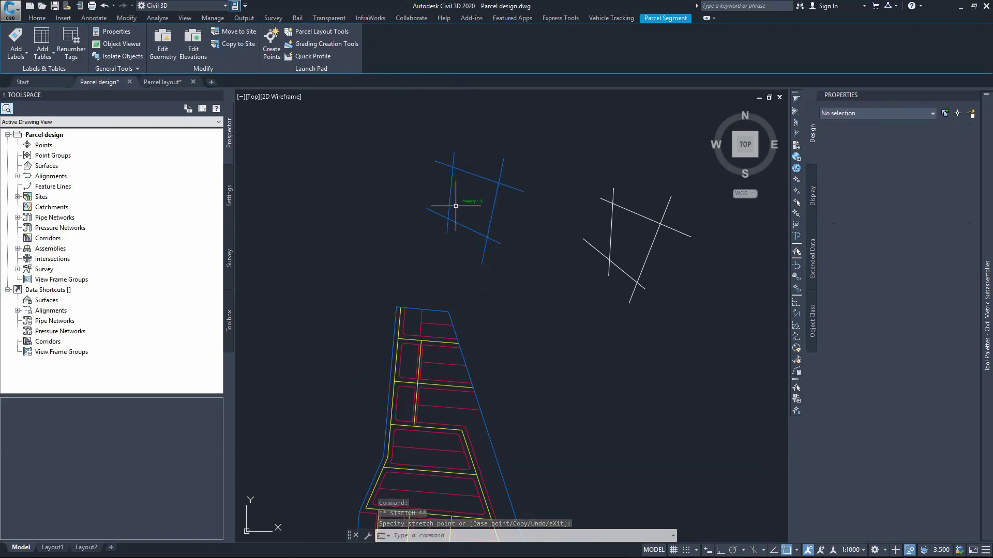
{"action": "scroll", "coordinate": [455, 181], "scroll_direction": "up", "scroll_amount": 2}
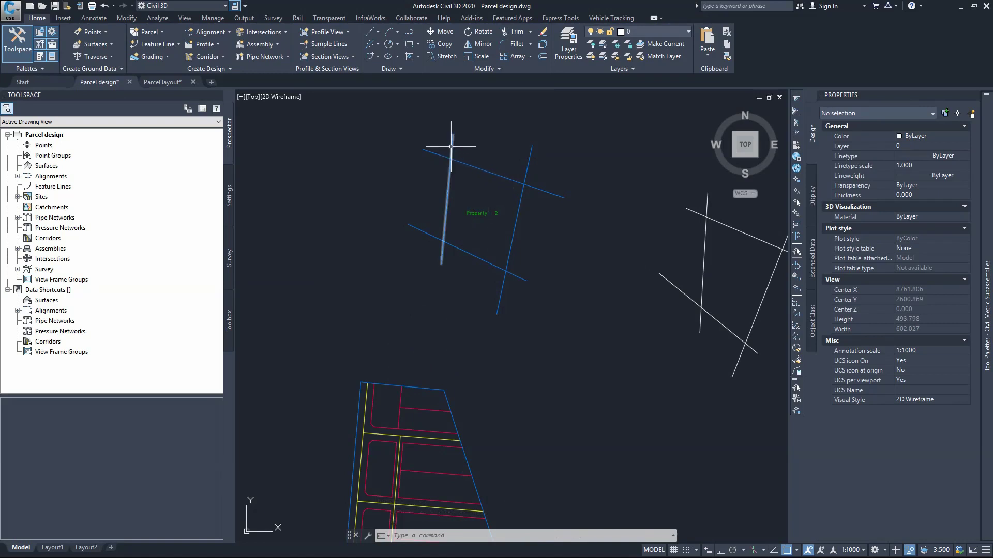
Set the small parcel's area label style to Name Area & Perimeter and inspect the label up close.
{"action": "left_click", "coordinate": [476, 213]}
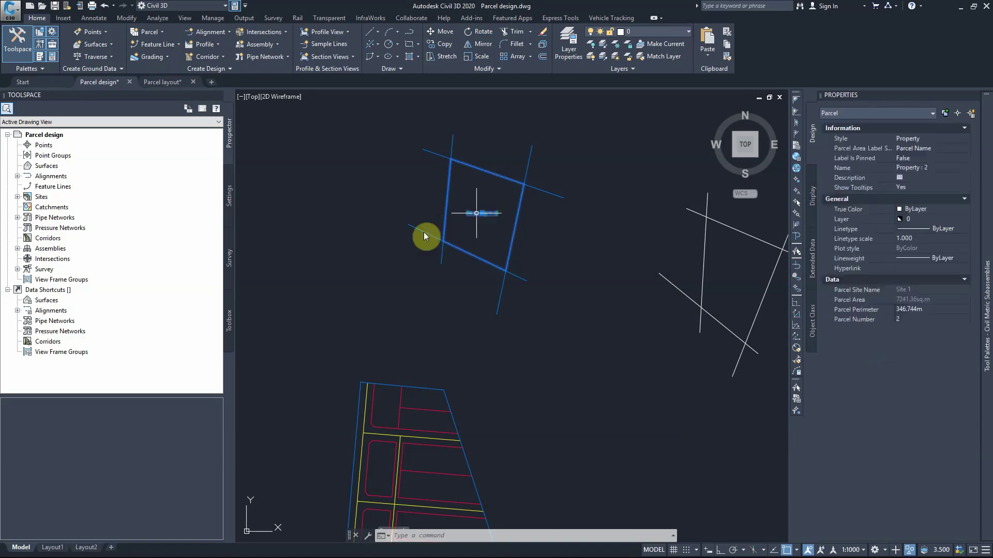
{"action": "left_click", "coordinate": [923, 151]}
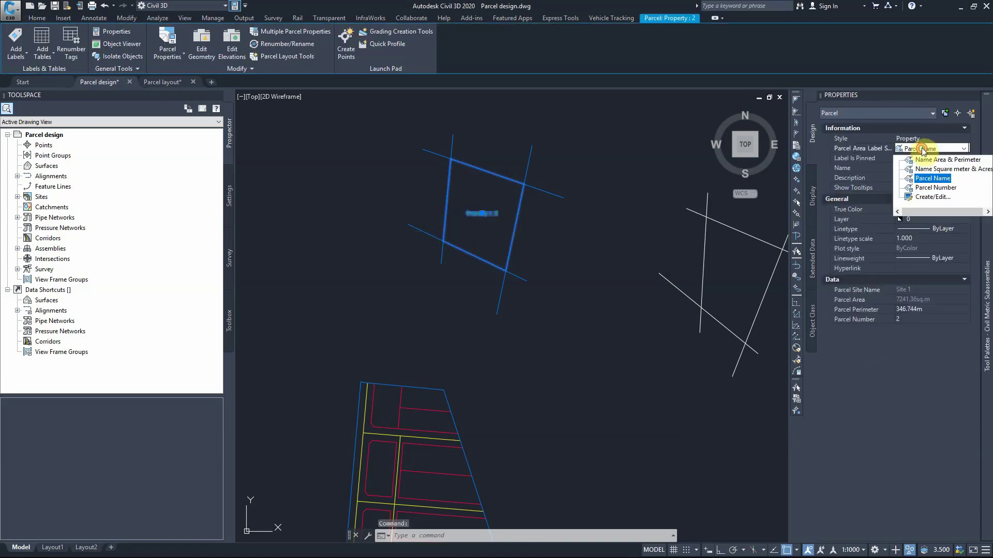
{"action": "left_click", "coordinate": [879, 157]}
{"action": "left_click", "coordinate": [486, 209]}
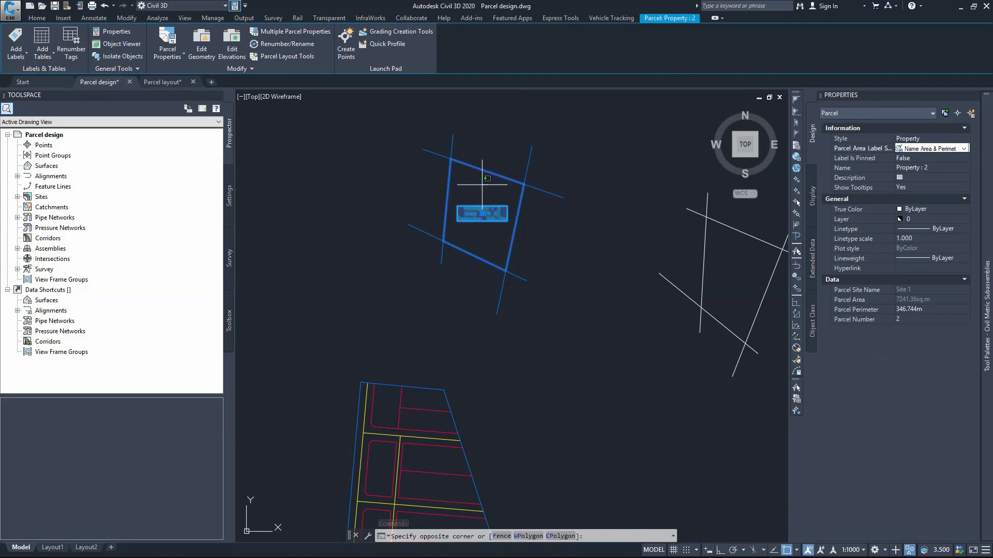
{"action": "key", "text": "Escape"}
{"action": "left_click", "coordinate": [470, 189]}
{"action": "scroll", "coordinate": [470, 188], "scroll_direction": "up", "scroll_amount": 1}
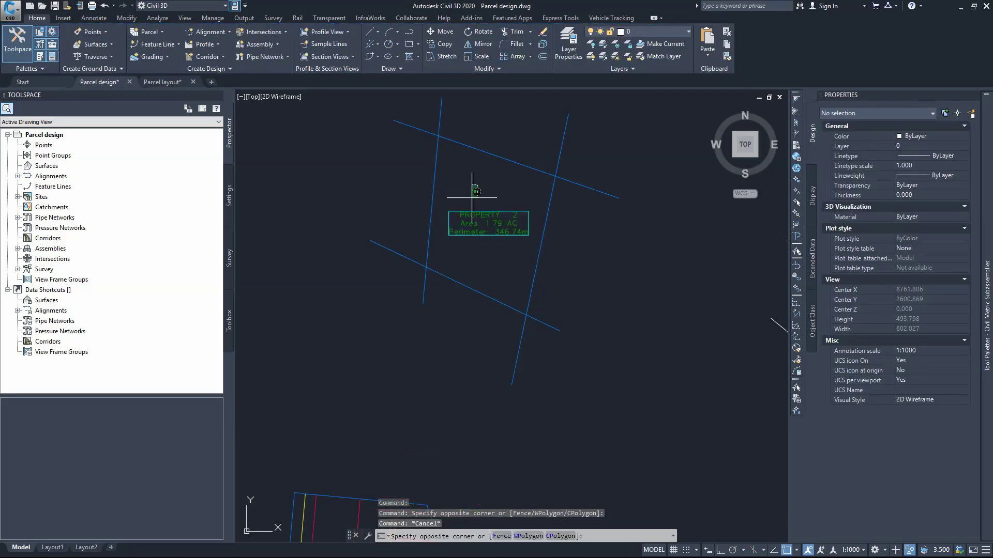
{"action": "left_click", "coordinate": [461, 221]}
{"action": "scroll", "coordinate": [491, 232], "scroll_direction": "up", "scroll_amount": 3}
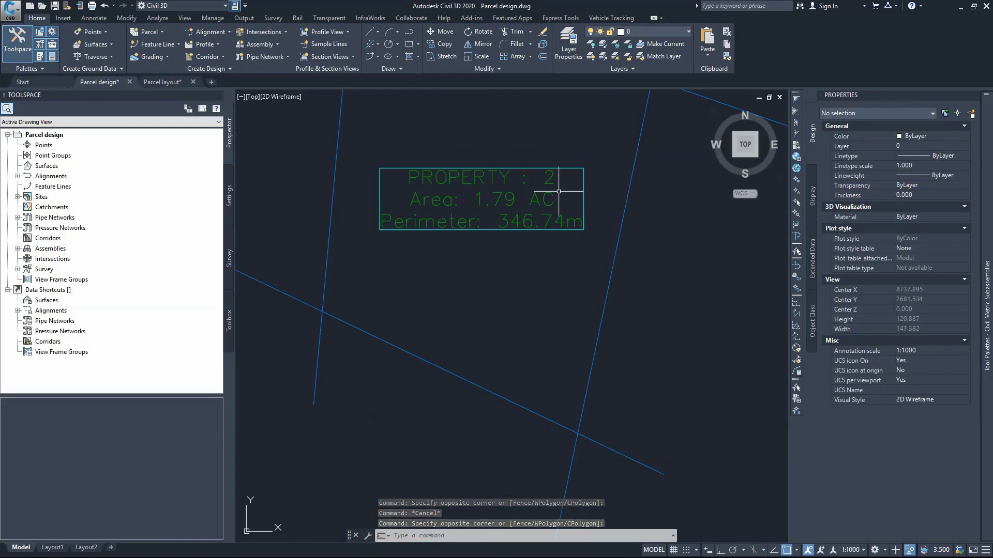
Set the small parcel's area label style to Name Square meter & Acres and clear the selection.
{"action": "left_click", "coordinate": [579, 178]}
{"action": "left_click", "coordinate": [939, 150]}
{"action": "left_click", "coordinate": [965, 149]}
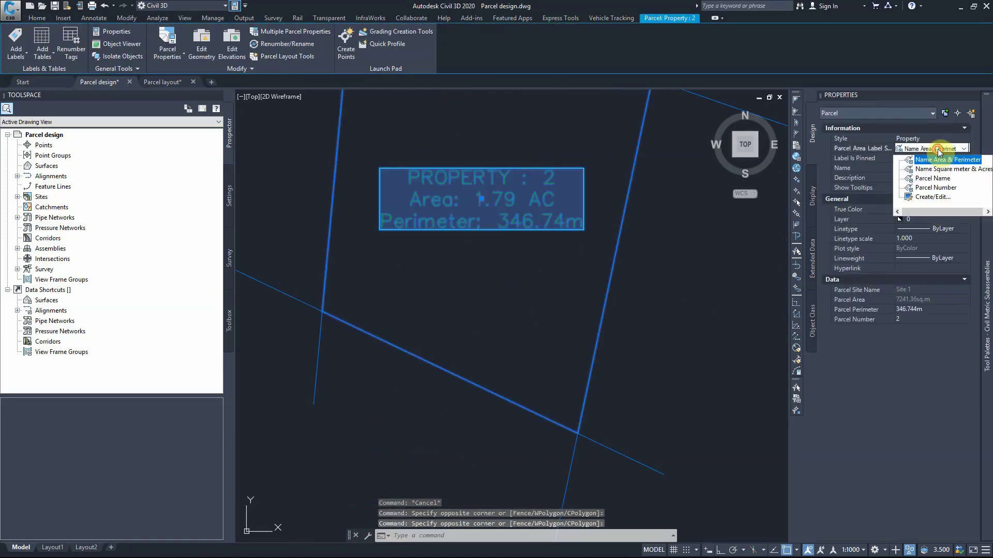
{"action": "left_click", "coordinate": [937, 167]}
{"action": "key", "text": "Escape"}
{"action": "scroll", "coordinate": [474, 269], "scroll_direction": "down", "scroll_amount": 3}
{"action": "left_click", "coordinate": [455, 207]}
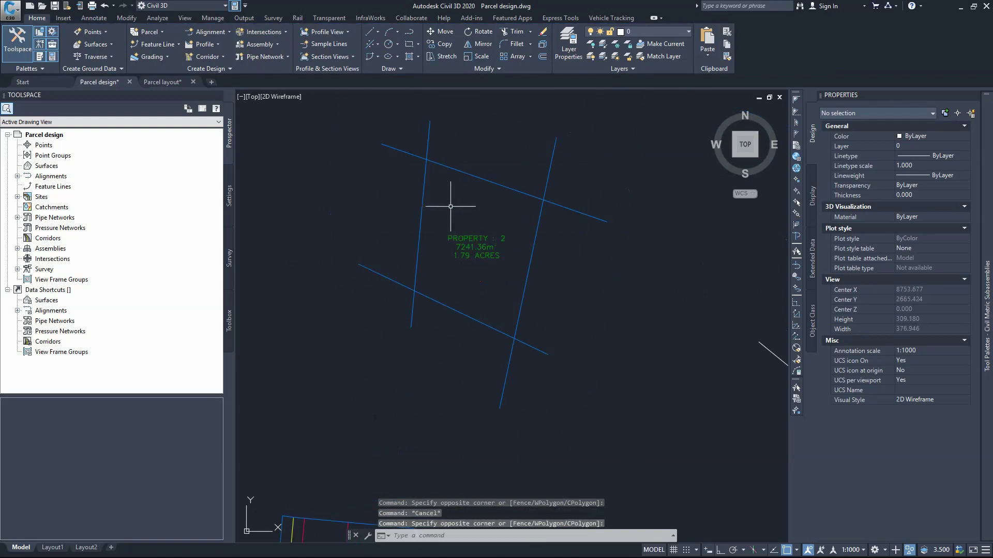
{"action": "scroll", "coordinate": [414, 220], "scroll_direction": "down", "scroll_amount": 4}
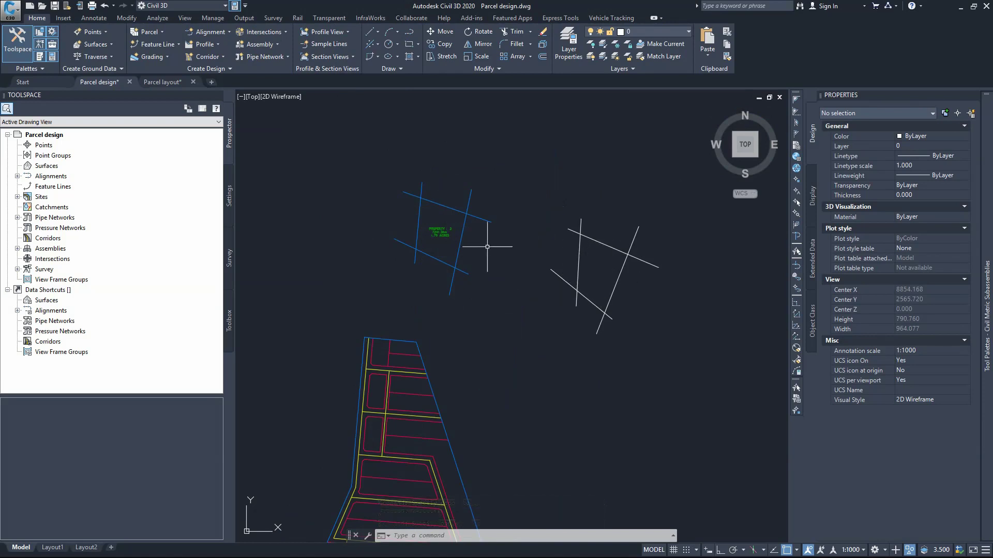
{"action": "scroll", "coordinate": [412, 219], "scroll_direction": "up", "scroll_amount": 2}
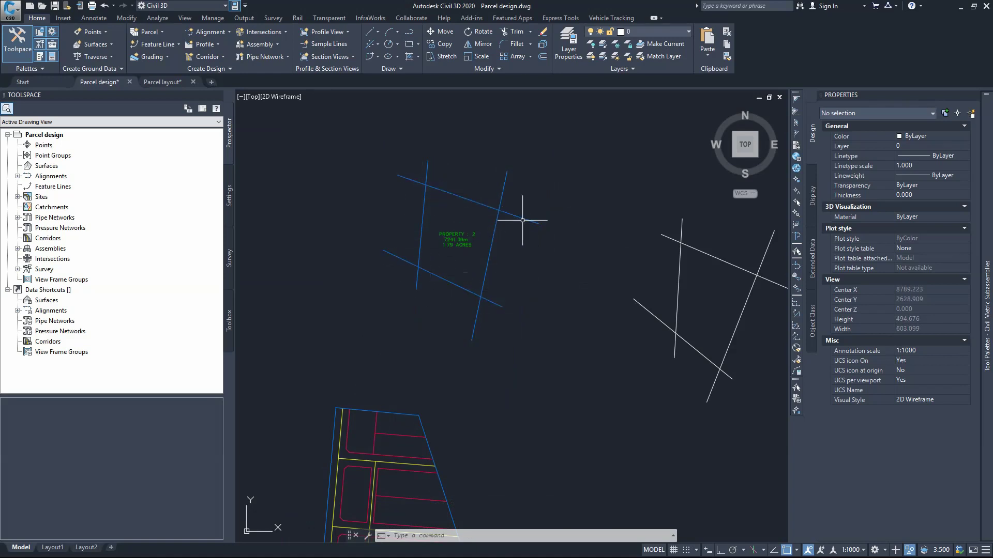
{"action": "scroll", "coordinate": [536, 182], "scroll_direction": "down", "scroll_amount": 2}
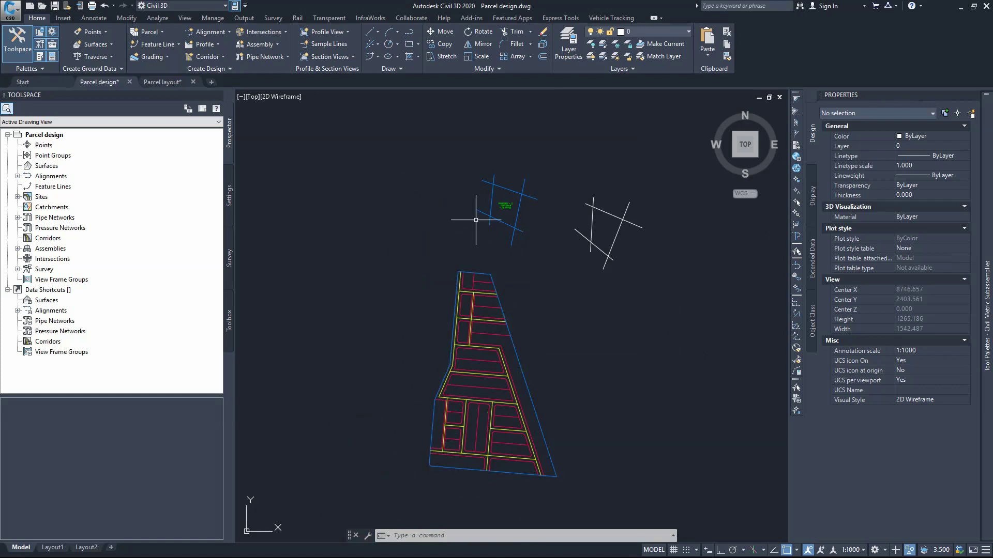
{"action": "scroll", "coordinate": [507, 198], "scroll_direction": "up", "scroll_amount": 4}
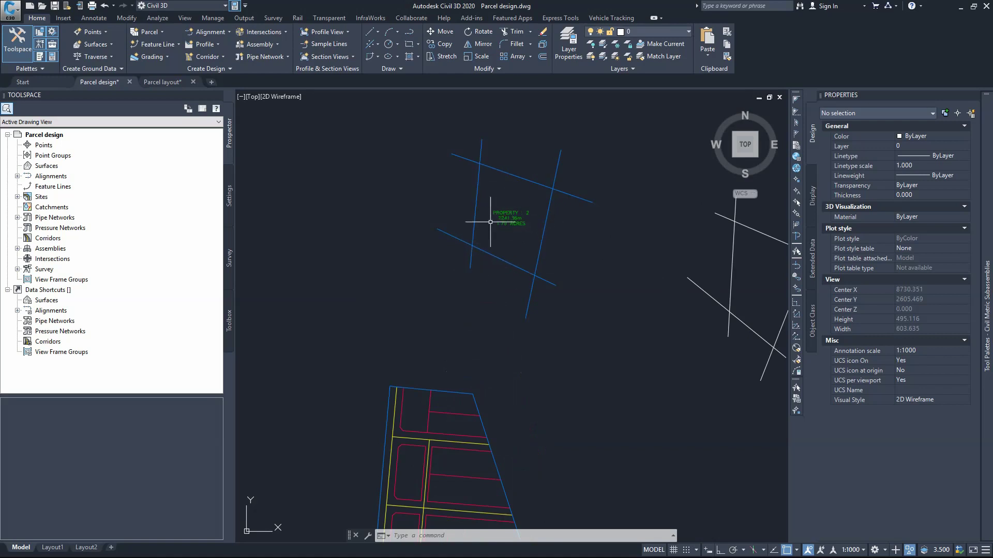
Delete the practice parcel and all the plain lines north of the site.
{"action": "scroll", "coordinate": [486, 220], "scroll_direction": "down", "scroll_amount": 4}
{"action": "left_click", "coordinate": [633, 160]}
{"action": "left_click", "coordinate": [384, 245]}
{"action": "key", "text": "Delete"}
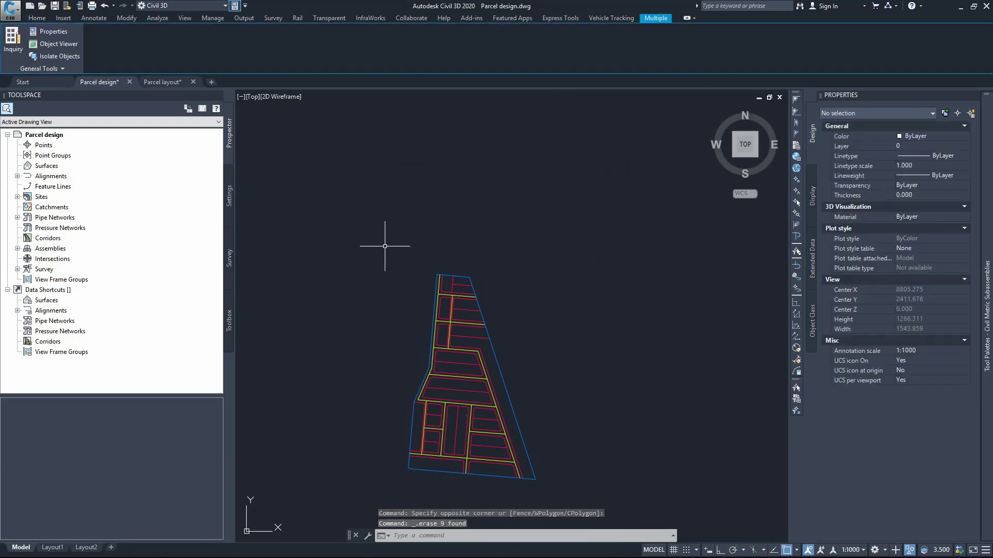
Examine the outer boundary parcel by selecting its area label, clearing the selection after each look.
{"action": "scroll", "coordinate": [459, 248], "scroll_direction": "down", "scroll_amount": 2}
{"action": "scroll", "coordinate": [450, 314], "scroll_direction": "up", "scroll_amount": 4}
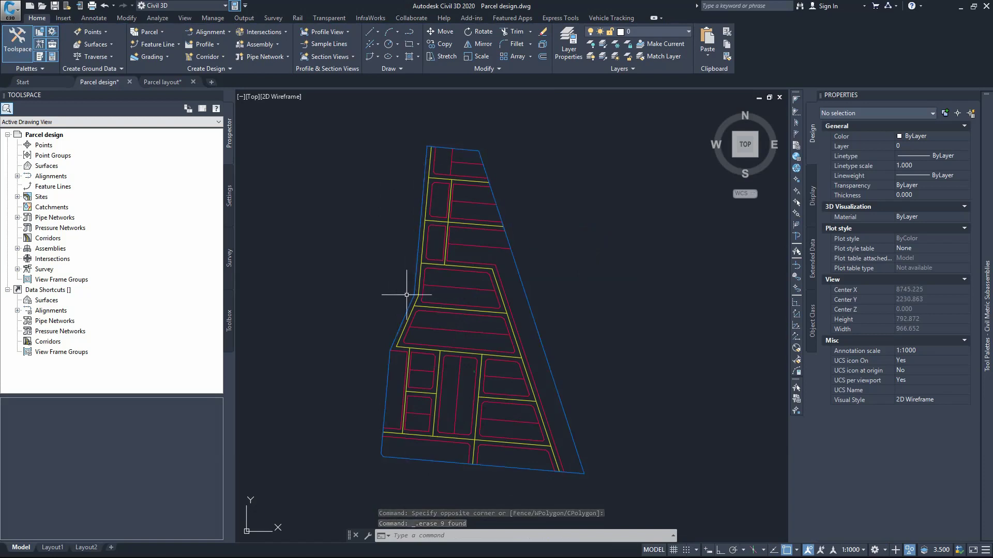
{"action": "left_click", "coordinate": [472, 373]}
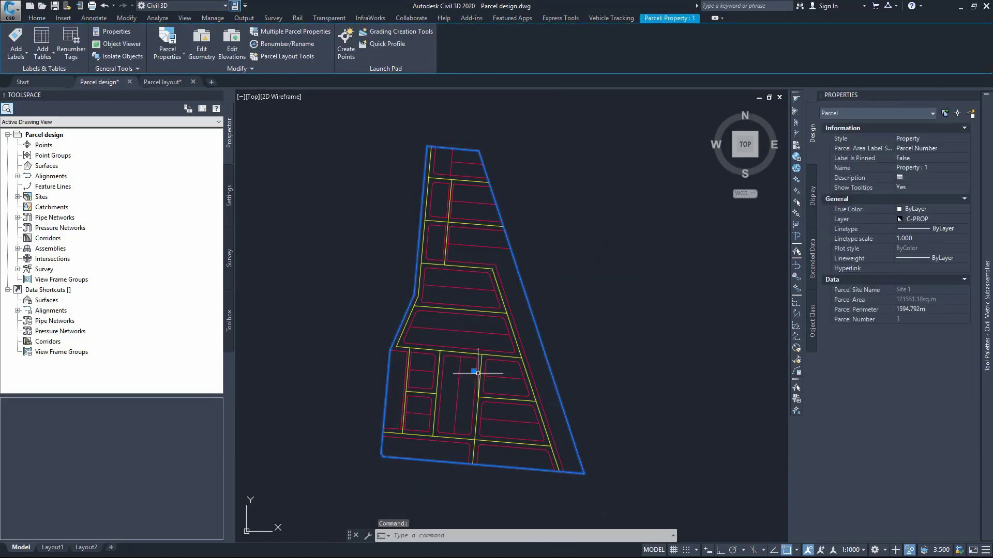
{"action": "scroll", "coordinate": [473, 374], "scroll_direction": "up", "scroll_amount": 3}
{"action": "key", "text": "Escape"}
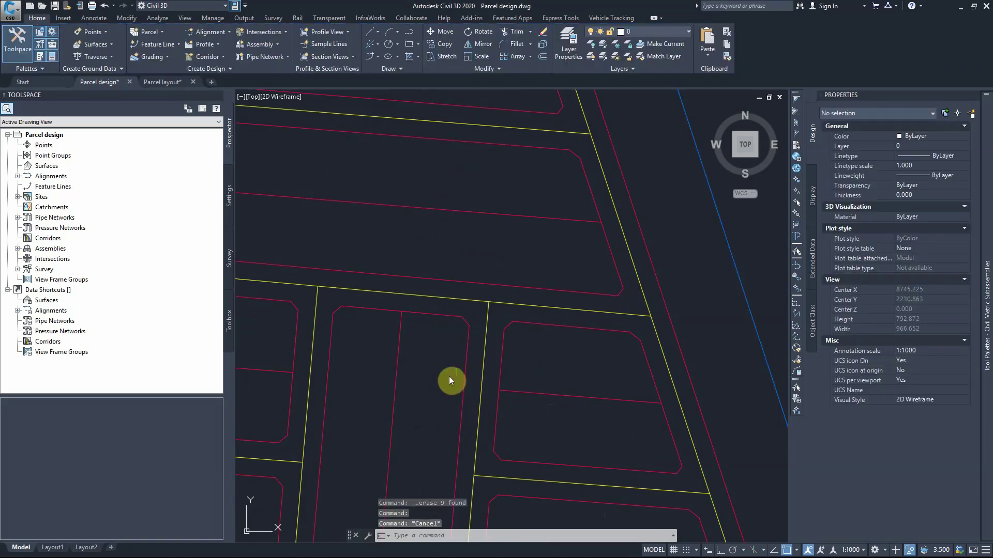
{"action": "left_click", "coordinate": [455, 371]}
{"action": "scroll", "coordinate": [453, 368], "scroll_direction": "down", "scroll_amount": 6}
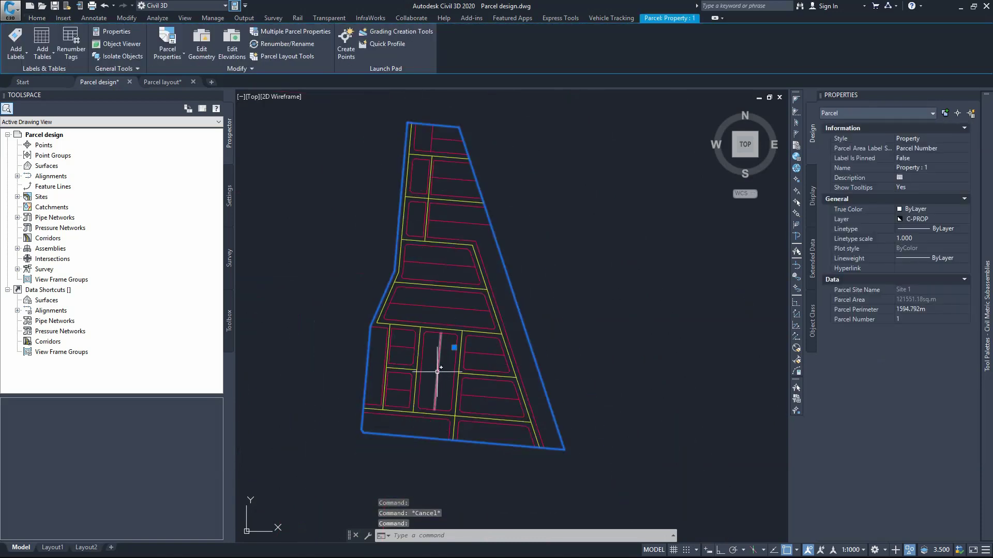
{"action": "key", "text": "Escape"}
Move the outer parcel's area label north into the middle of the lot block above and clear the selection.
{"action": "left_click", "coordinate": [448, 353]}
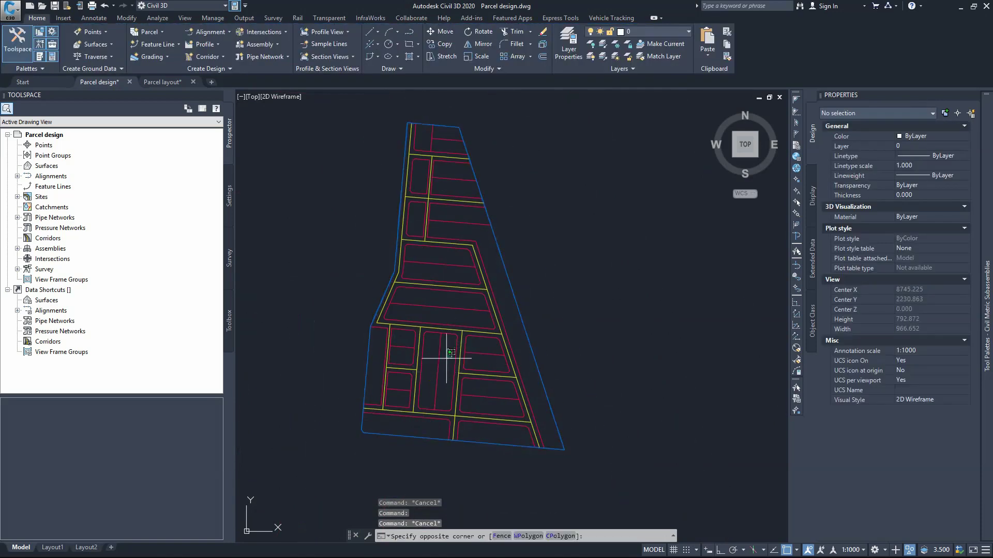
{"action": "left_click", "coordinate": [454, 347]}
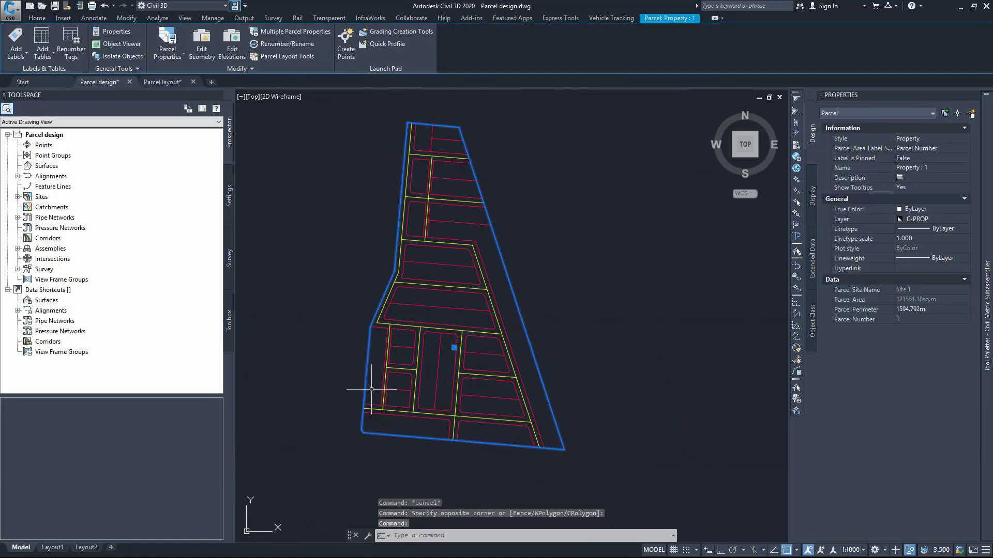
{"action": "left_click", "coordinate": [455, 347]}
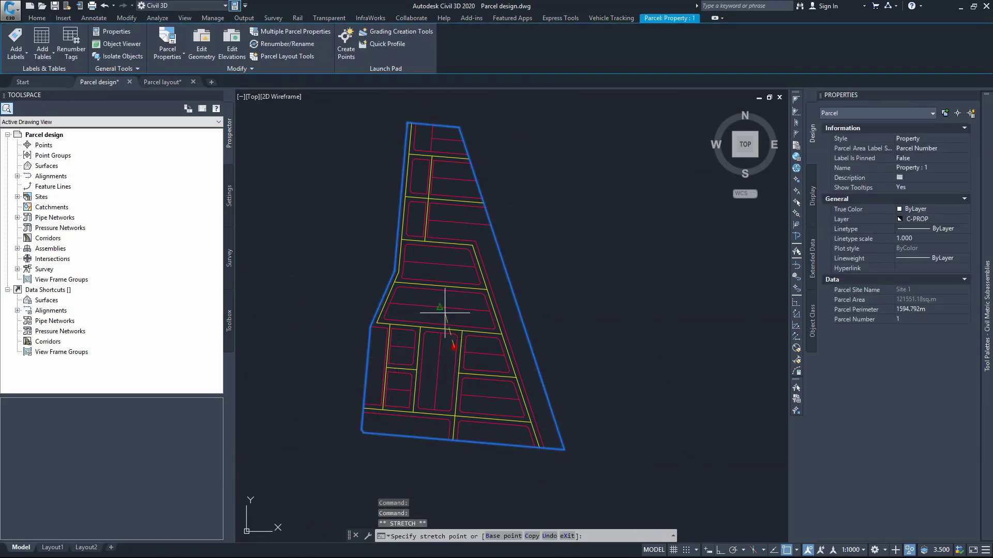
{"action": "key", "text": "Escape"}
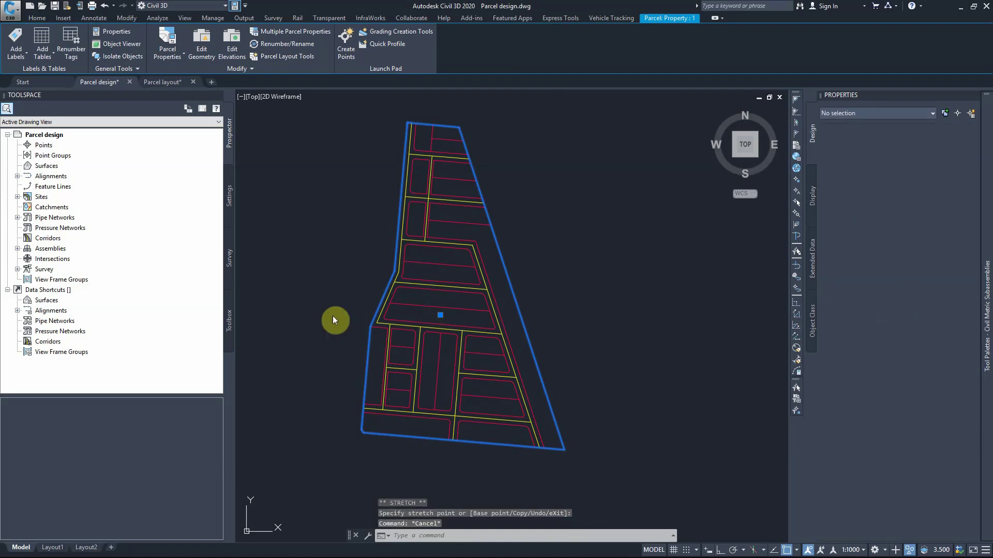
{"action": "left_click", "coordinate": [542, 255]}
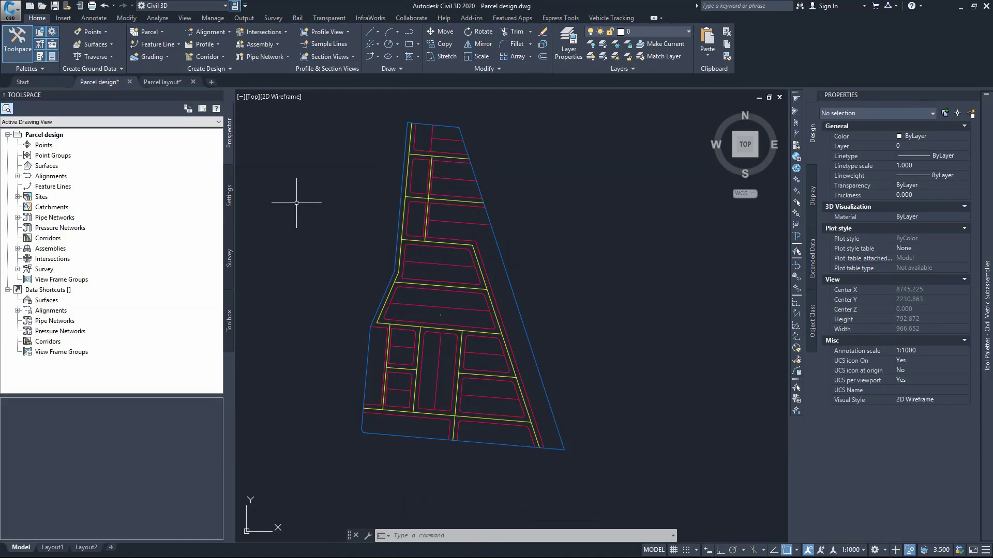
Start creating parcels from objects and select the lot lines of the four northern blocks, including the long line along the east side.
{"action": "left_click", "coordinate": [147, 32]}
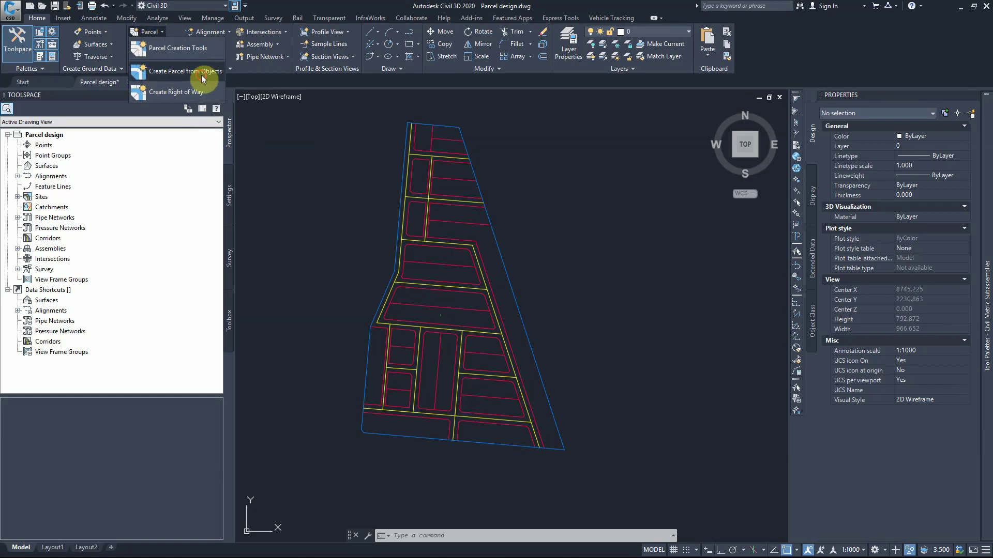
{"action": "left_click", "coordinate": [201, 78]}
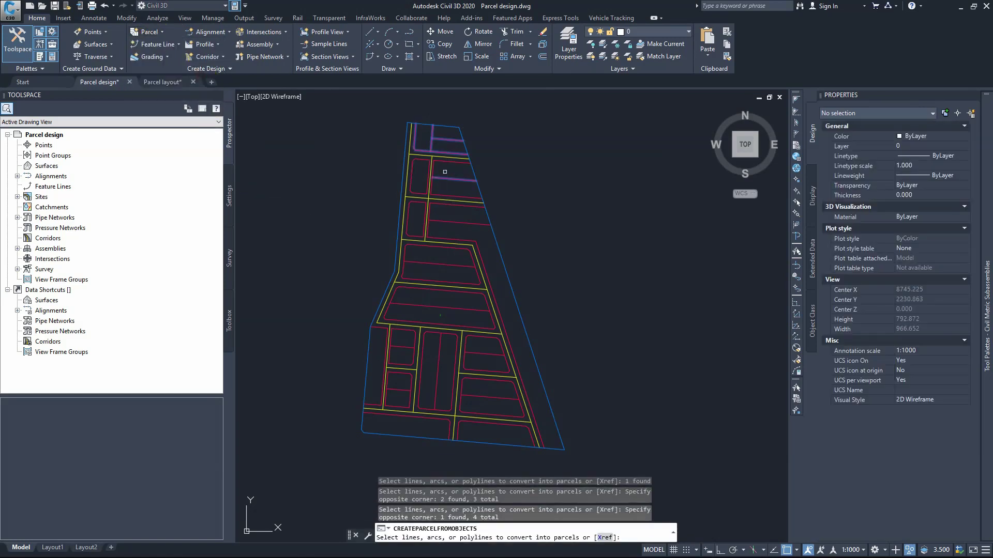
{"action": "left_click", "coordinate": [447, 161]}
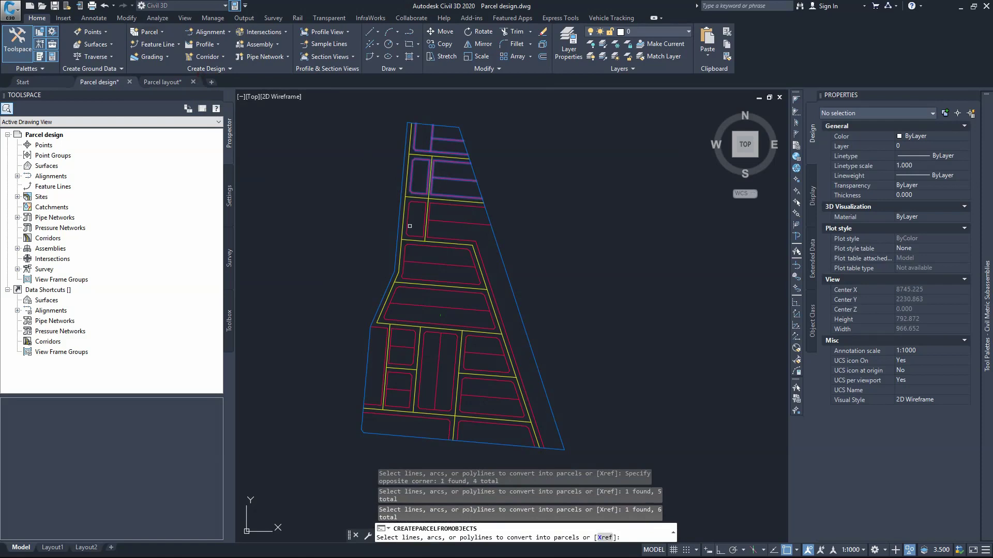
{"action": "left_click", "coordinate": [409, 213]}
{"action": "left_click", "coordinate": [450, 205]}
{"action": "left_click", "coordinate": [446, 212]}
{"action": "left_click", "coordinate": [439, 227]}
{"action": "left_click", "coordinate": [437, 243]}
{"action": "left_click", "coordinate": [432, 249]}
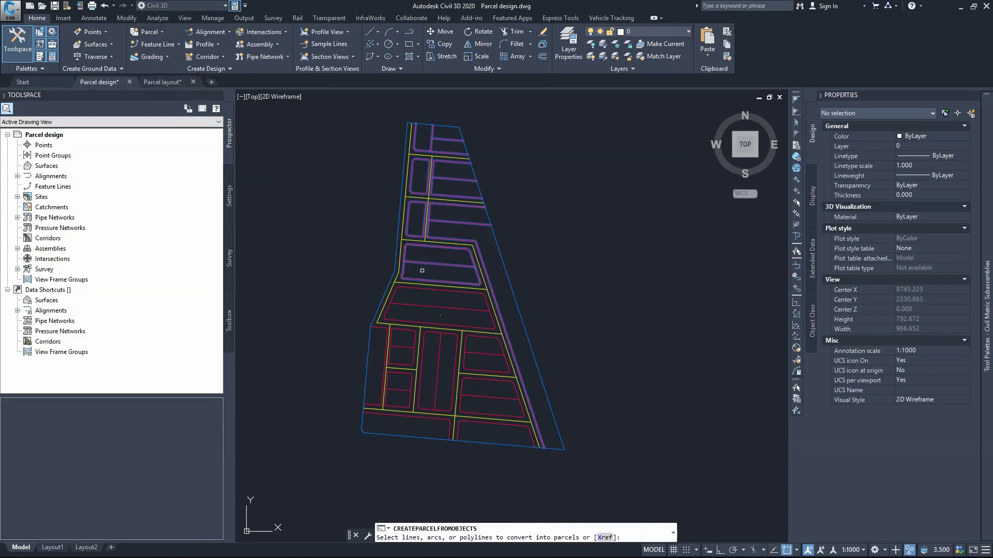
Add the lot lines of the wide central block, the two small southwestern blocks and the tall south-central block to the selection.
{"action": "left_click", "coordinate": [492, 333]}
{"action": "left_click", "coordinate": [392, 313]}
{"action": "left_click", "coordinate": [393, 331]}
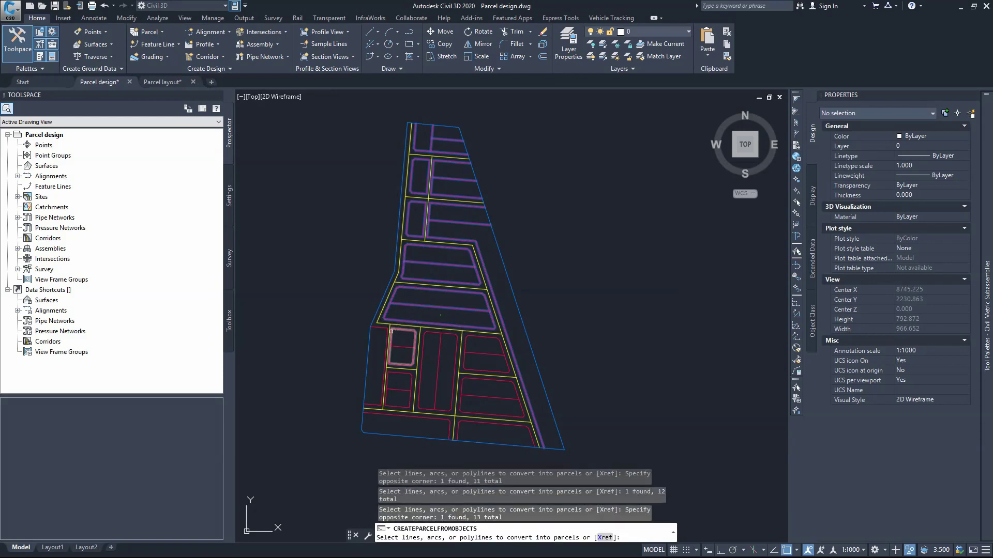
{"action": "left_click", "coordinate": [398, 362]}
{"action": "left_click", "coordinate": [398, 366]}
{"action": "left_click", "coordinate": [400, 380]}
{"action": "left_click", "coordinate": [398, 401]}
{"action": "left_click", "coordinate": [446, 342]}
{"action": "left_click", "coordinate": [428, 342]}
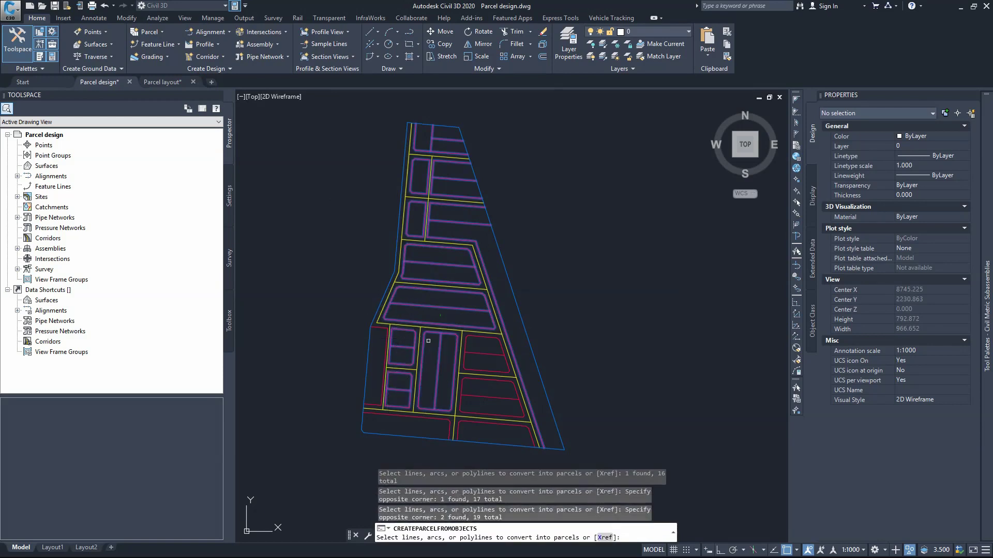
Add the western strip, the two southeastern blocks with their dividing lines, and the two southernmost block outlines to the selection.
{"action": "left_click", "coordinate": [381, 326]}
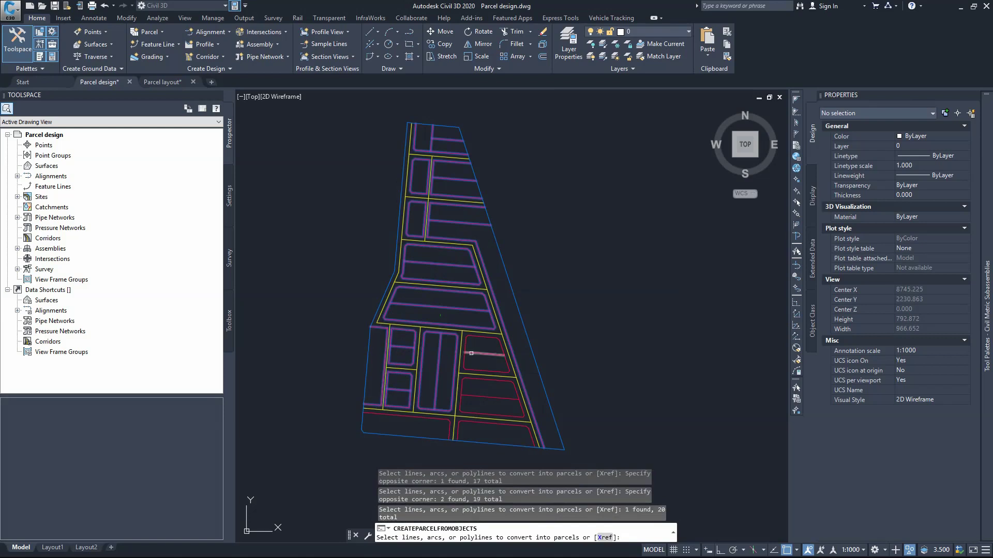
{"action": "left_click", "coordinate": [486, 344]}
{"action": "left_click", "coordinate": [481, 357]}
{"action": "left_click", "coordinate": [504, 364]}
{"action": "left_click", "coordinate": [479, 409]}
{"action": "left_click", "coordinate": [489, 392]}
{"action": "left_click", "coordinate": [479, 392]}
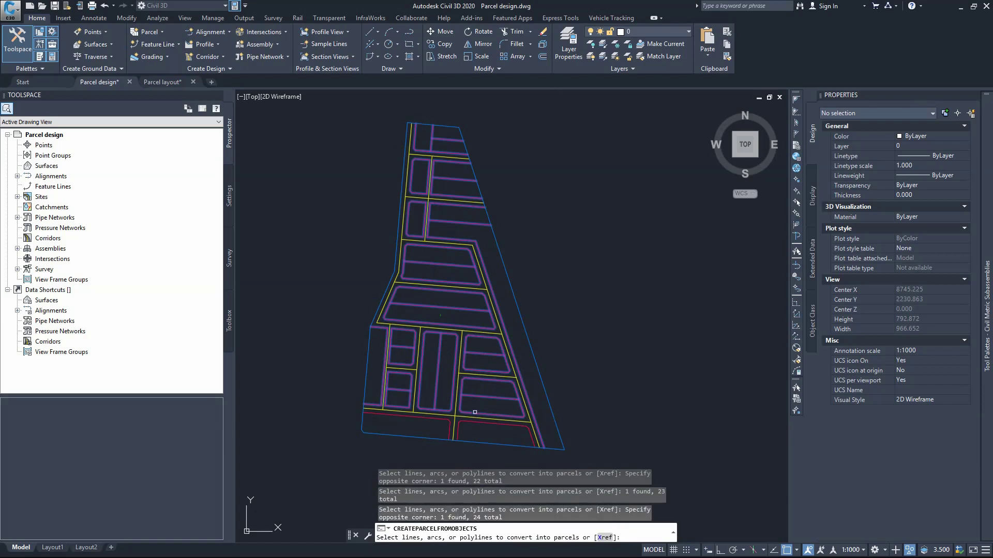
{"action": "left_click", "coordinate": [470, 421]}
{"action": "left_click", "coordinate": [444, 424]}
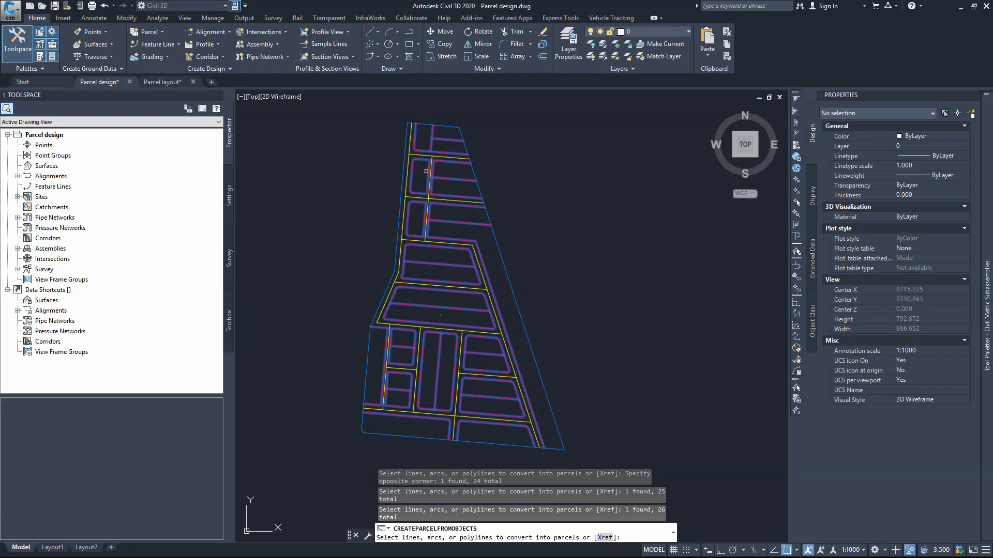
Create the parcels in Site 1 with the Single-Family style and Parcel Number area labels, erasing the existing entities.
{"action": "right_click", "coordinate": [454, 169]}
{"action": "left_click", "coordinate": [466, 187]}
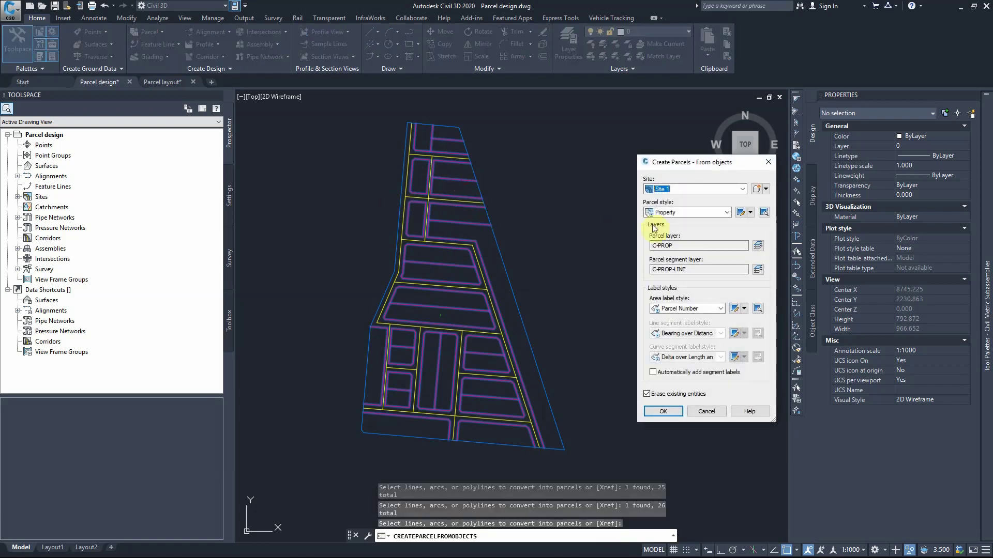
{"action": "left_click_drag", "start_coordinate": [681, 166], "coordinate": [409, 123]}
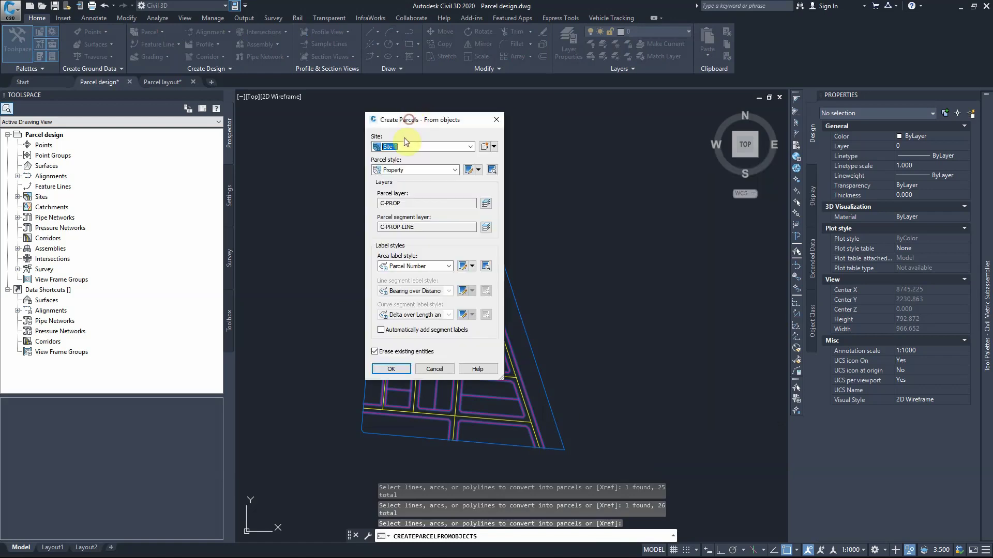
{"action": "left_click", "coordinate": [405, 172]}
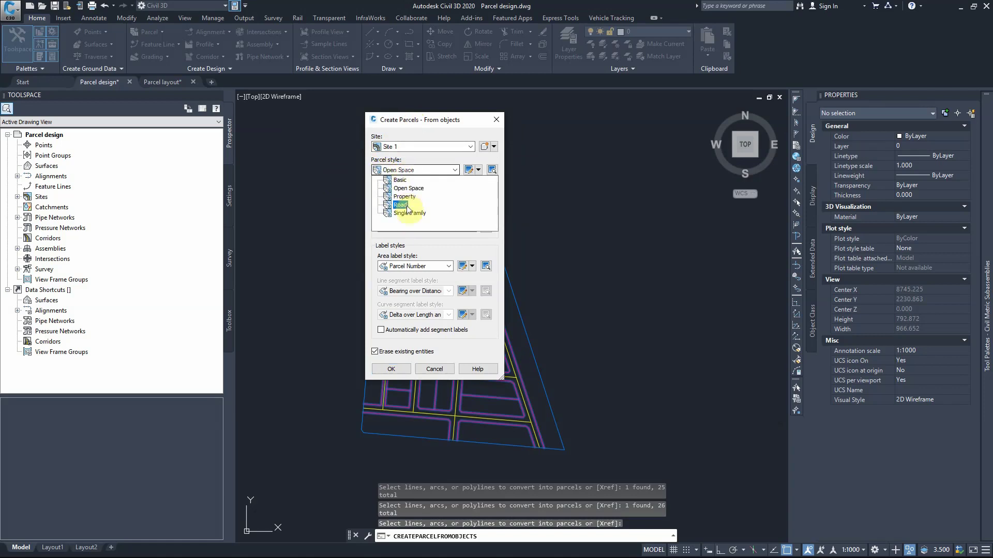
{"action": "left_click", "coordinate": [406, 192]}
{"action": "mouse_move", "coordinate": [435, 122]}
{"action": "left_mouse_down"}
{"action": "mouse_move", "coordinate": [503, 131]}
{"action": "mouse_move", "coordinate": [631, 128]}
{"action": "left_mouse_up"}
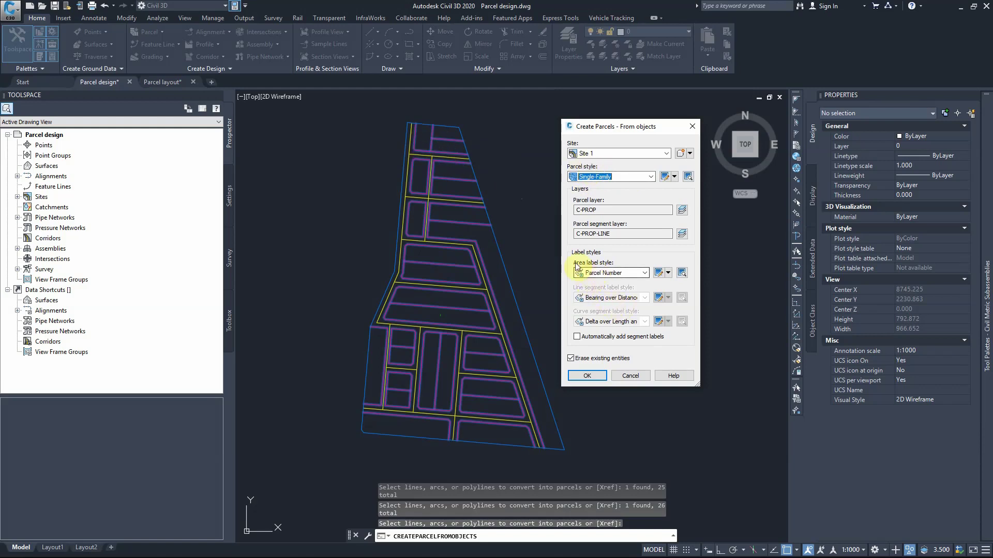
{"action": "left_click", "coordinate": [606, 273]}
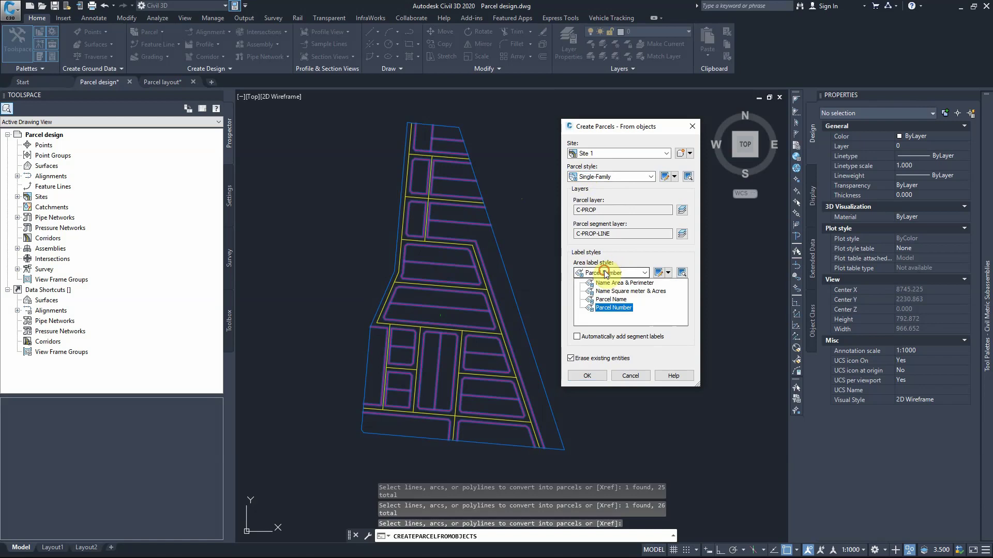
{"action": "left_click", "coordinate": [605, 309]}
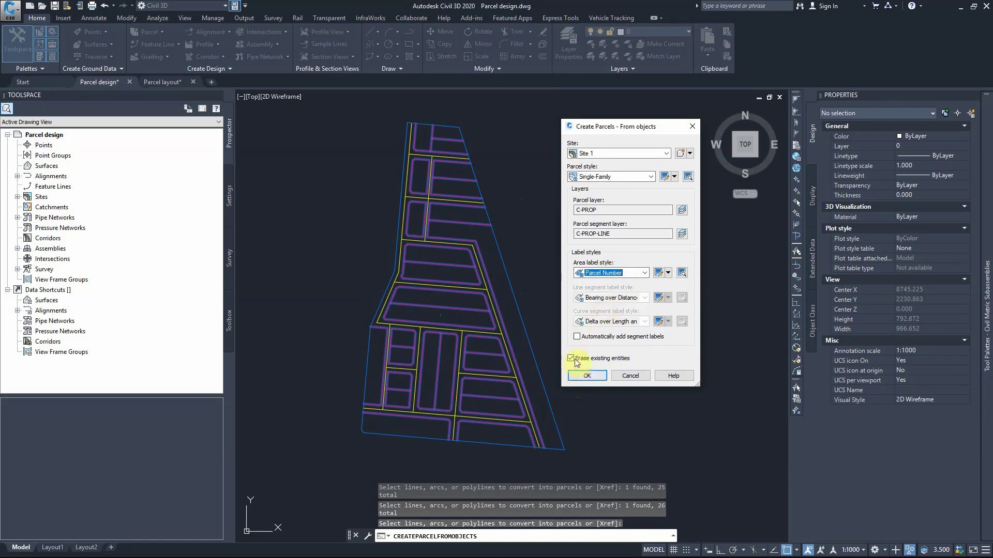
{"action": "left_click", "coordinate": [587, 375]}
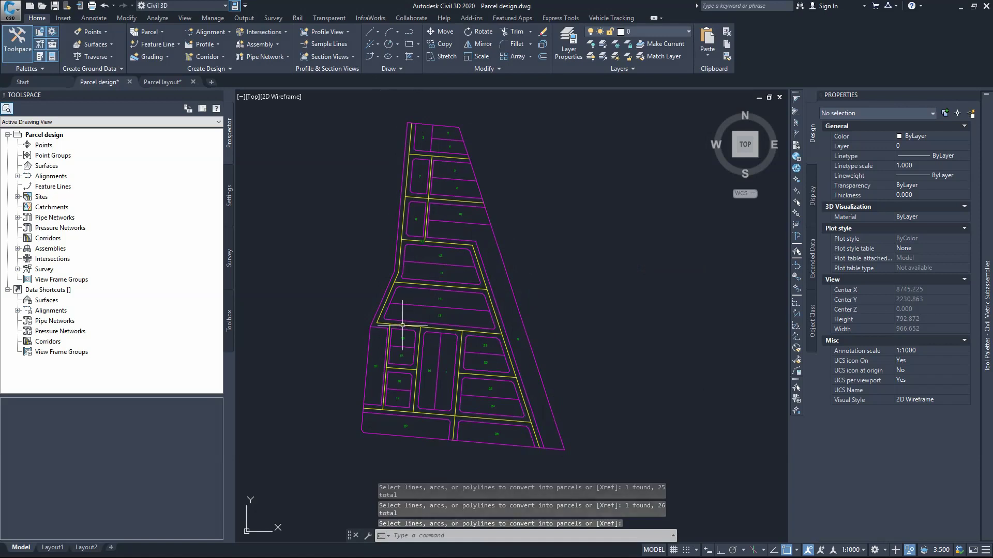
Examine the properties of the western parcel in the tall south-central block, clear the selection and view the whole site.
{"action": "key", "text": "Return"}
{"action": "left_click", "coordinate": [429, 371]}
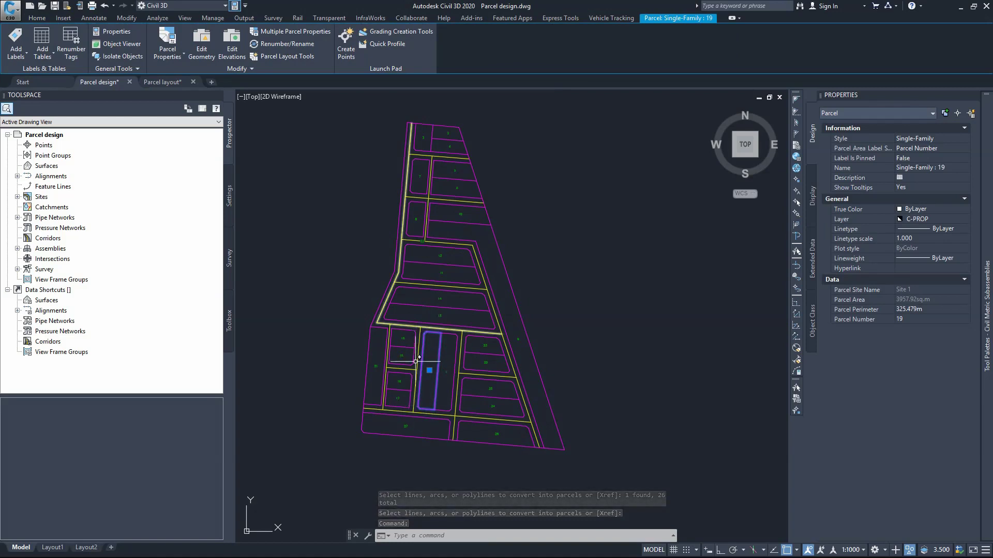
{"action": "key", "text": "Escape"}
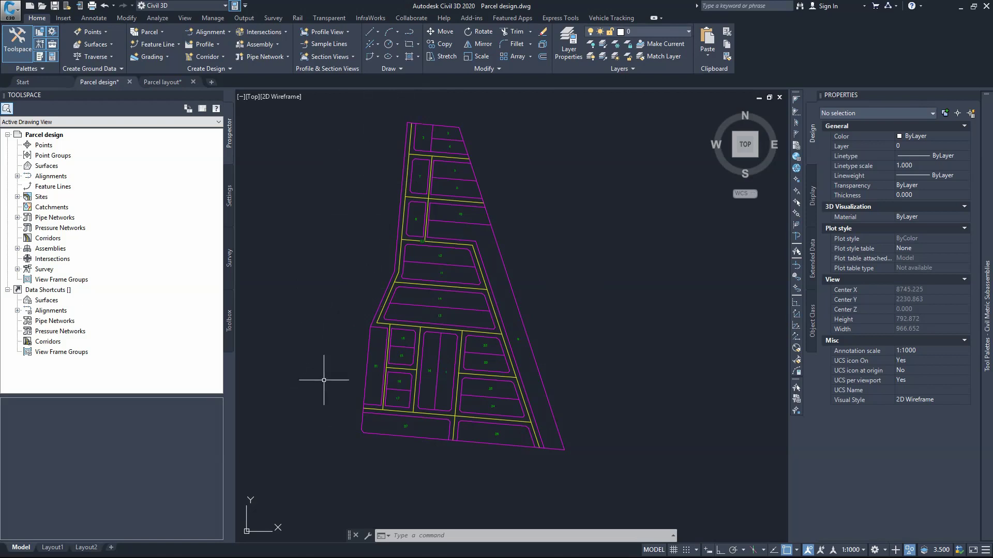
{"action": "scroll", "coordinate": [459, 124], "scroll_direction": "down", "scroll_amount": 2}
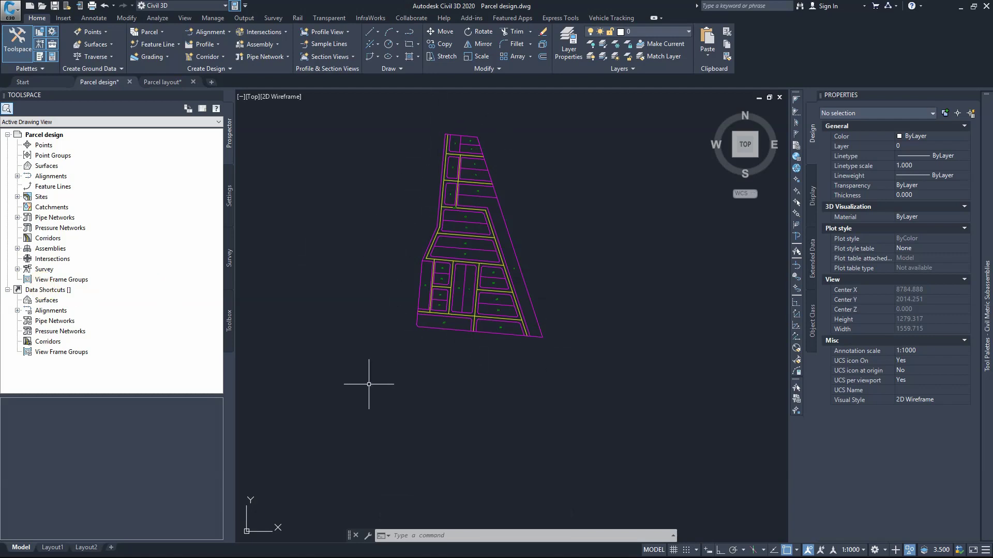
Expand Site 1 in the Sites collection, look through its alignment categories and expand its list of parcels.
{"action": "left_click", "coordinate": [17, 197]}
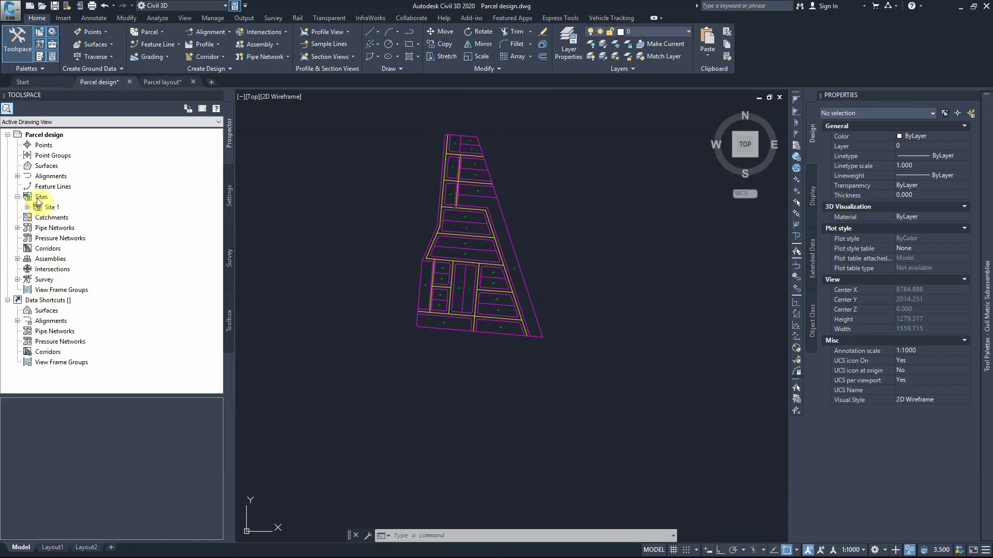
{"action": "left_click", "coordinate": [26, 208]}
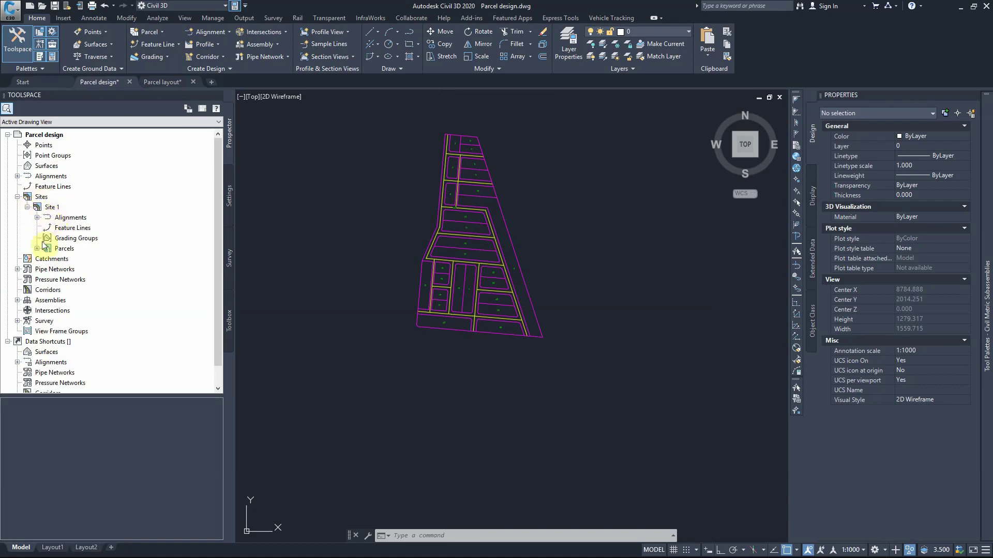
{"action": "left_click", "coordinate": [37, 218]}
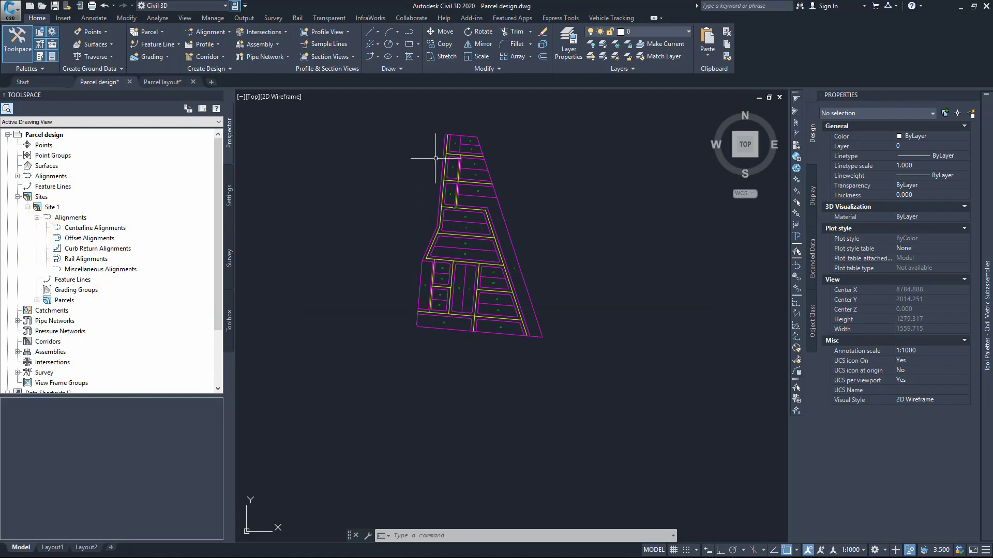
{"action": "left_click", "coordinate": [37, 218]}
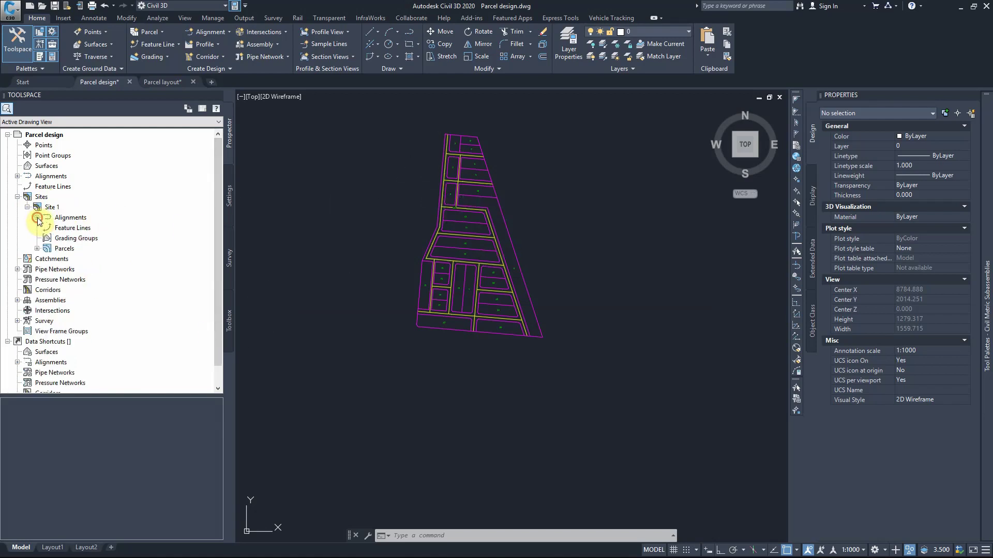
{"action": "left_click", "coordinate": [36, 249]}
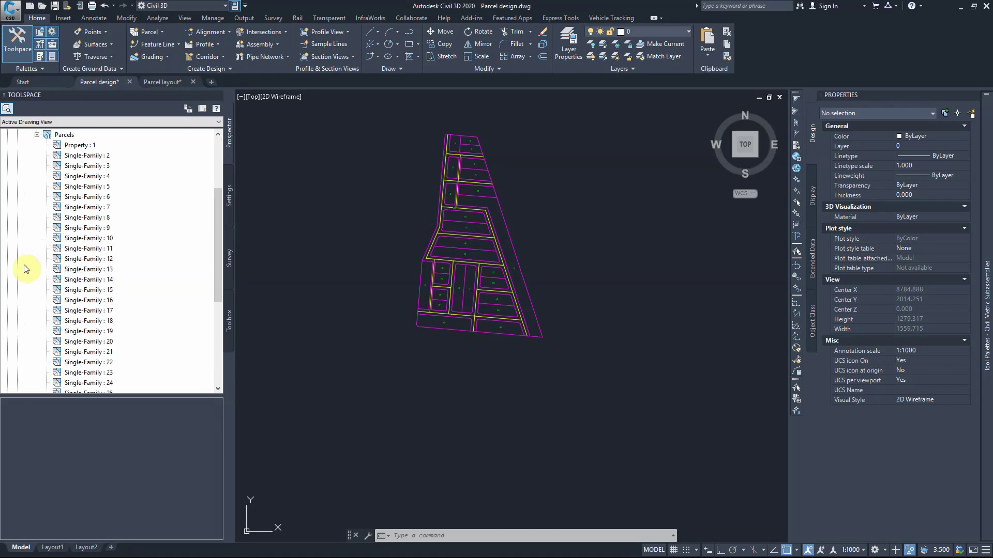
Review the numbers, areas and perimeters of all Site 1 parcels in the parcel table.
{"action": "left_click", "coordinate": [65, 134]}
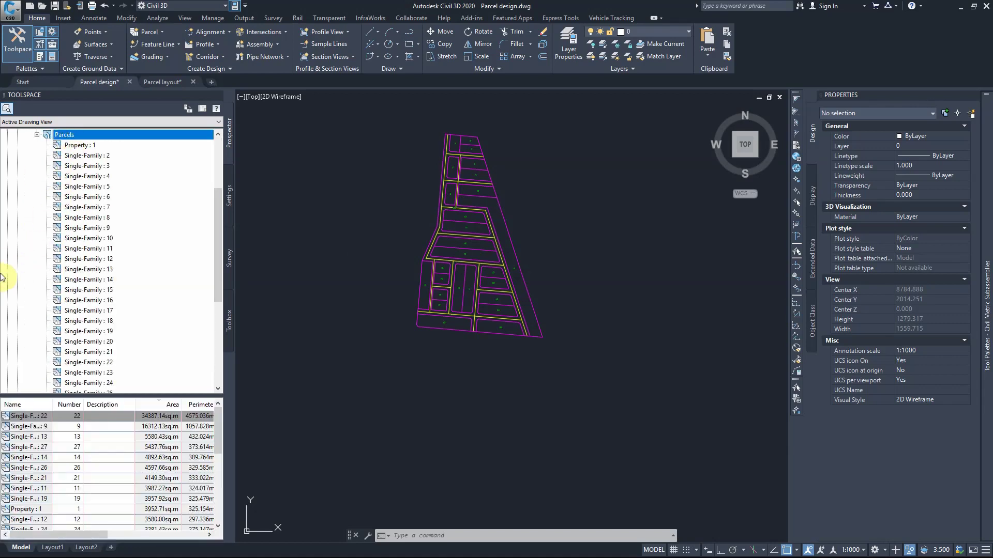
{"action": "right_click", "coordinate": [11, 417]}
{"action": "key", "text": "Escape"}
{"action": "scroll", "coordinate": [59, 234], "scroll_direction": "up", "scroll_amount": 2}
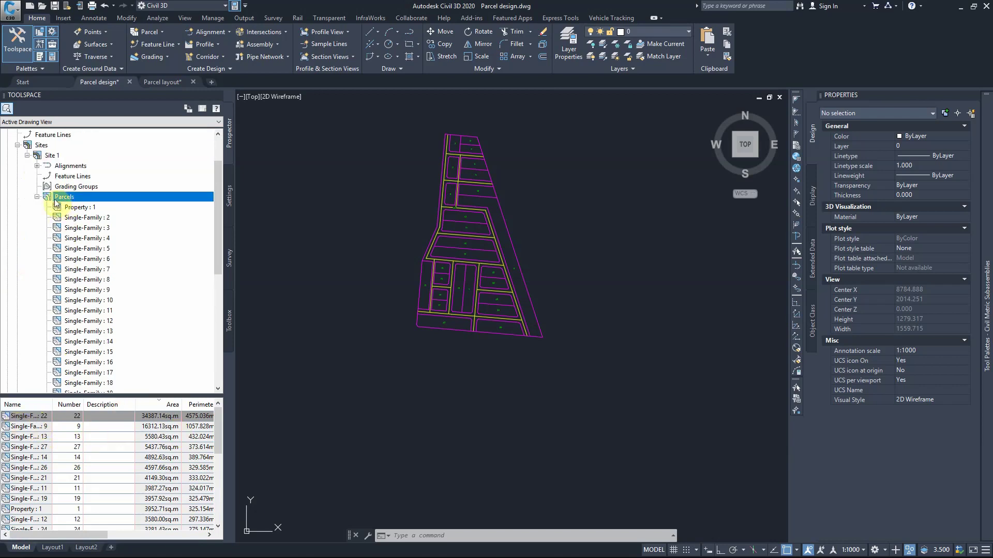
{"action": "scroll", "coordinate": [103, 222], "scroll_direction": "down", "scroll_amount": 2}
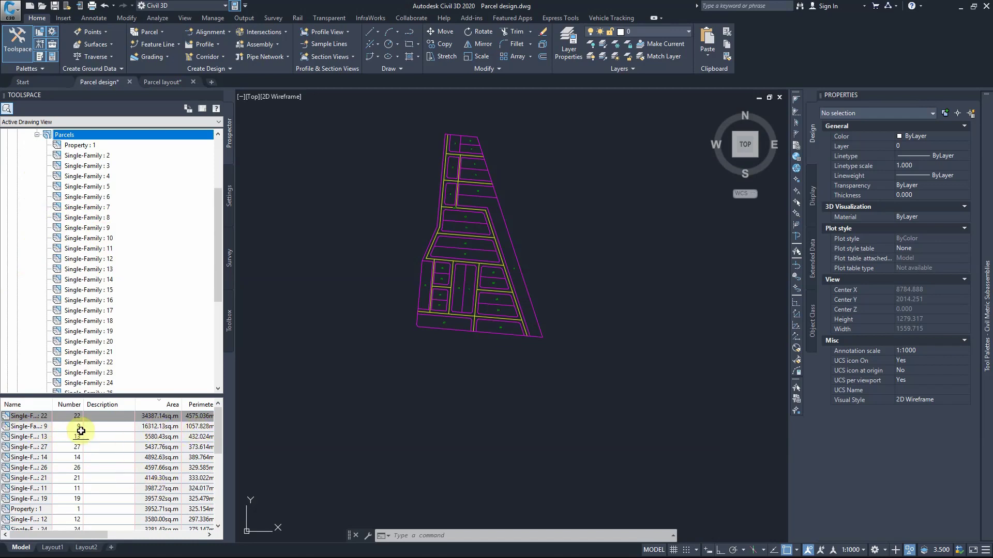
{"action": "scroll", "coordinate": [83, 433], "scroll_direction": "down", "scroll_amount": 5}
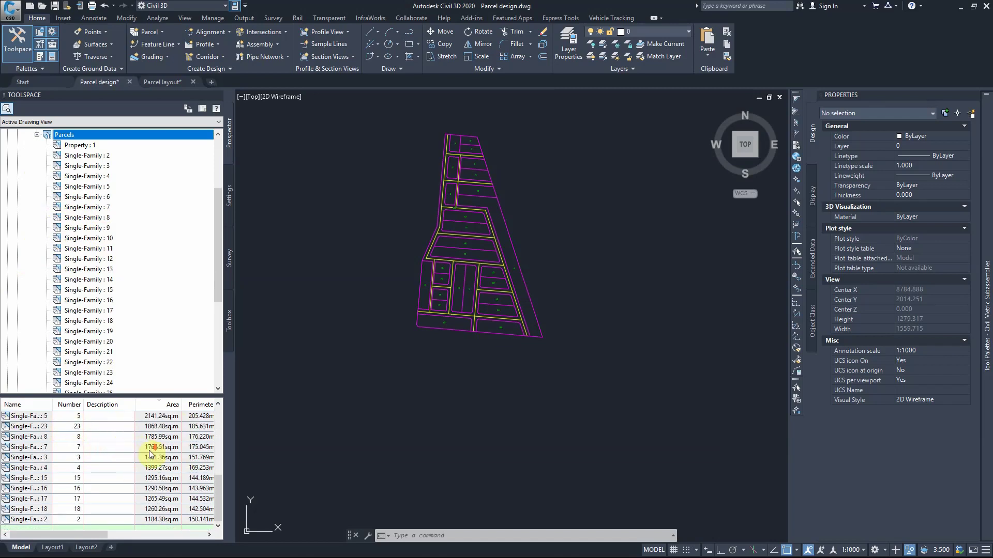
{"action": "scroll", "coordinate": [125, 447], "scroll_direction": "up", "scroll_amount": 5}
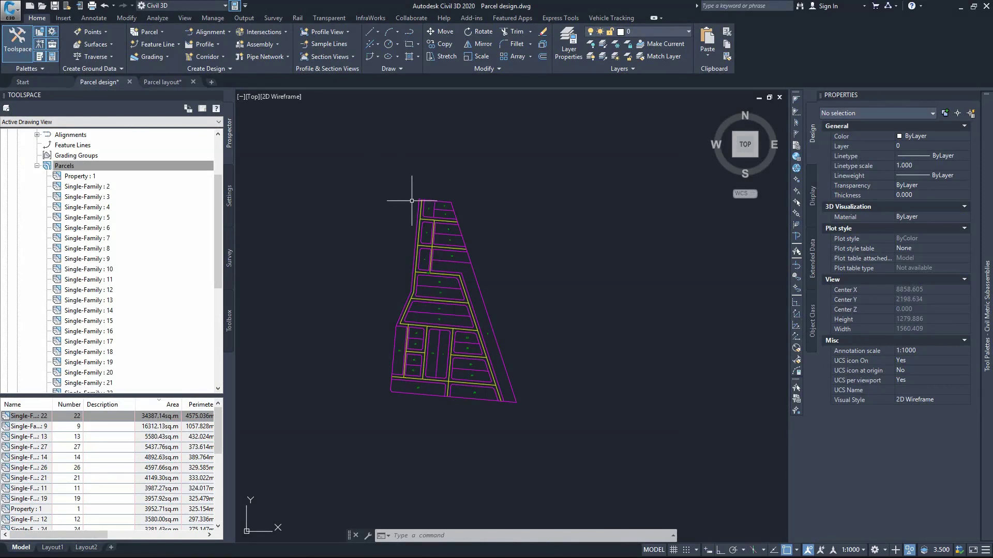
Turn on the item preview and enable Show Preview for the Site 1 parcel collection.
{"action": "left_click", "coordinate": [79, 177]}
{"action": "left_click", "coordinate": [78, 186]}
{"action": "left_click", "coordinate": [76, 196]}
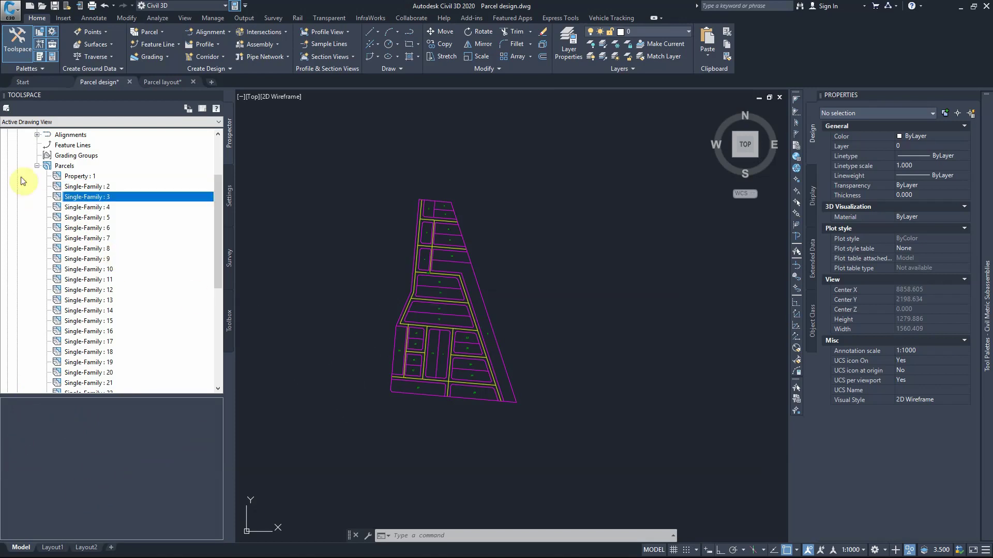
{"action": "left_click", "coordinate": [7, 109]}
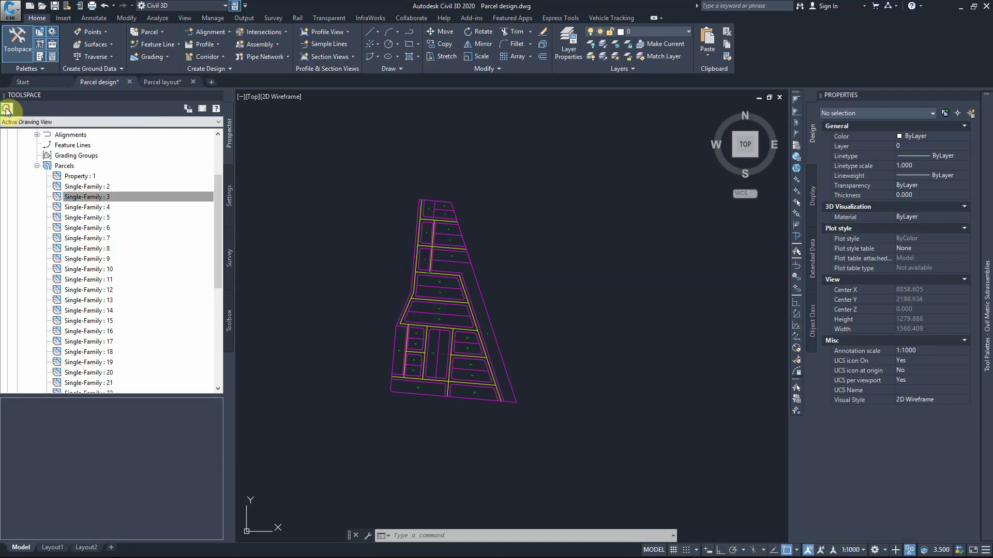
{"action": "right_click", "coordinate": [69, 170]}
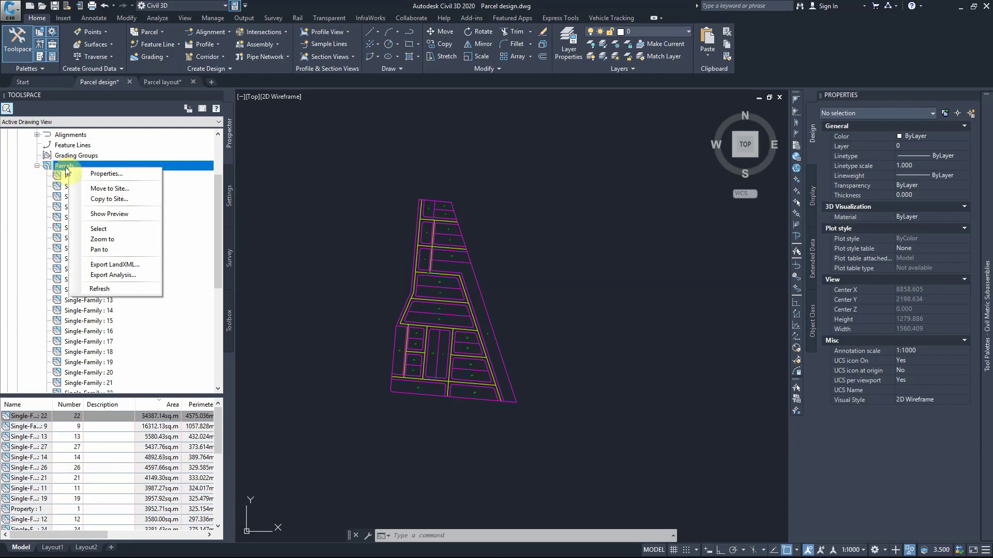
{"action": "left_click", "coordinate": [97, 216]}
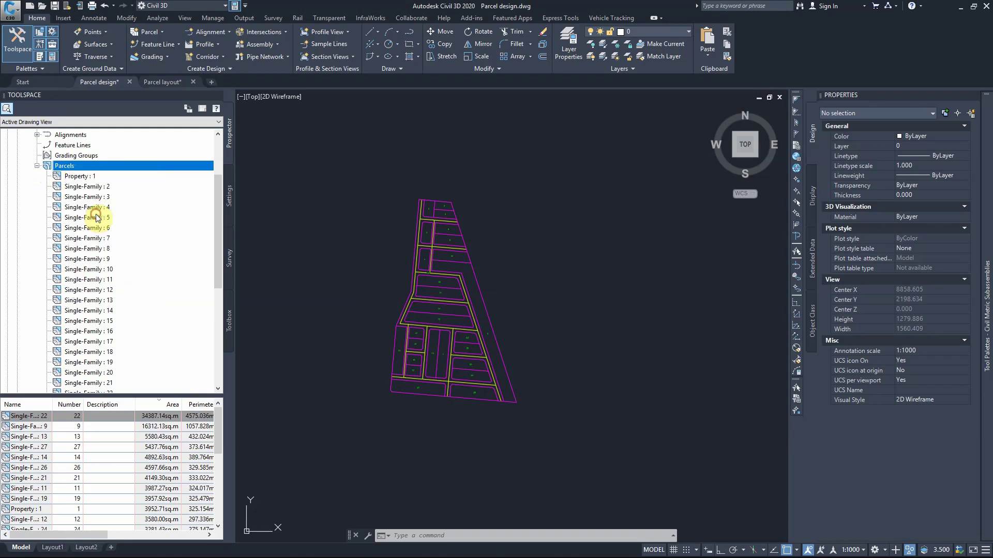
Preview the shapes of parcels Property : 1, Single-Family : 2, Single-Family : 27 and Single-Family : 22.
{"action": "left_click", "coordinate": [78, 177]}
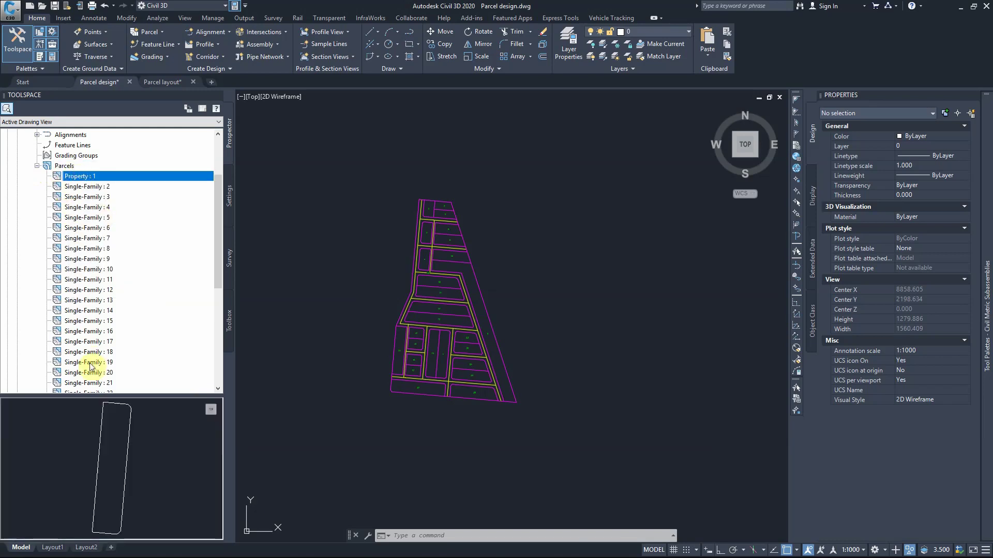
{"action": "left_click", "coordinate": [82, 186]}
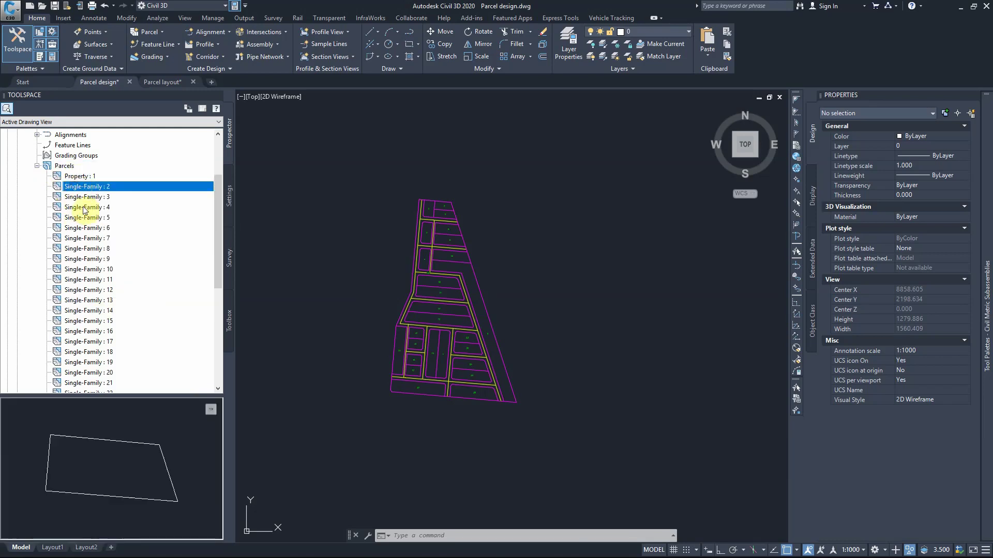
{"action": "mouse_move", "coordinate": [72, 455]}
{"action": "left_mouse_down"}
{"action": "mouse_move", "coordinate": [84, 469]}
{"action": "mouse_move", "coordinate": [93, 433]}
{"action": "mouse_move", "coordinate": [66, 437]}
{"action": "mouse_move", "coordinate": [85, 450]}
{"action": "mouse_move", "coordinate": [79, 472]}
{"action": "mouse_move", "coordinate": [67, 452]}
{"action": "mouse_move", "coordinate": [77, 441]}
{"action": "mouse_move", "coordinate": [78, 470]}
{"action": "mouse_move", "coordinate": [70, 466]}
{"action": "left_mouse_up"}
{"action": "scroll", "coordinate": [111, 258], "scroll_direction": "down", "scroll_amount": 3}
{"action": "left_click", "coordinate": [118, 352]}
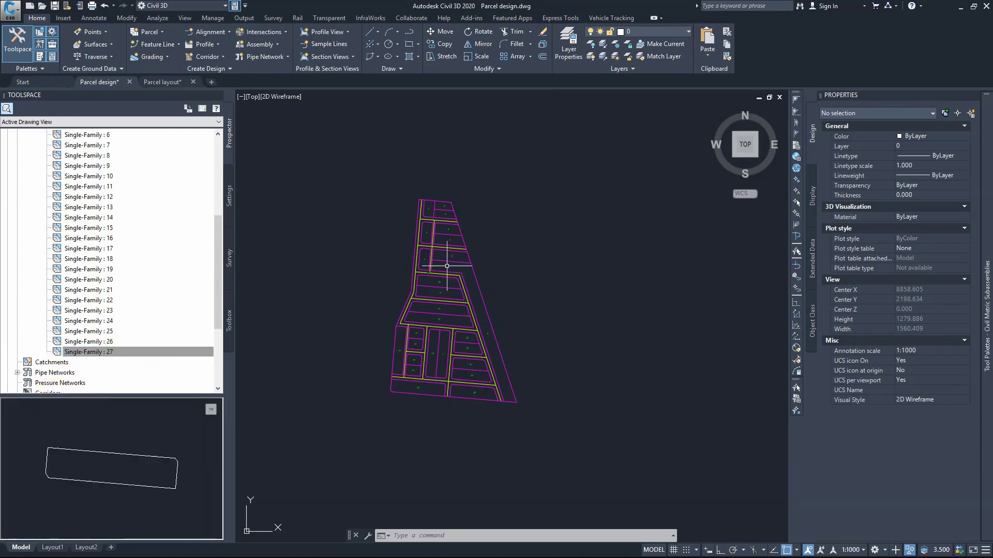
{"action": "scroll", "coordinate": [414, 279], "scroll_direction": "up", "scroll_amount": 8}
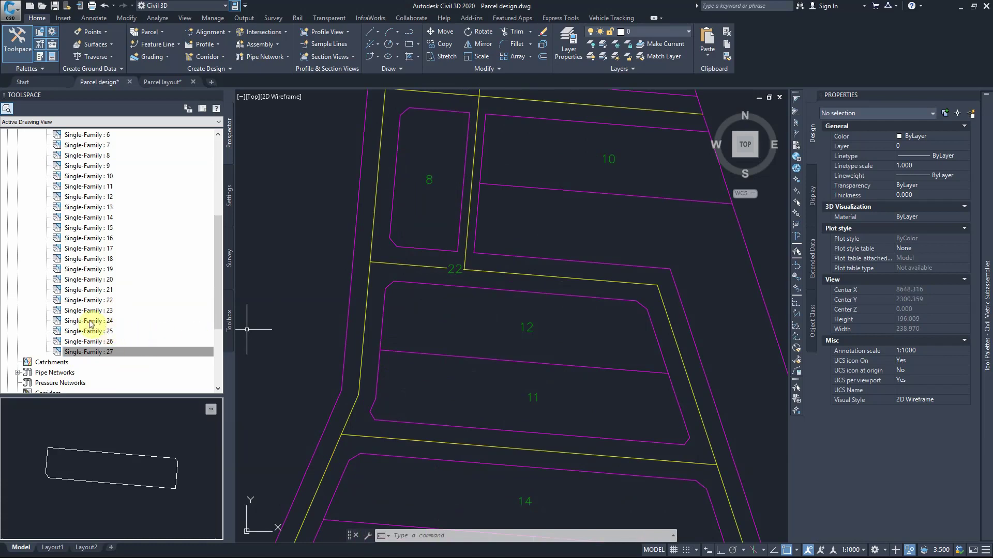
{"action": "left_click", "coordinate": [88, 300]}
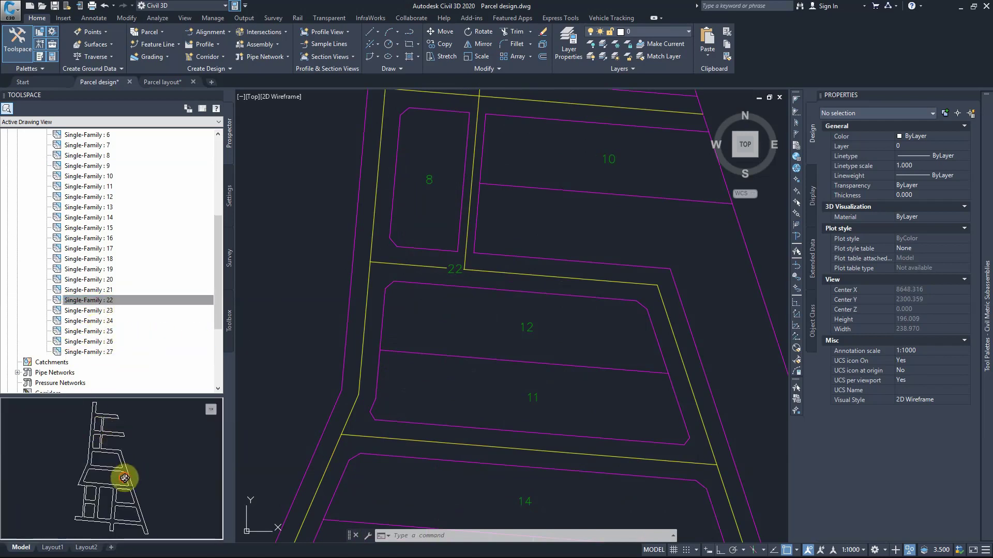